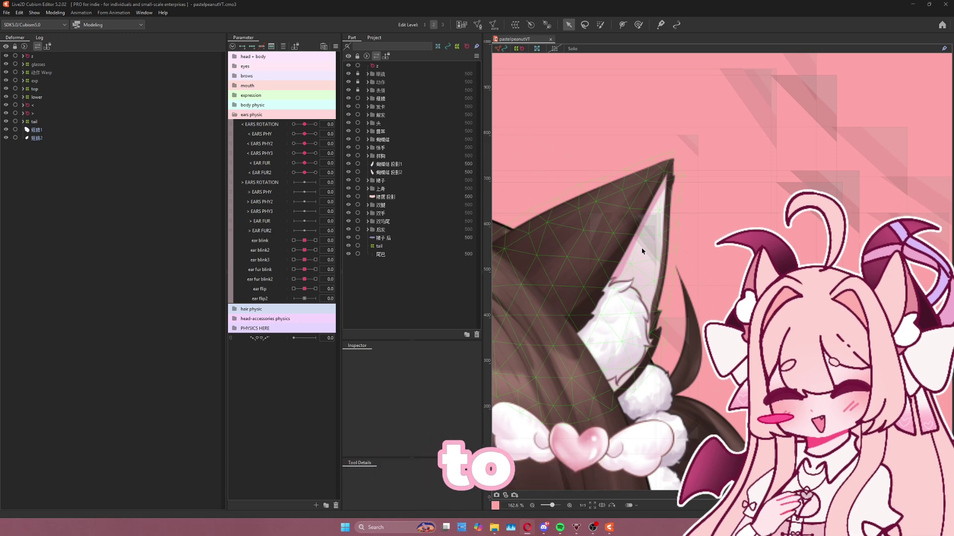
Drag the three ear meshes under Ear L Warp apart, off the head, to show the ear's separate layers.
scroll(589, 239, down, 5)
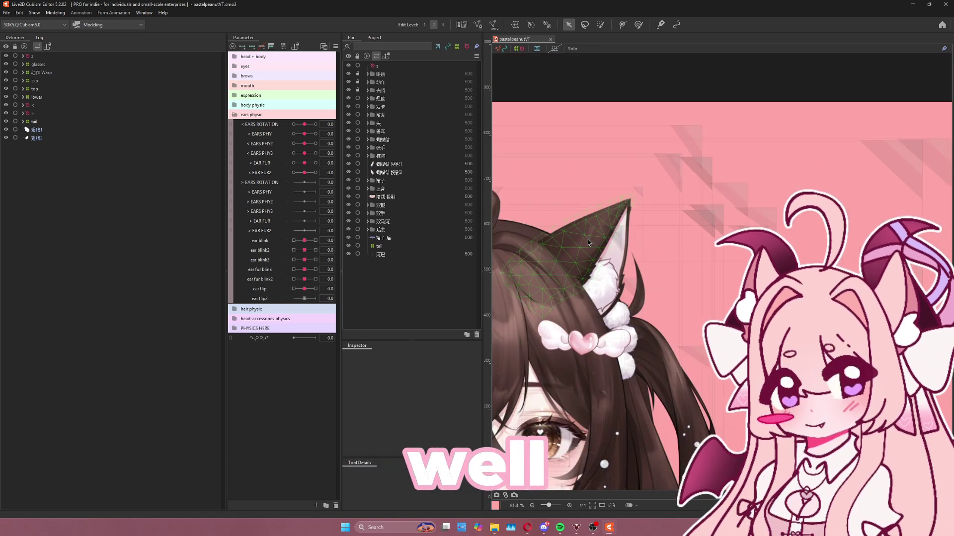
scroll(543, 246, up, 3)
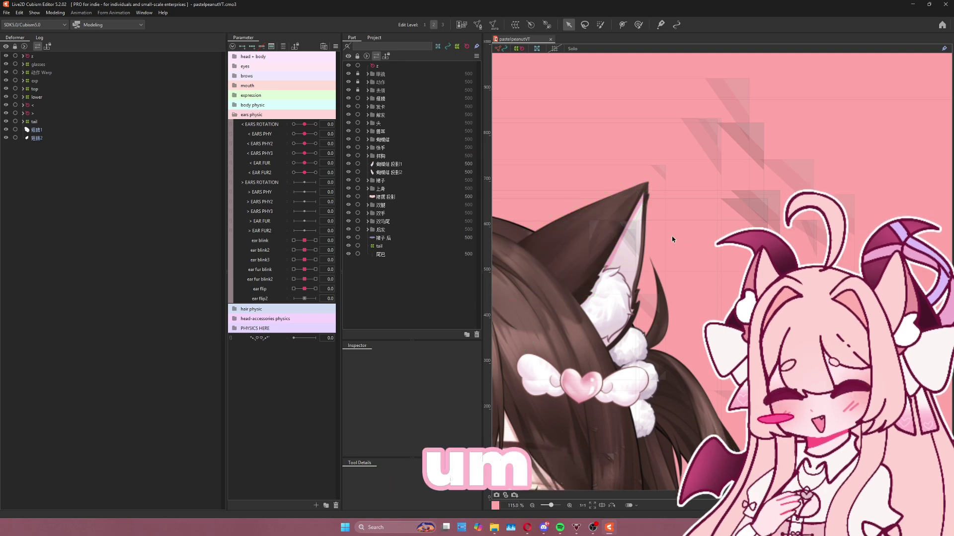
drag(673, 238, 647, 269)
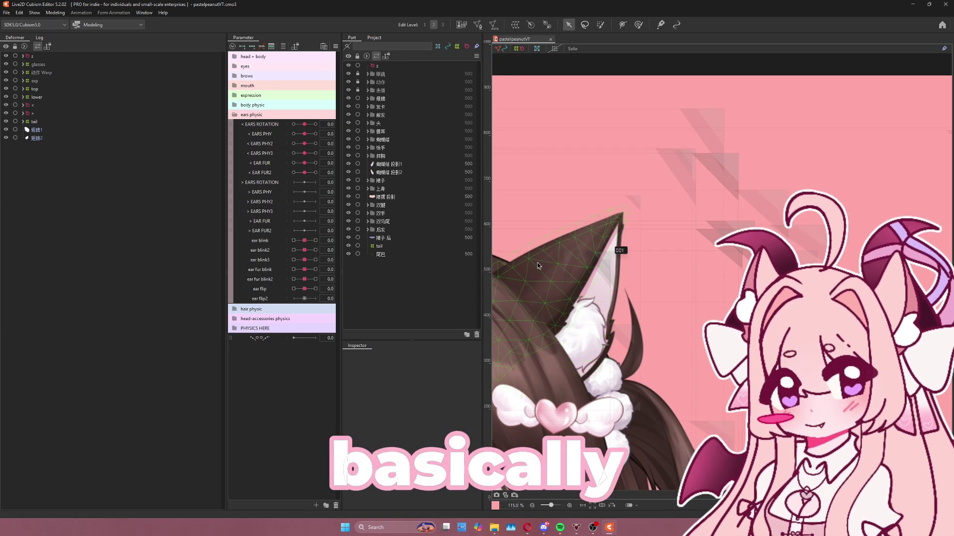
click(609, 274)
scroll(658, 235, down, 2)
scroll(553, 255, up, 3)
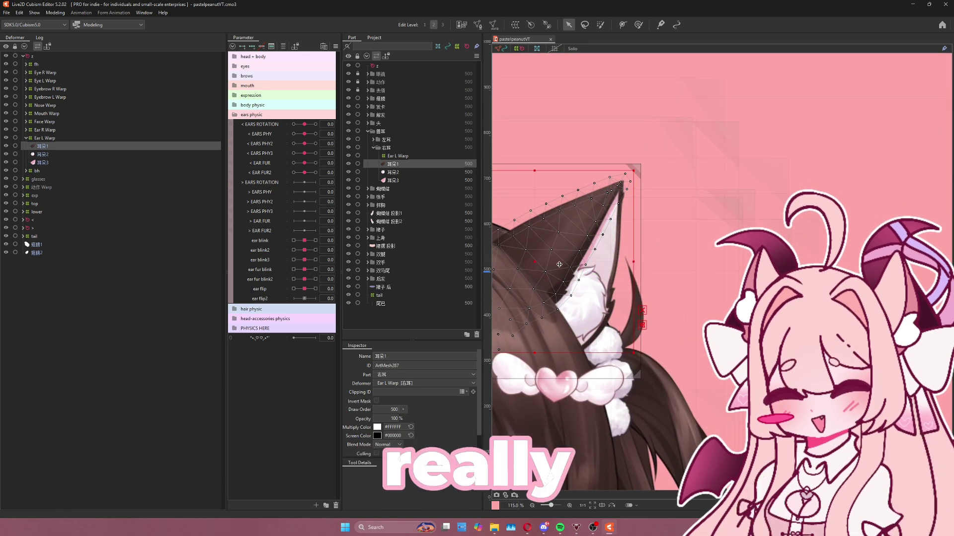
drag(670, 254, 630, 254)
drag(502, 267, 708, 224)
scroll(687, 229, down, 2)
click(174, 155)
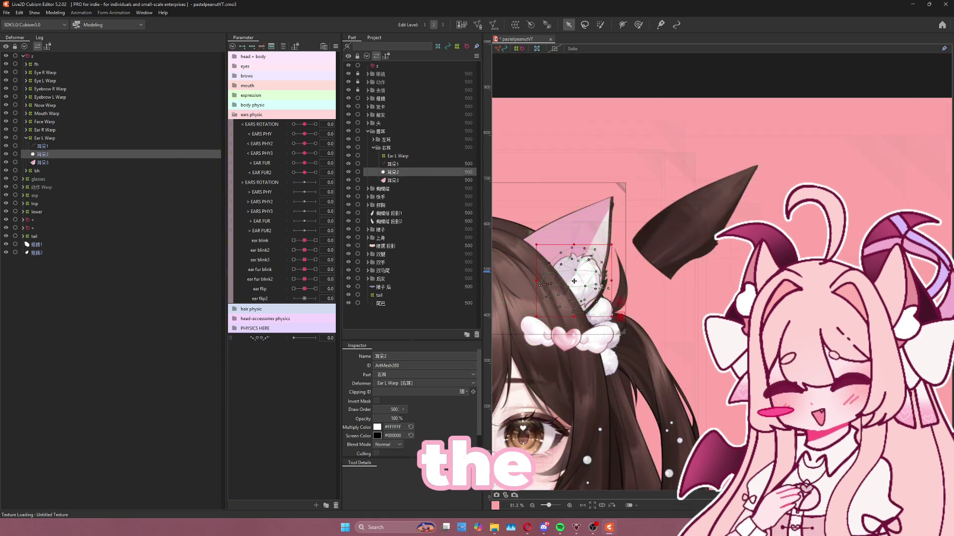
click(132, 163)
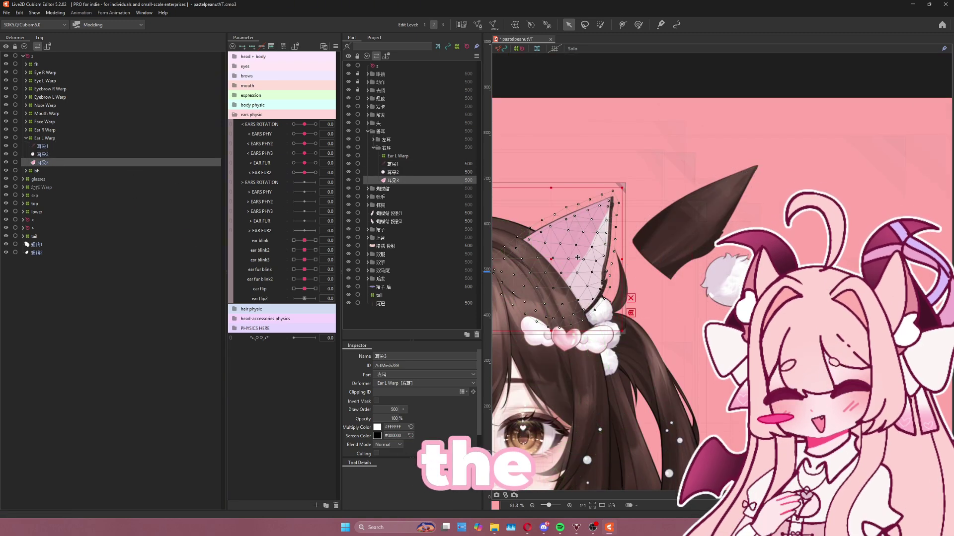
drag(718, 259, 757, 259)
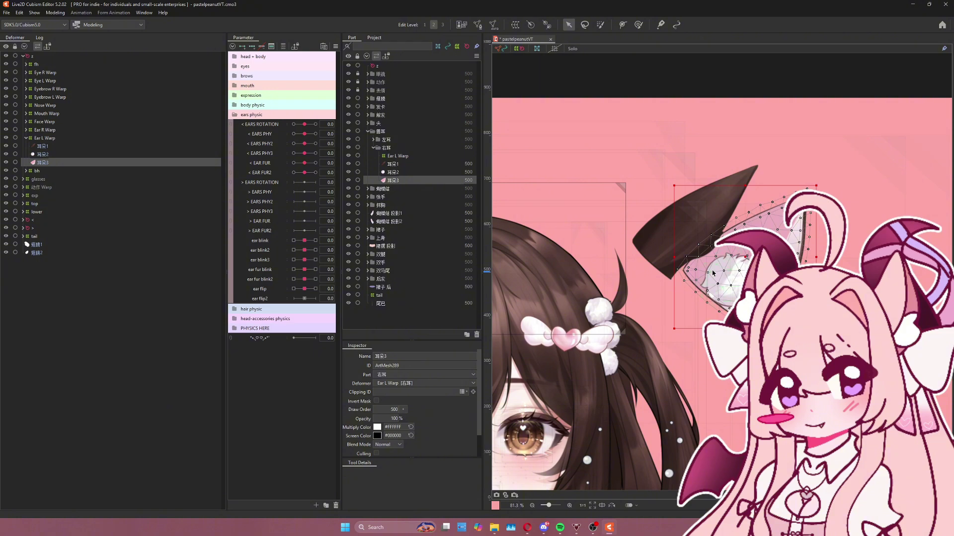
Undo the moves of the three ear meshes.
key(ctrl+z)
key(ctrl+z)
key(ctrl+z)
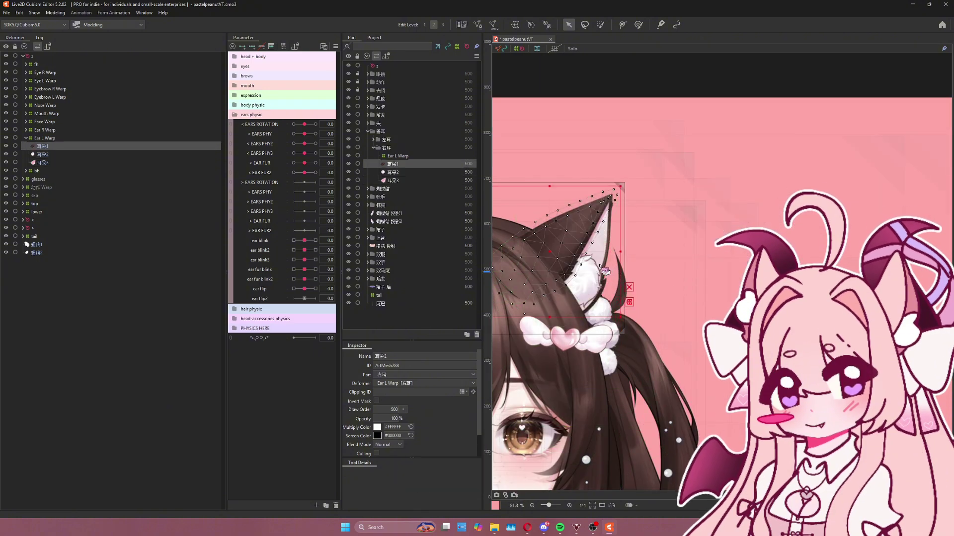
drag(521, 272, 598, 283)
scroll(598, 282, up, 3)
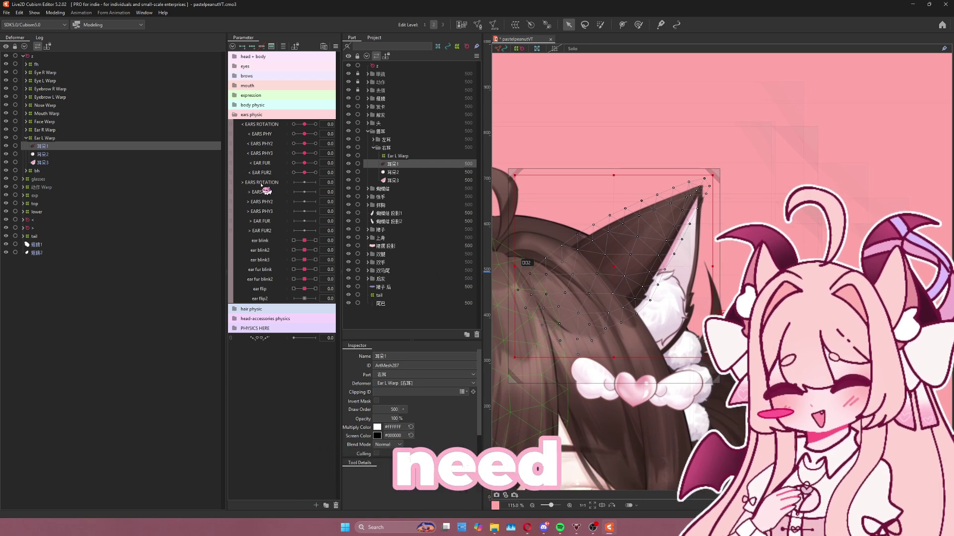
click(256, 182)
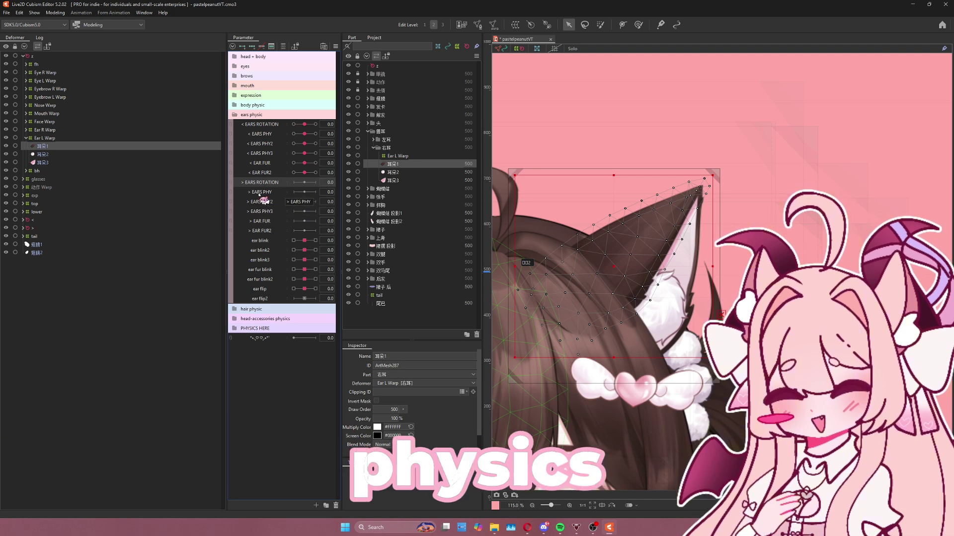
drag(263, 196, 259, 265)
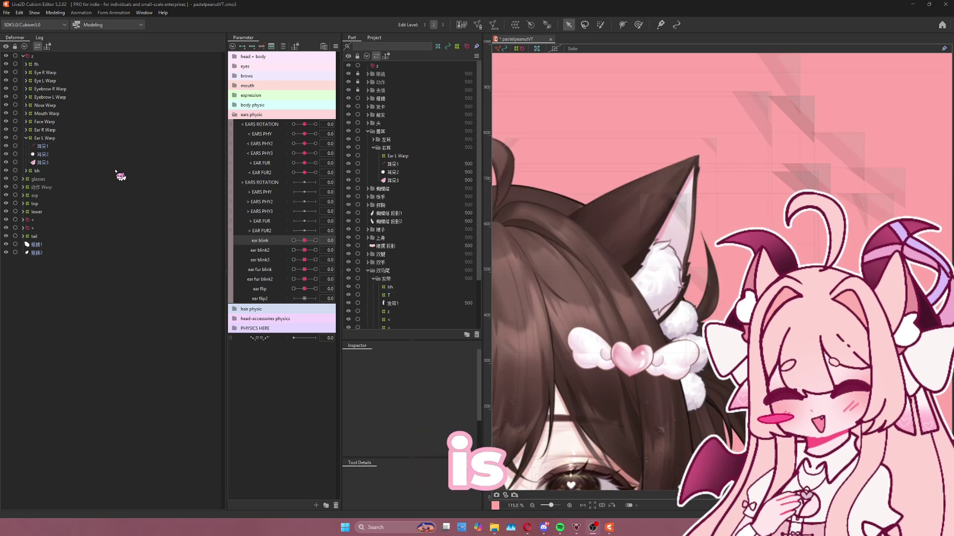
Create a 5 × 5 warp deformer named rotation as parent of the three ear meshes under Ear L Warp.
click(78, 146)
shift+click(75, 163)
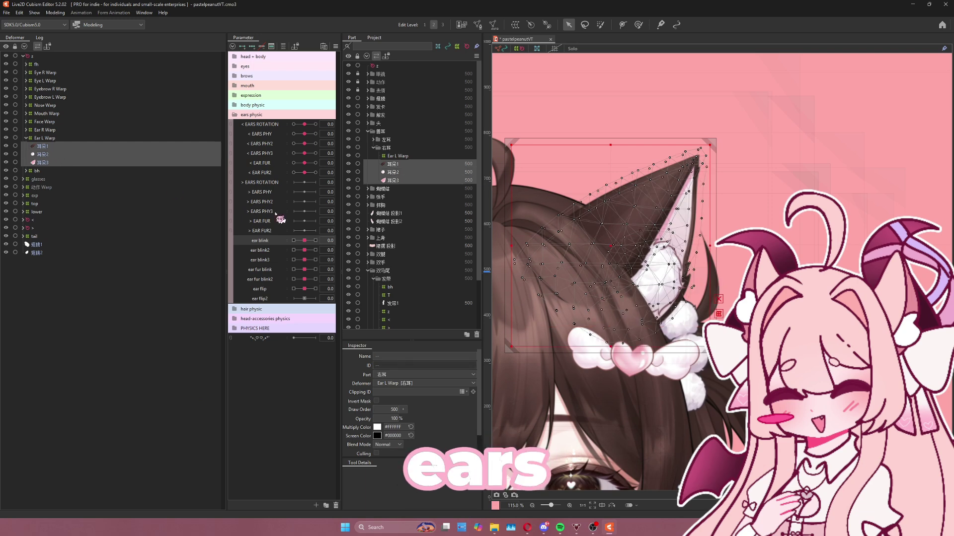
scroll(601, 331, up, 2)
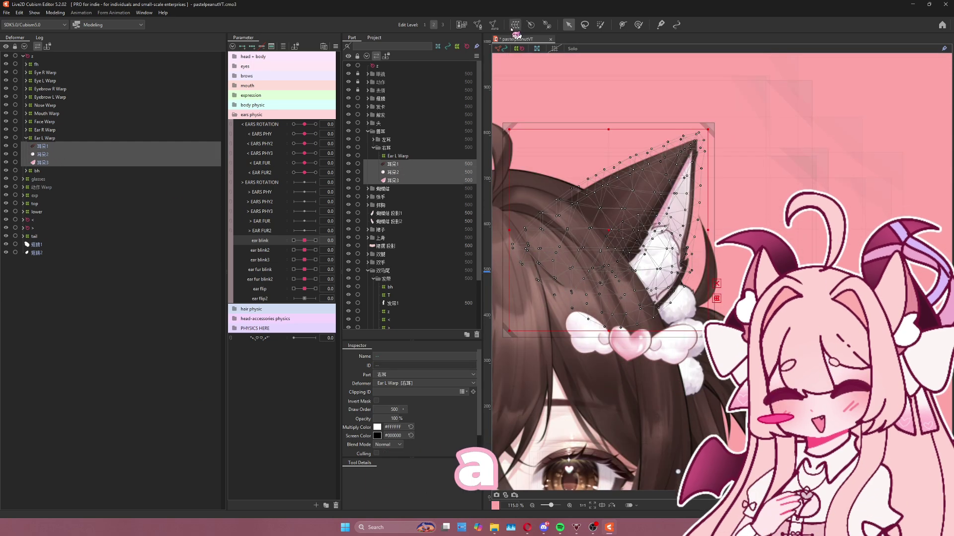
click(514, 26)
text(rotation)
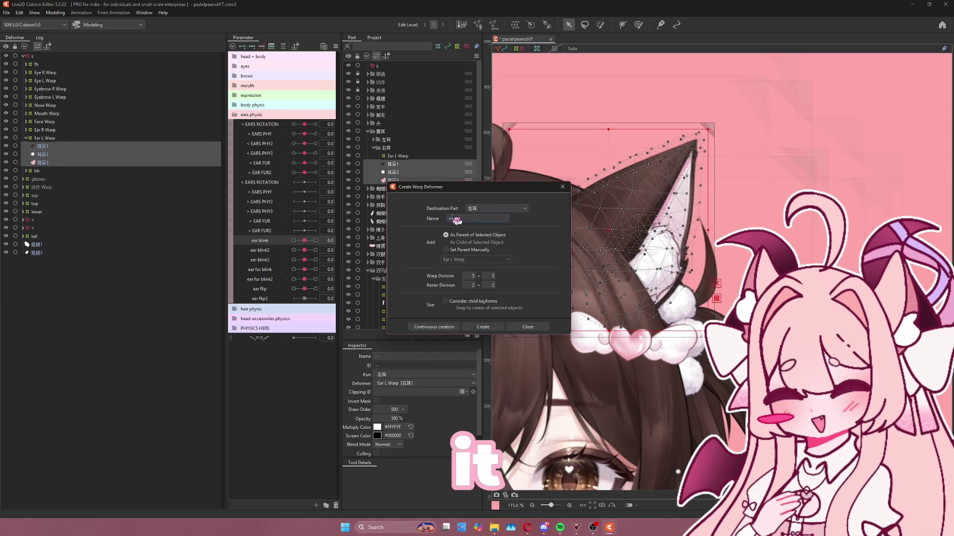
click(483, 327)
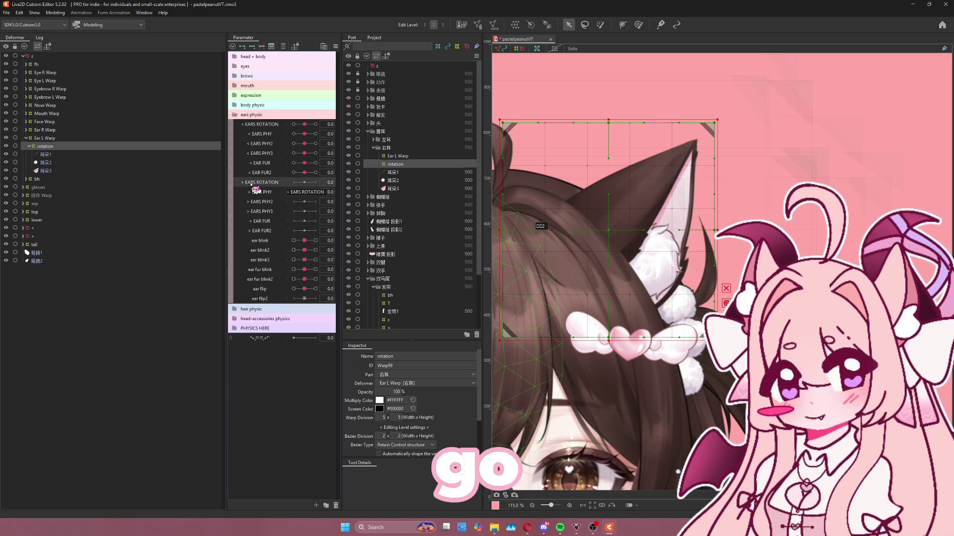
Add three keys to the > EARS ROTATION parameter for the rotation deformer and start the temporary Rotation tool at its -1.0 key.
click(252, 46)
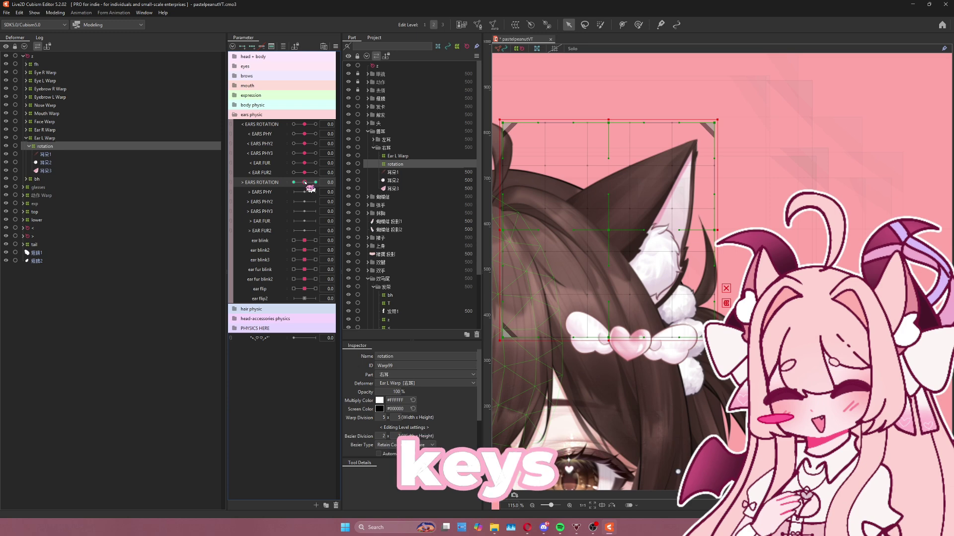
click(294, 183)
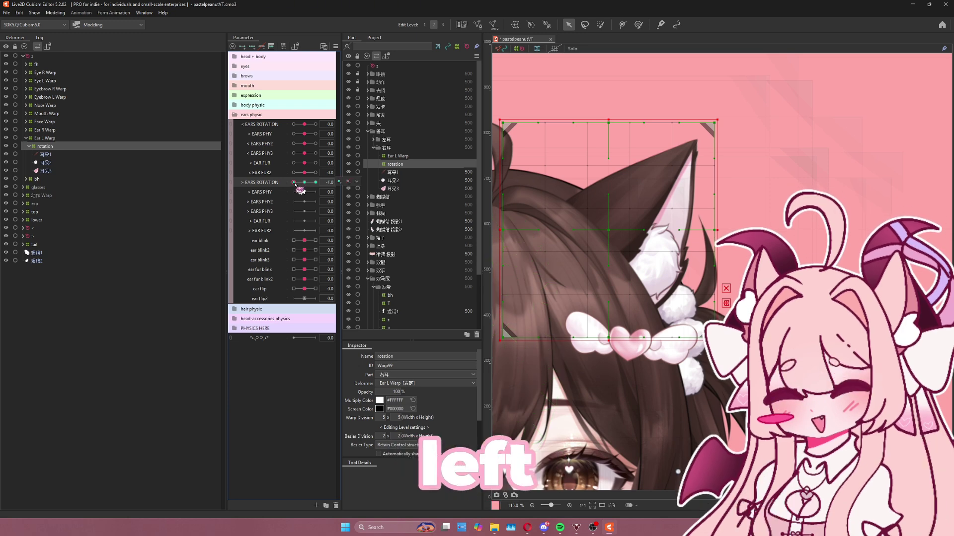
click(63, 13)
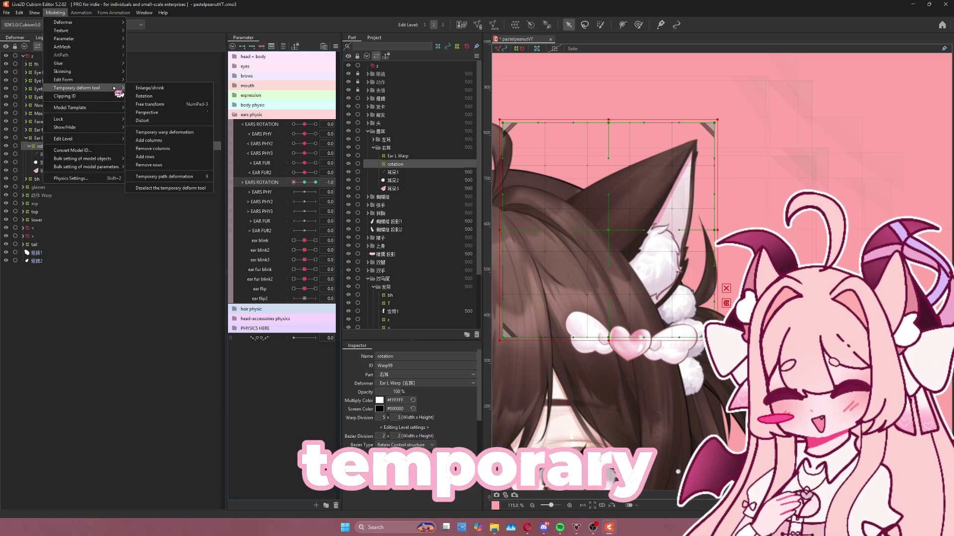
click(144, 95)
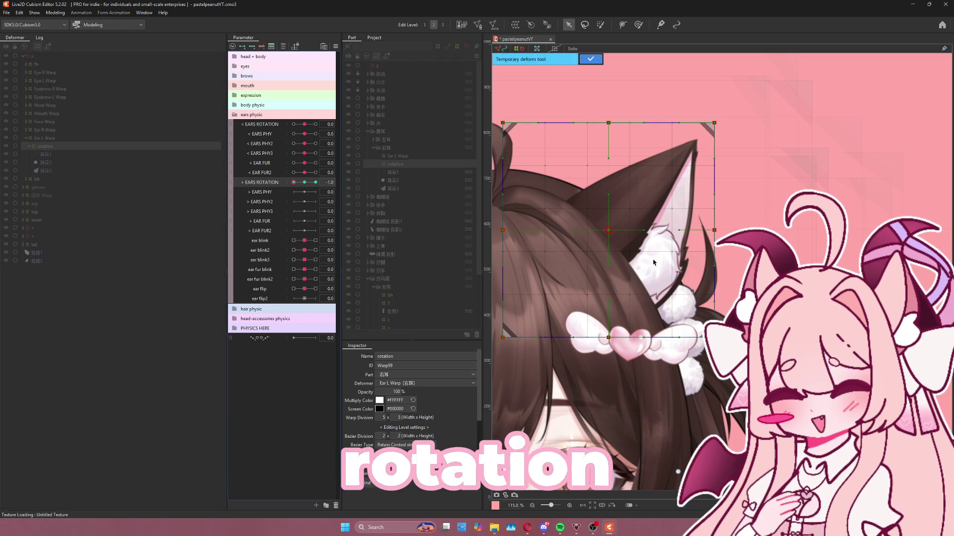
Move the rotation pivot near the ear's base, rotate the deformer clockwise so the ear tilts outward and down, and apply it.
scroll(651, 259, up, 2)
drag(590, 220, 585, 234)
drag(562, 283, 548, 303)
scroll(564, 284, down, 3)
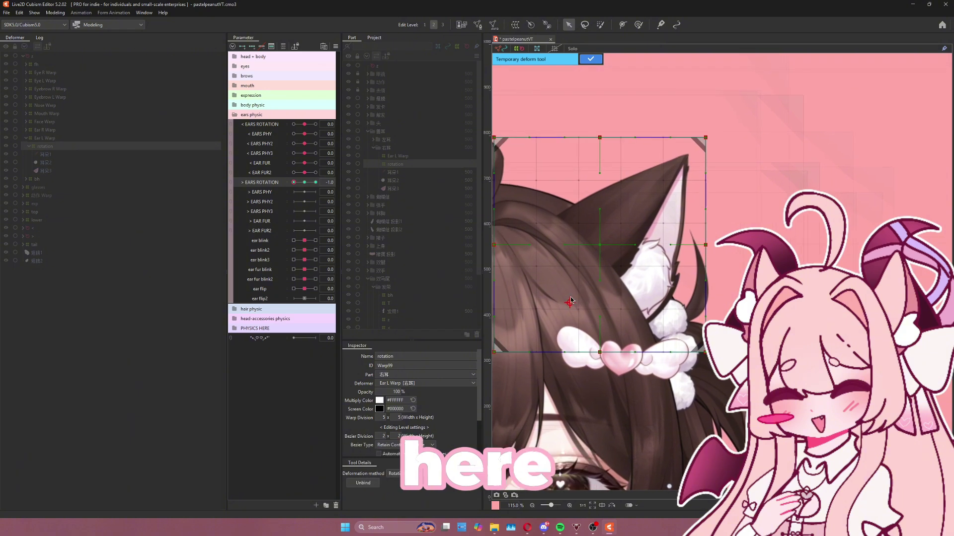
scroll(572, 299, down, 3)
drag(590, 296, 571, 303)
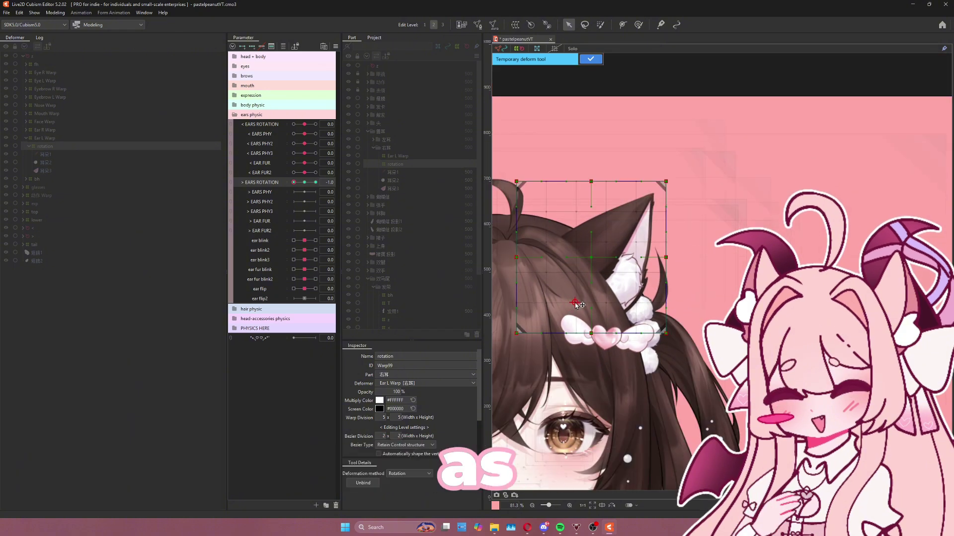
drag(619, 234, 653, 240)
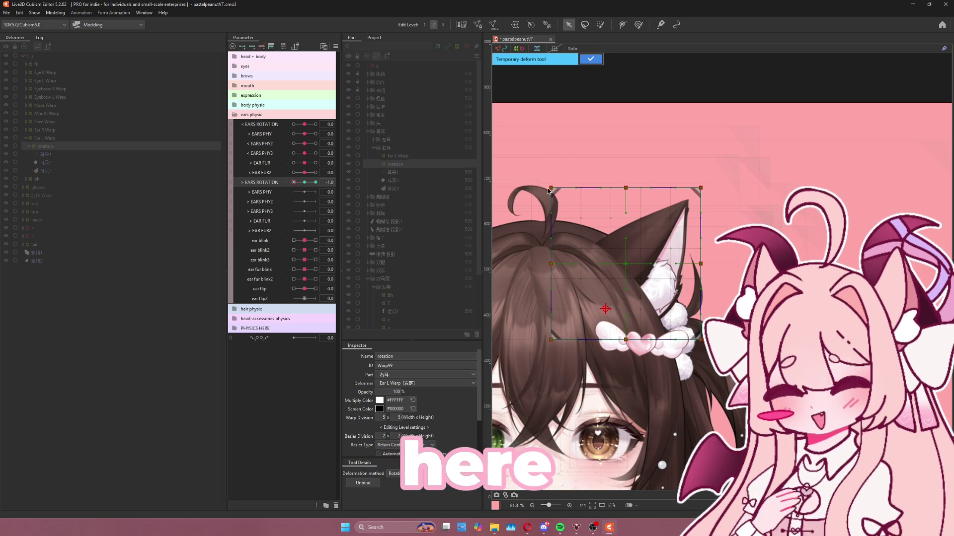
drag(548, 192, 613, 190)
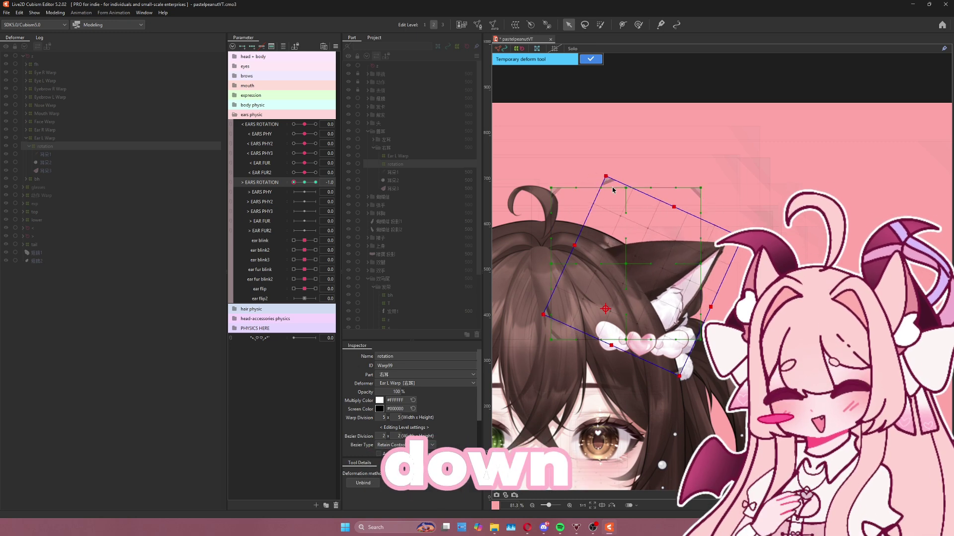
click(591, 59)
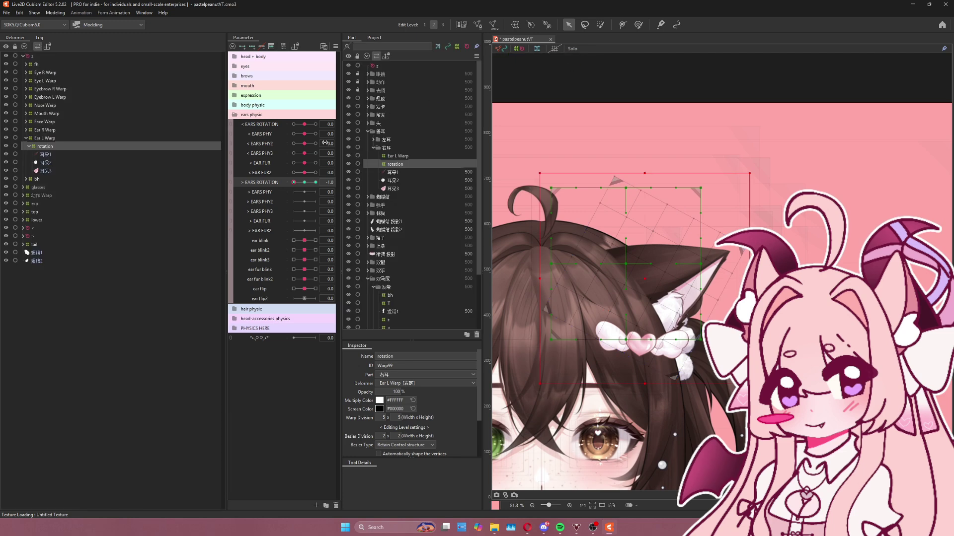
At the 1.0 key of > EARS ROTATION, apply a temporary counterclockwise rotation about a pivot near the ear's base, raising the ear.
click(316, 182)
click(56, 12)
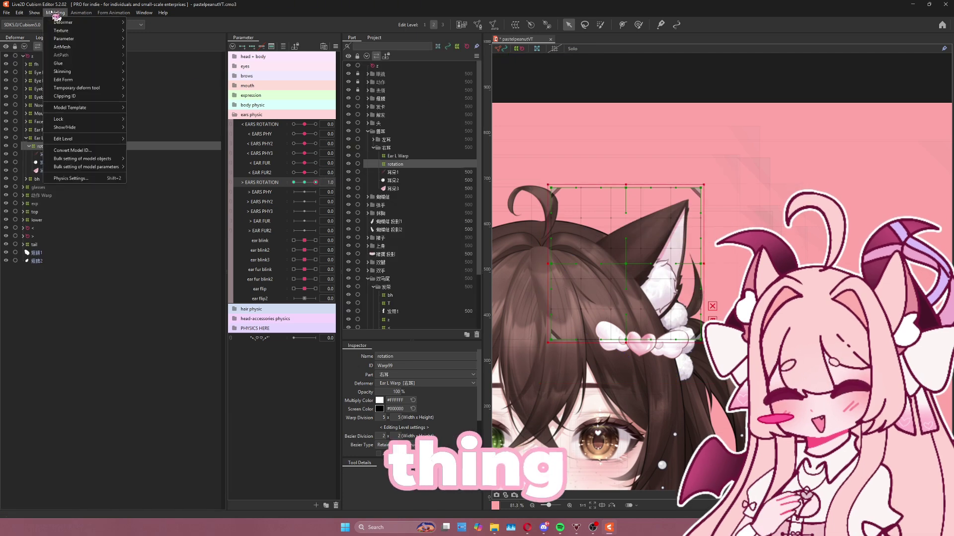
mouse_move(99, 89)
click(158, 97)
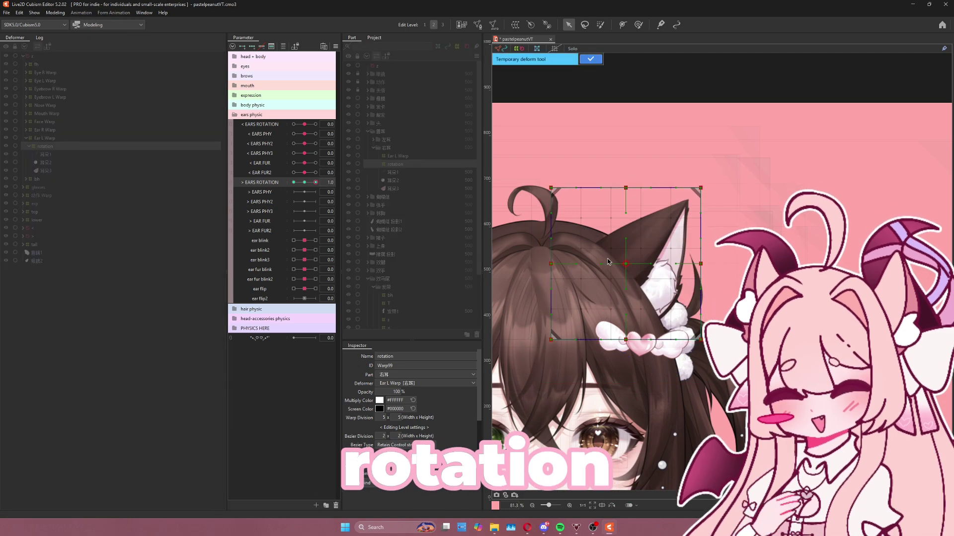
drag(603, 291, 585, 314)
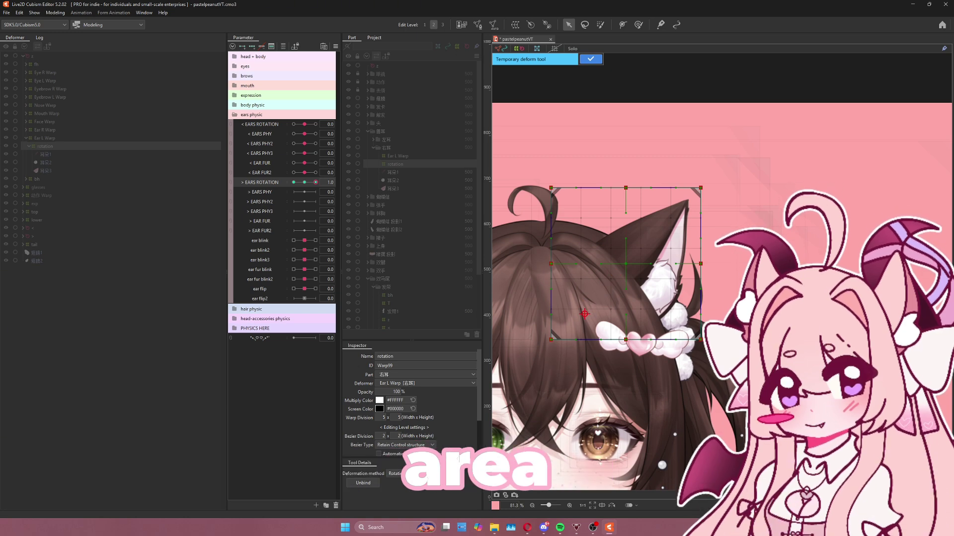
drag(702, 342, 707, 310)
click(596, 60)
Check the ear's swing by moving the > EARS ROTATION parameter, and return it to 0.0.
scroll(616, 298, down, 1)
scroll(572, 303, up, 1)
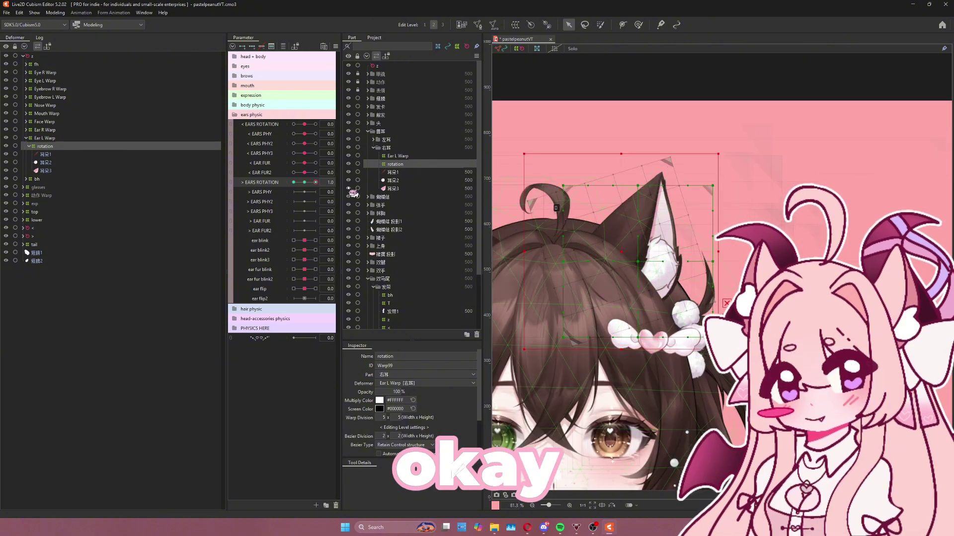
drag(316, 183, 418, 185)
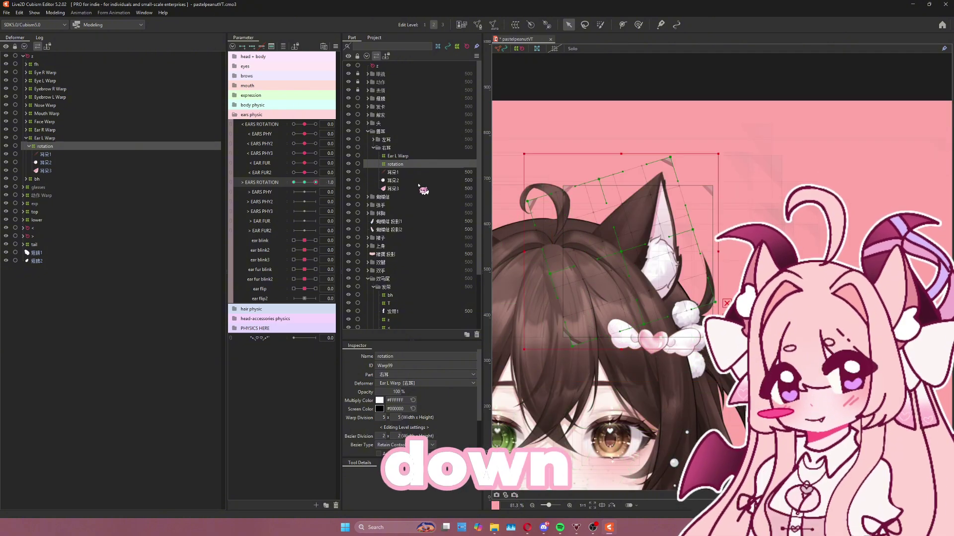
scroll(576, 253, down, 2)
scroll(617, 293, up, 2)
click(304, 182)
Create a 5 × 5 warp deformer named phy12 as parent of the three ear meshes inside the rotation deformer.
drag(618, 277, 673, 246)
scroll(649, 259, down, 2)
click(64, 156)
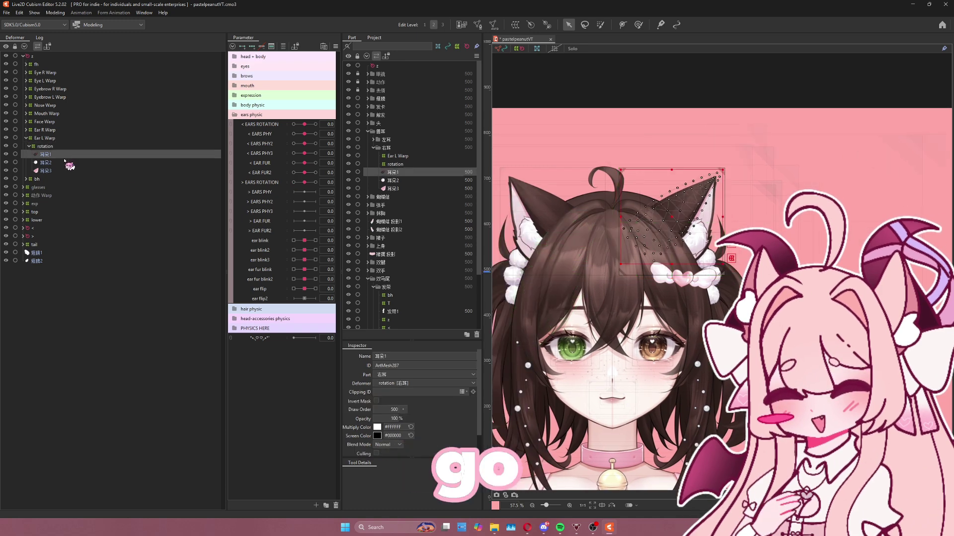
shift+click(60, 173)
key(ctrl+w)
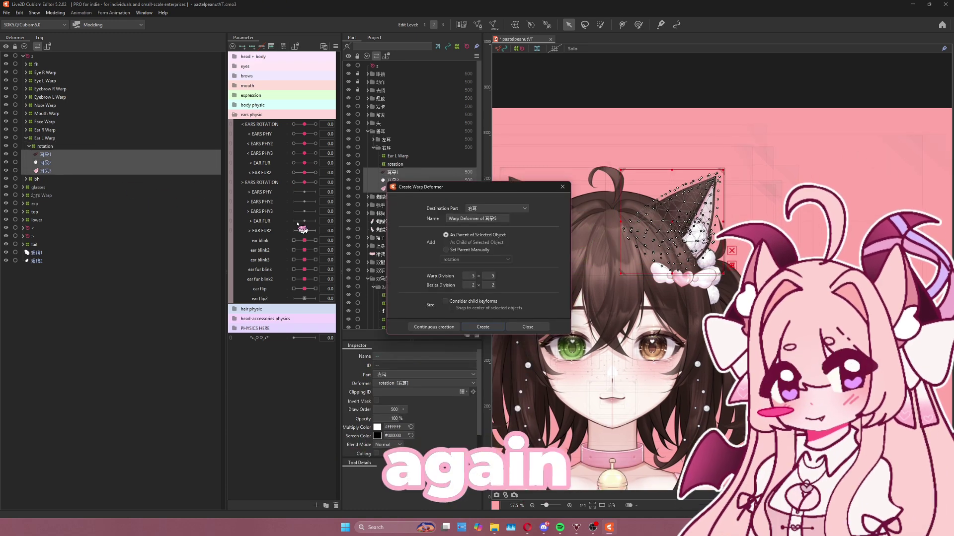
text(phy)
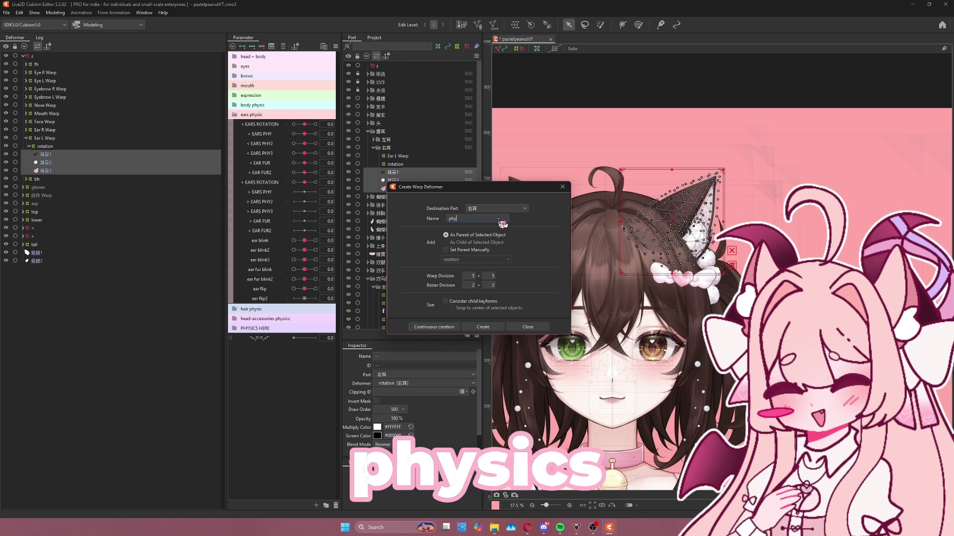
text(12)
click(482, 327)
Add three keys to both the > EARS PHY and > EARS PHY2 parameters for the phy12 deformer.
scroll(597, 321, up, 2)
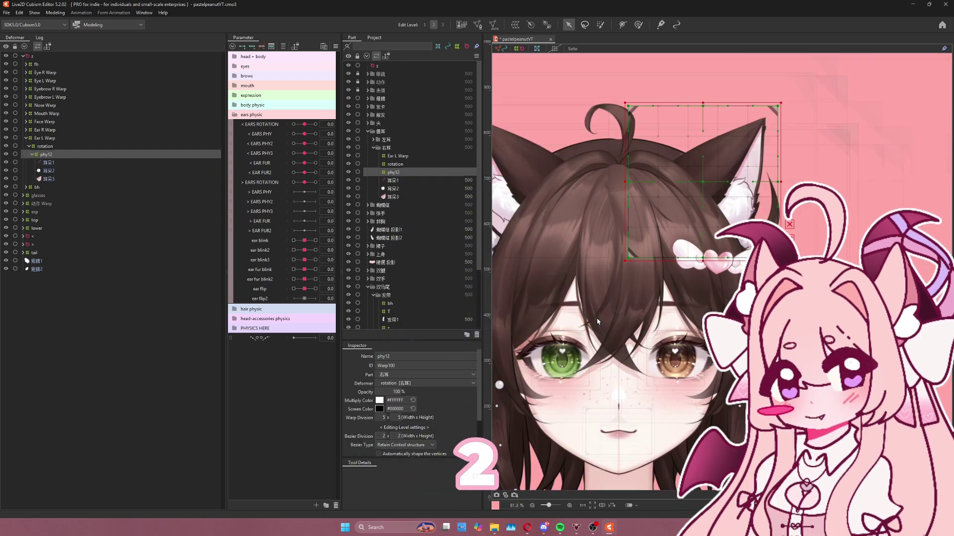
drag(585, 296, 558, 315)
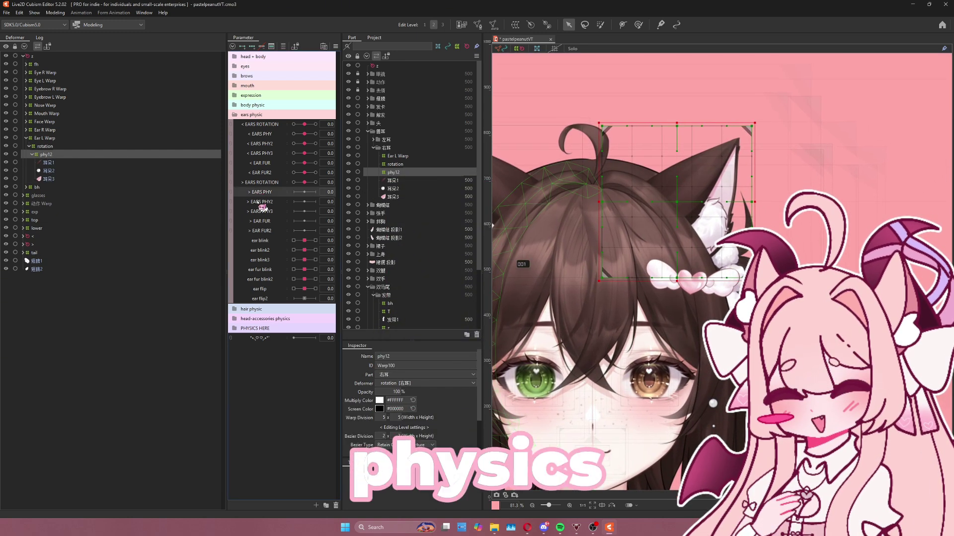
drag(671, 186, 627, 214)
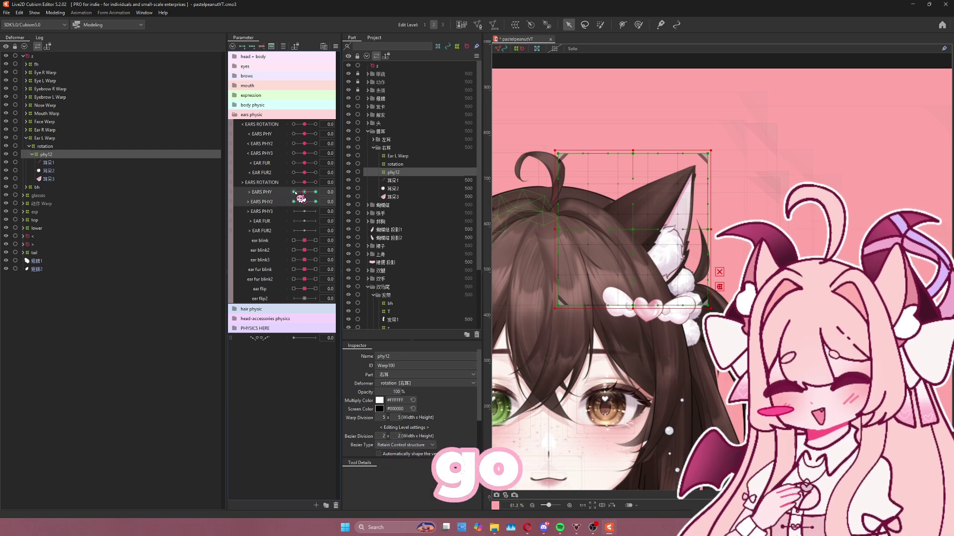
Set phy12's Bezier type to Smooth3 and, at the -1.0 key of > EARS PHY, bend the ear outward and down.
drag(619, 263, 582, 264)
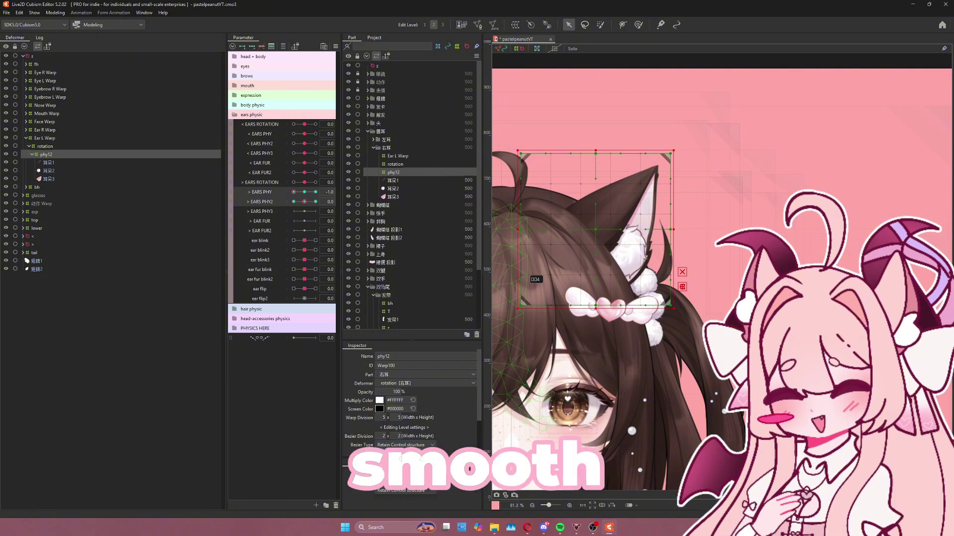
scroll(666, 202, up, 2)
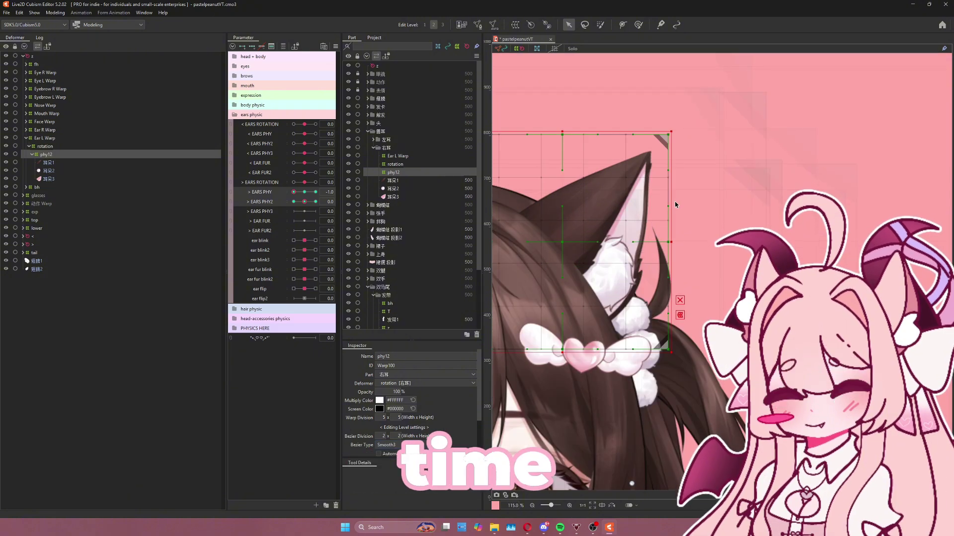
drag(675, 205, 657, 209)
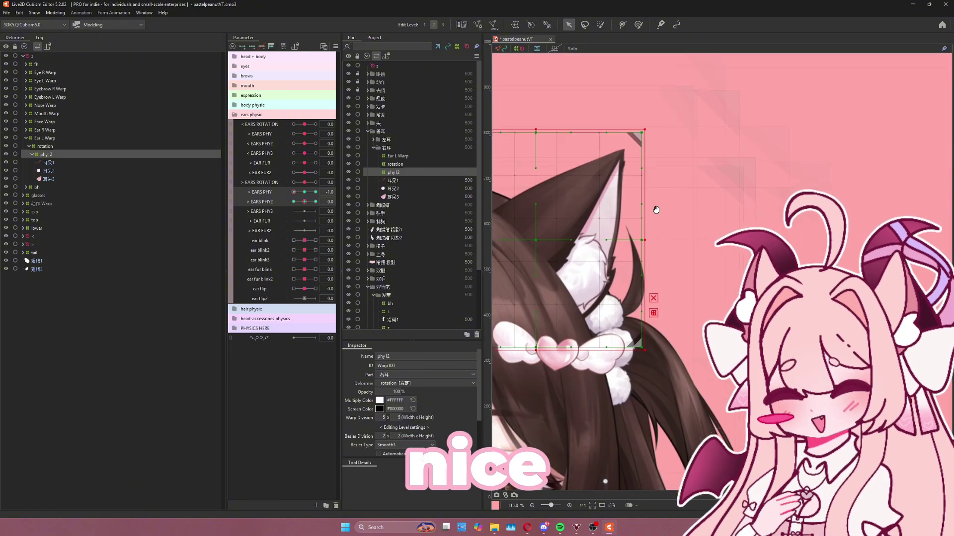
scroll(656, 210, down, 2)
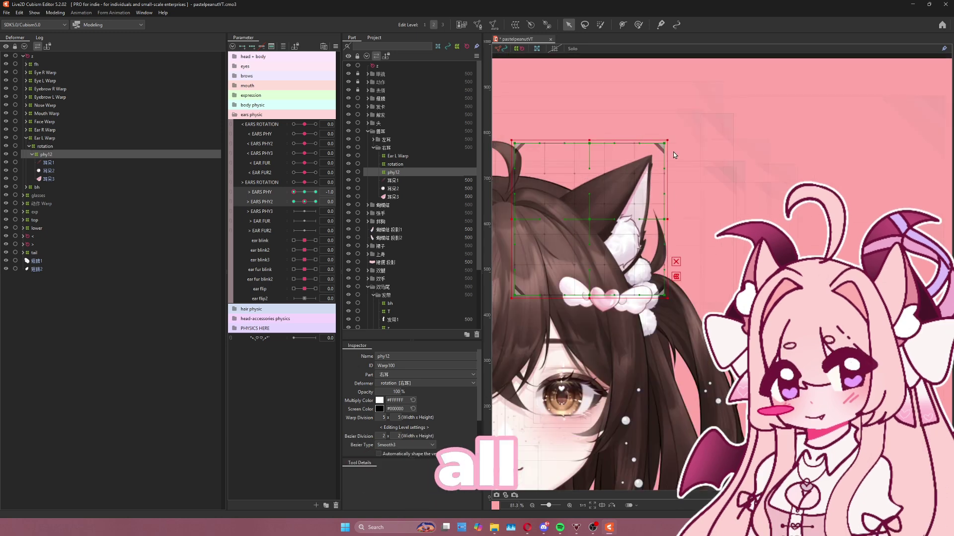
scroll(673, 155, up, 2)
scroll(661, 141, down, 2)
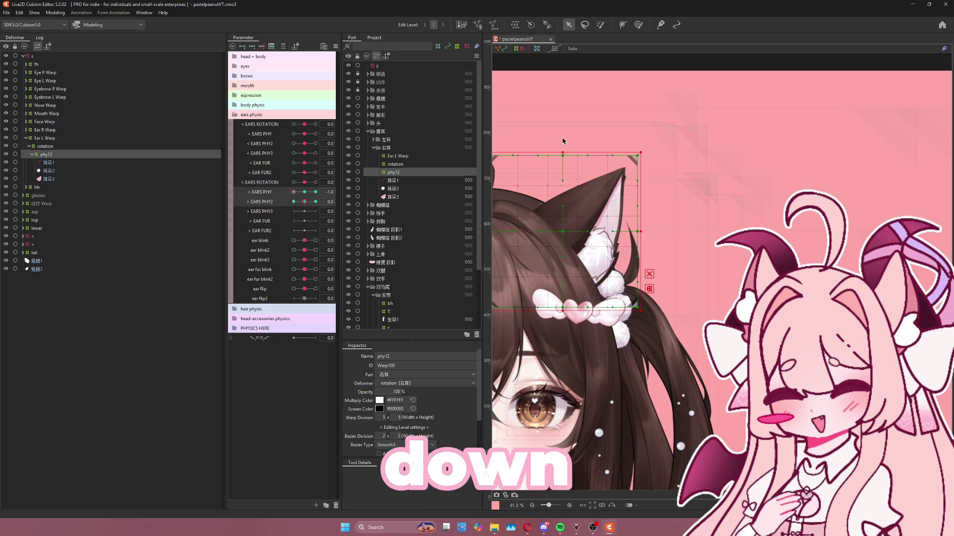
drag(637, 156, 636, 197)
drag(637, 308, 636, 338)
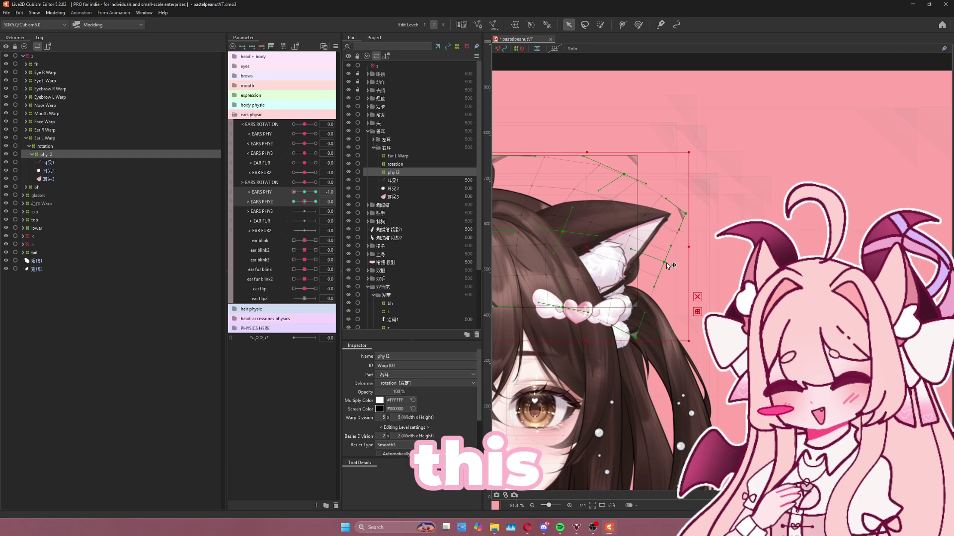
drag(664, 262, 667, 276)
drag(685, 214, 709, 225)
drag(555, 190, 642, 214)
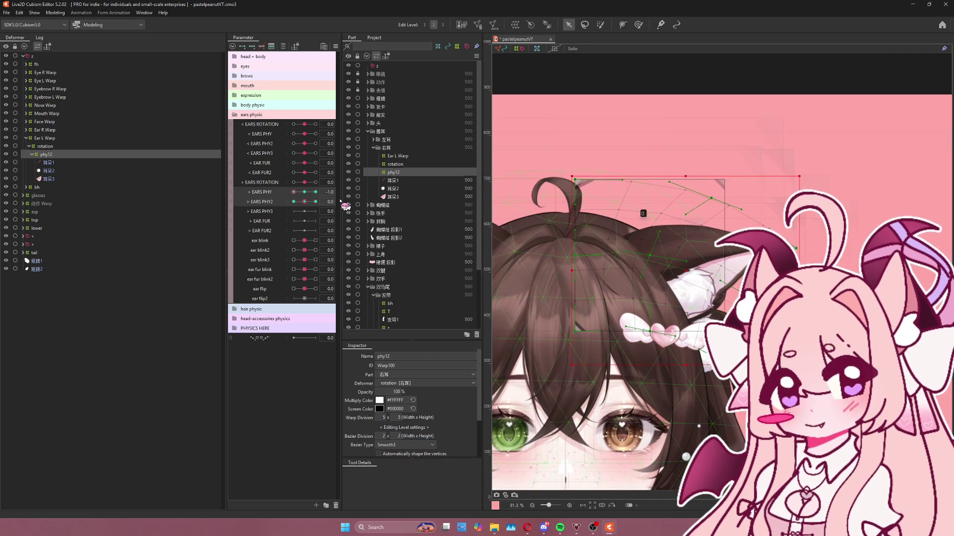
At the 1.0 key of > EARS PHY, bend the phy12 warp inward and up toward the head's centre, and return the parameter to 0.0.
drag(300, 192, 317, 192)
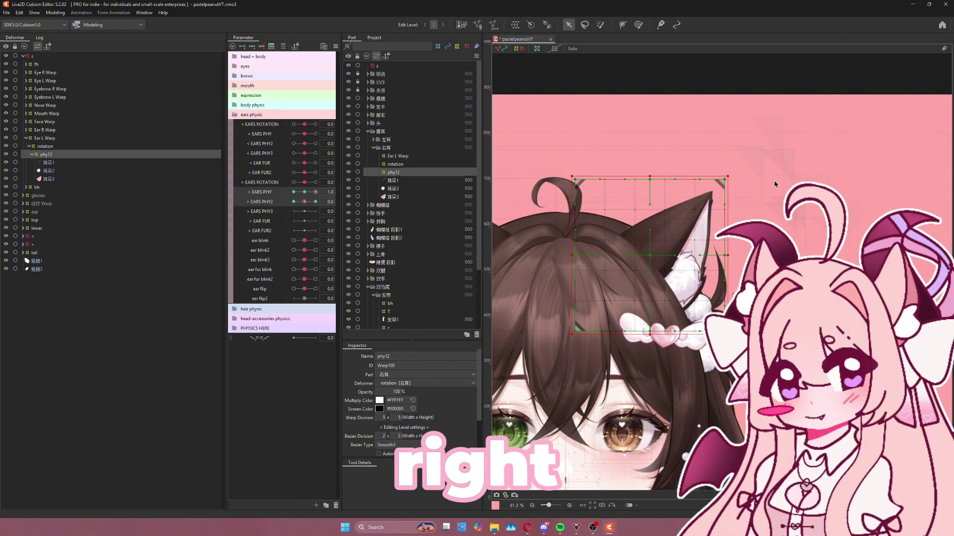
drag(726, 182, 625, 166)
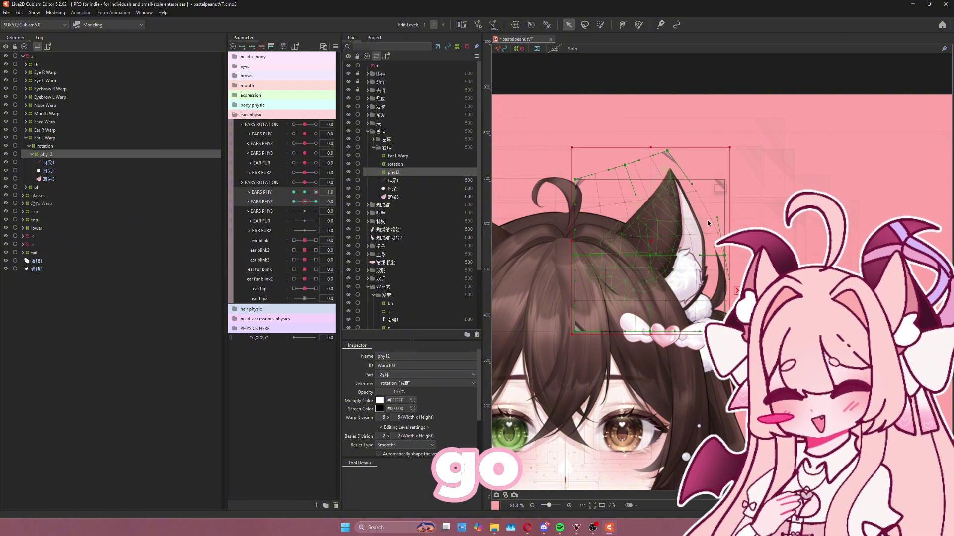
drag(725, 256, 642, 179)
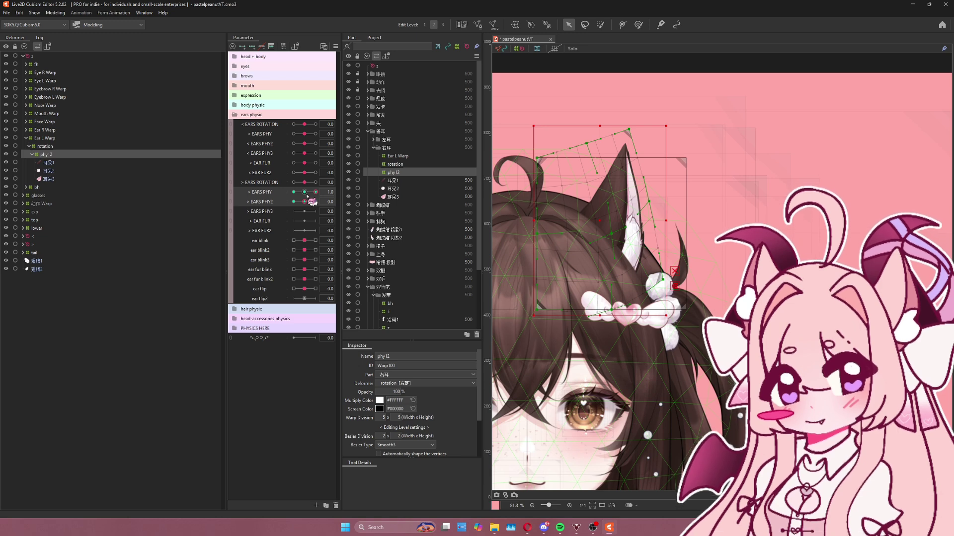
click(306, 195)
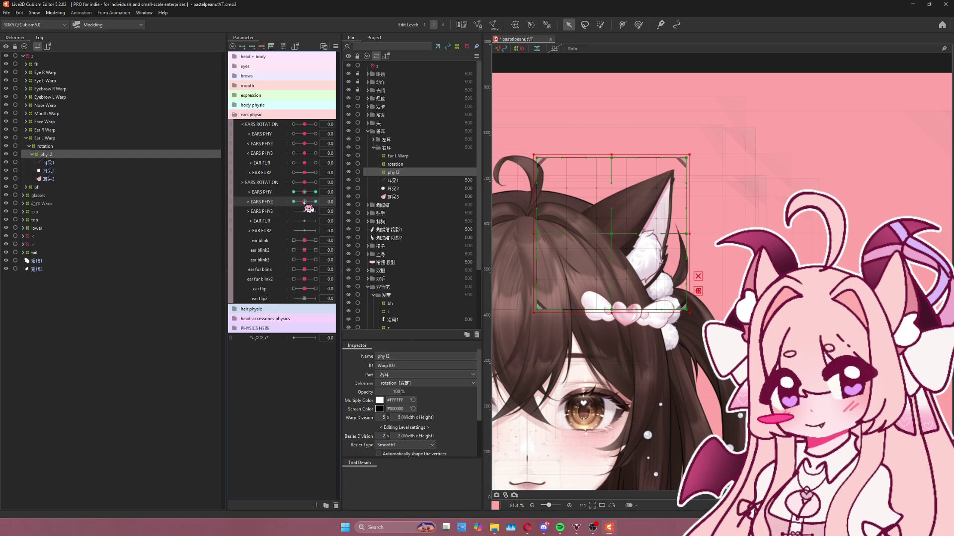
At the -1.0 key of > EARS PHY2, bend the upper outer part of the phy12 warp outward and down.
drag(305, 202, 294, 201)
scroll(653, 212, up, 3)
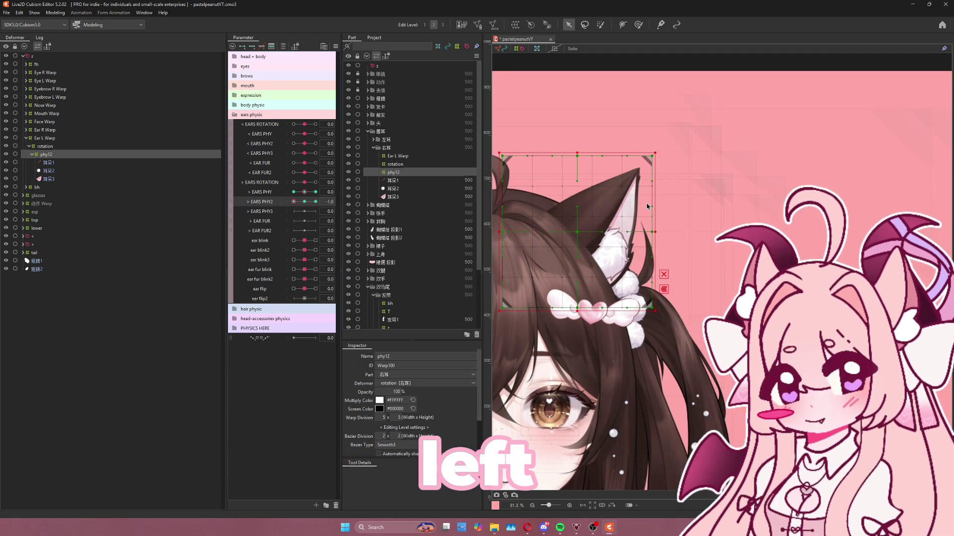
drag(550, 141, 710, 199)
scroll(652, 256, down, 3)
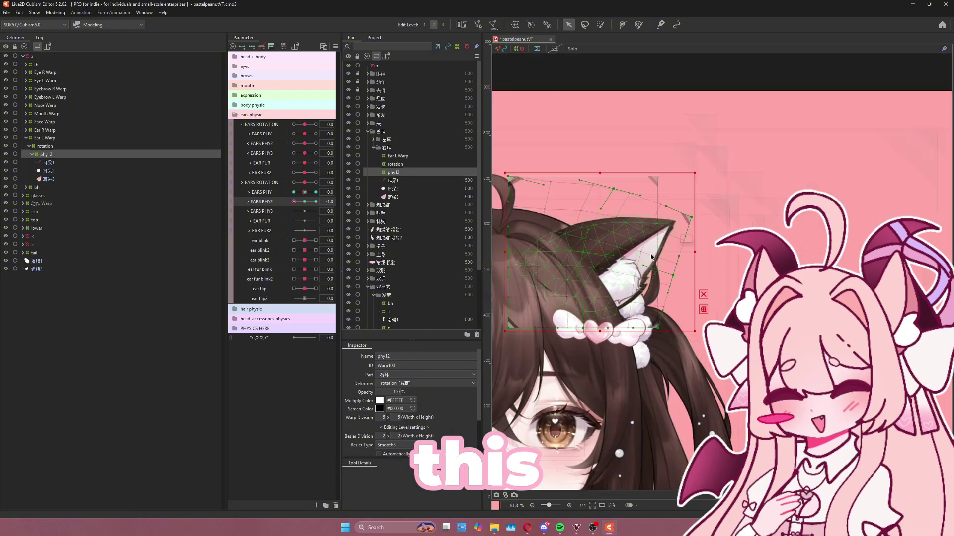
At the 1.0 key of > EARS PHY2, bend the phy12 warp inward and up, and check the swing between the keys.
click(315, 202)
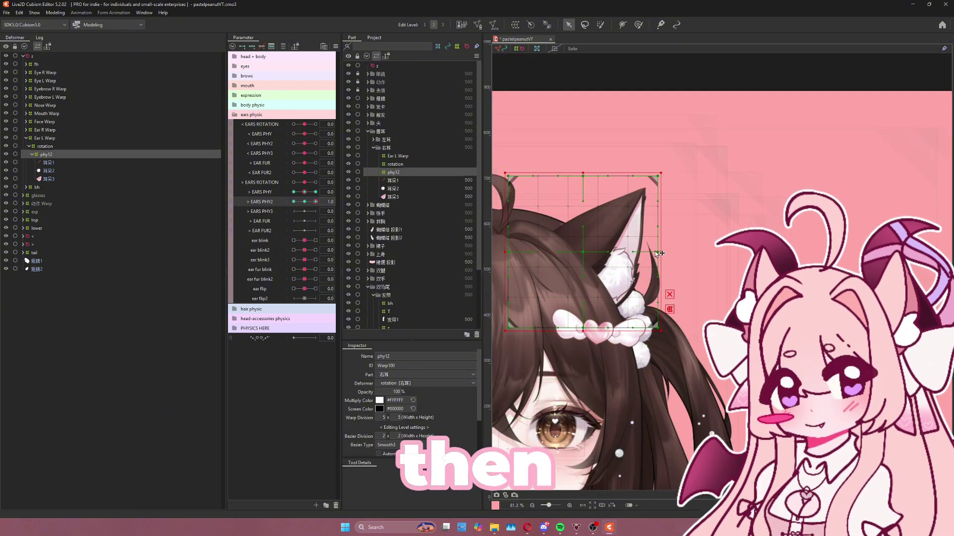
drag(656, 253, 637, 227)
drag(657, 177, 560, 169)
drag(639, 226, 669, 228)
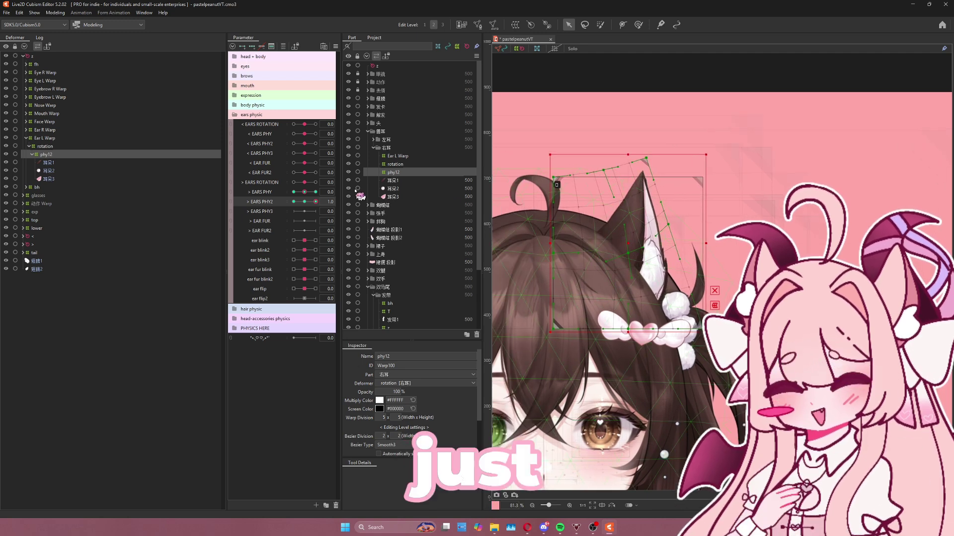
drag(316, 201, 318, 201)
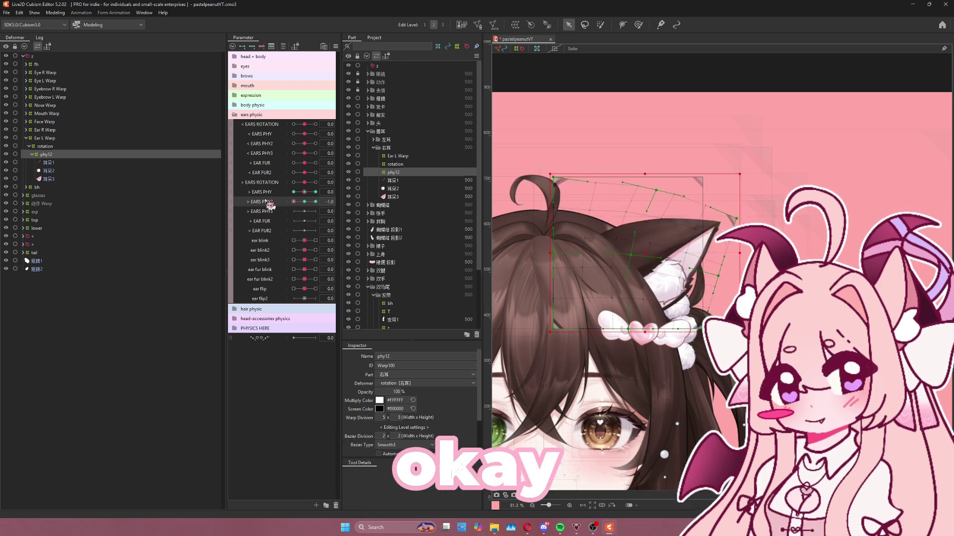
Synthesize all four corners of > EARS PHY and > EARS PHY2 for the selected phy12 deformer, referencing the default value.
click(335, 47)
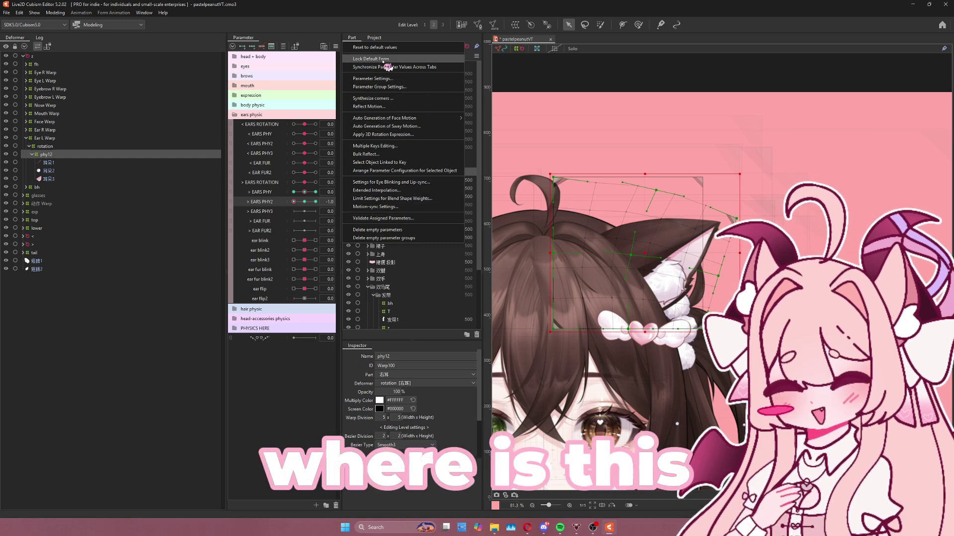
click(376, 98)
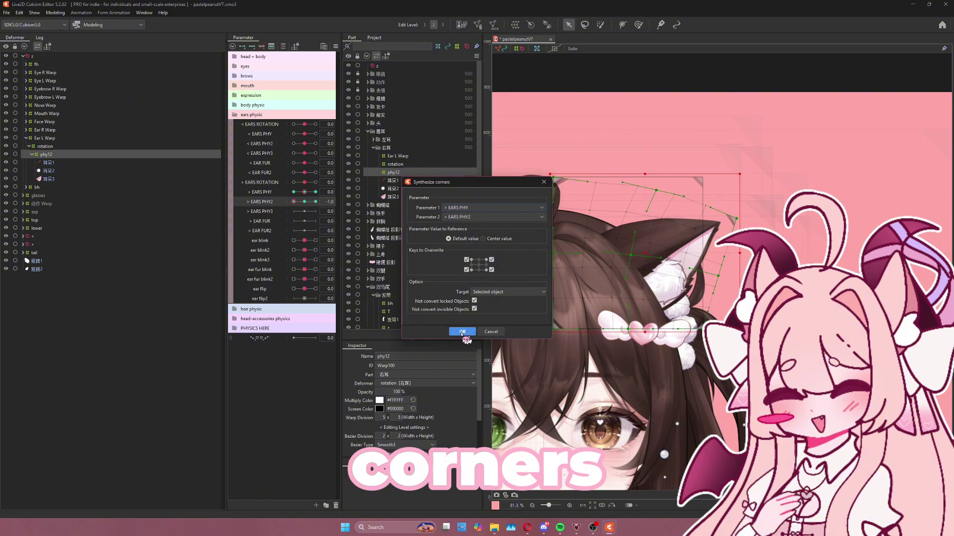
click(462, 332)
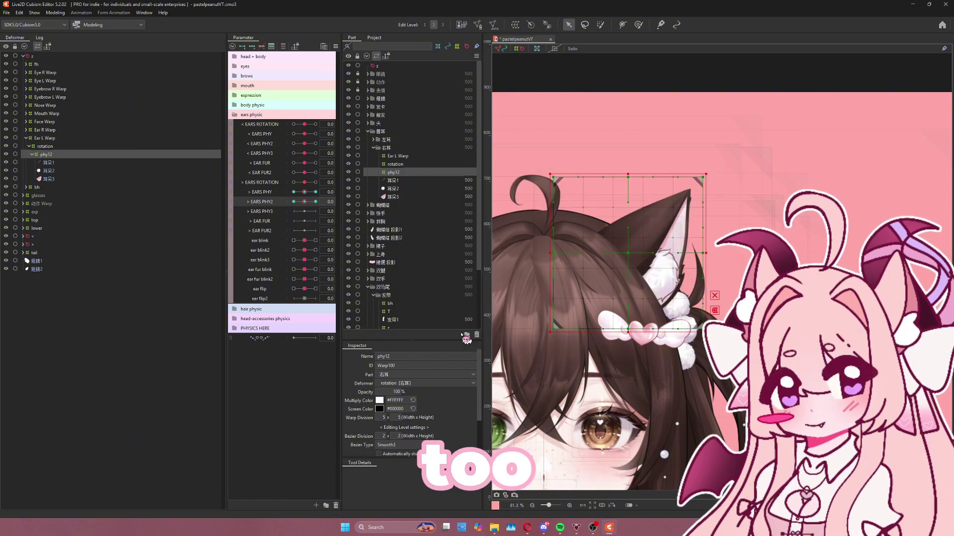
Set the extended interpolation of > EARS PHY2 to Ellipse Interpolation for phy12 and save the model.
right_click(270, 204)
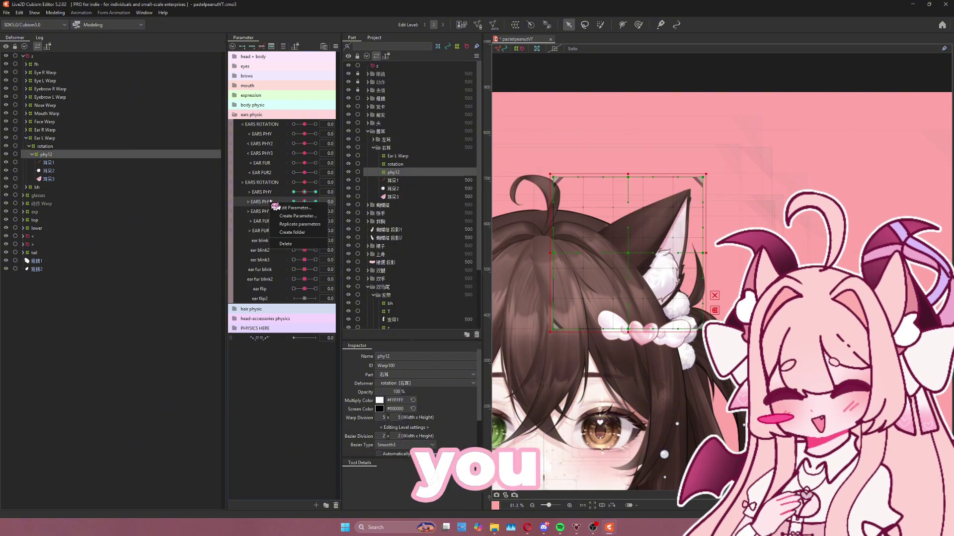
click(336, 46)
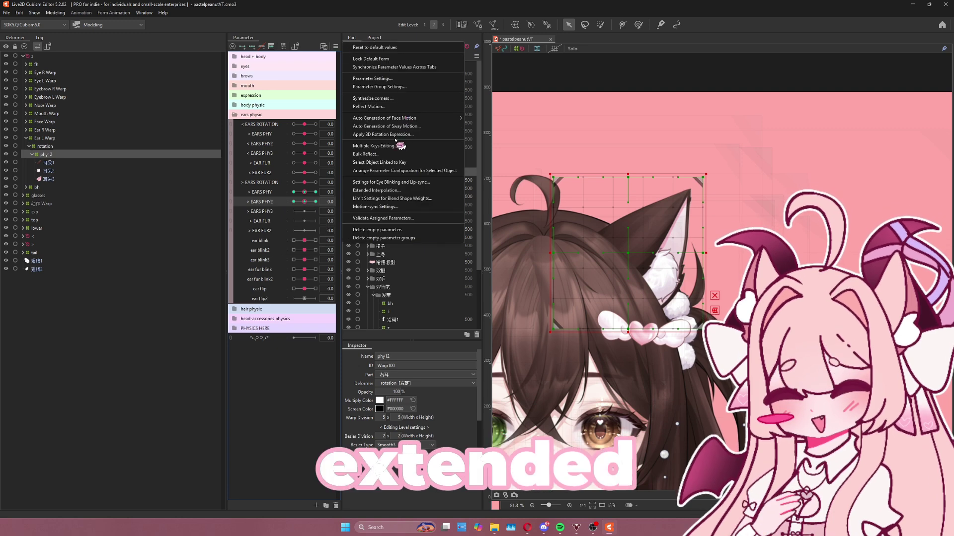
click(398, 191)
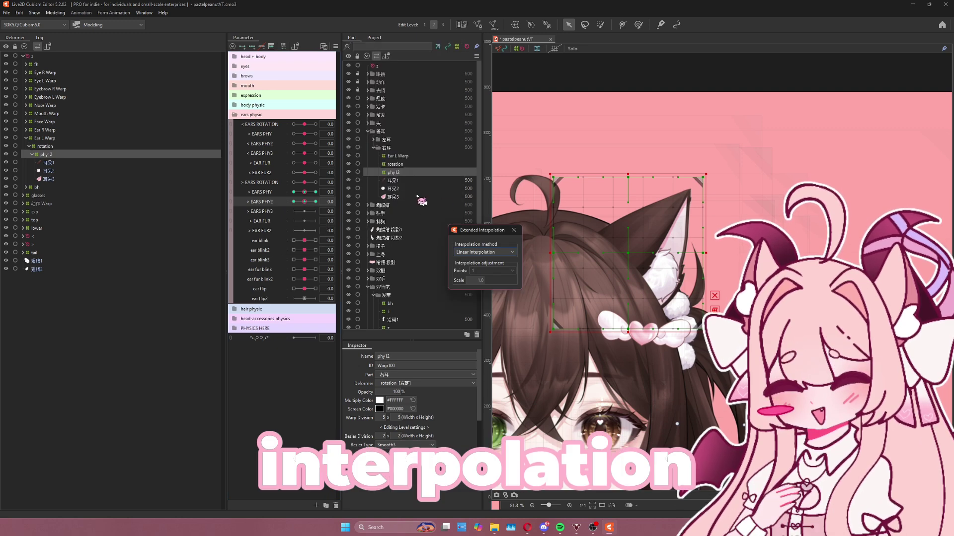
click(501, 254)
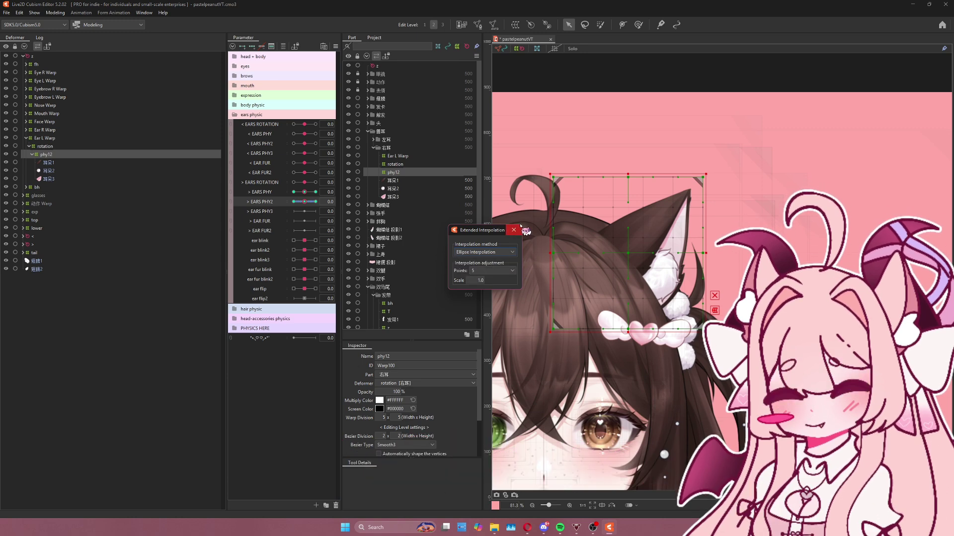
click(513, 230)
mouse_move(304, 202)
mouse_down()
mouse_move(291, 210)
mouse_move(304, 202)
mouse_up()
key(ctrl+s)
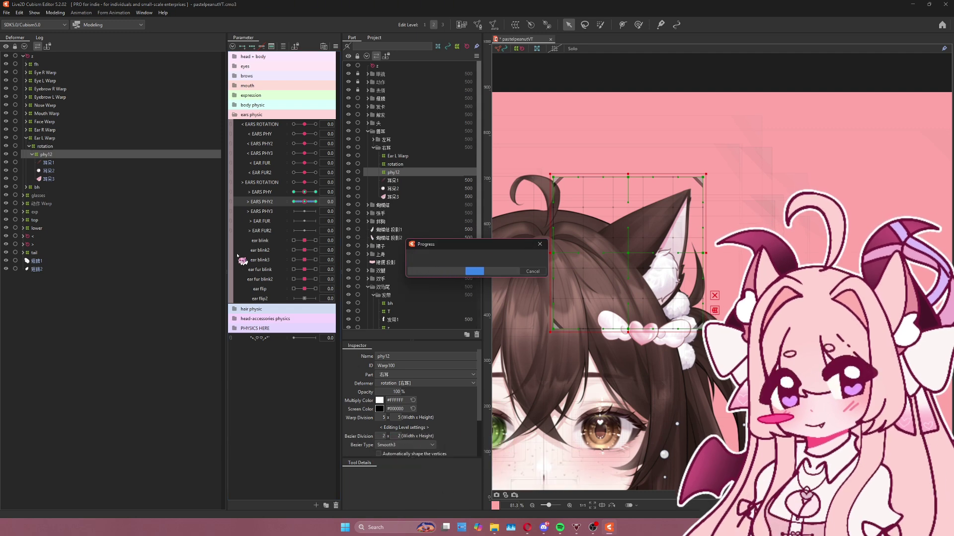
Create a 5 × 5 warp deformer named 3 as parent of the three ear meshes inside phy12.
click(50, 162)
shift+click(63, 180)
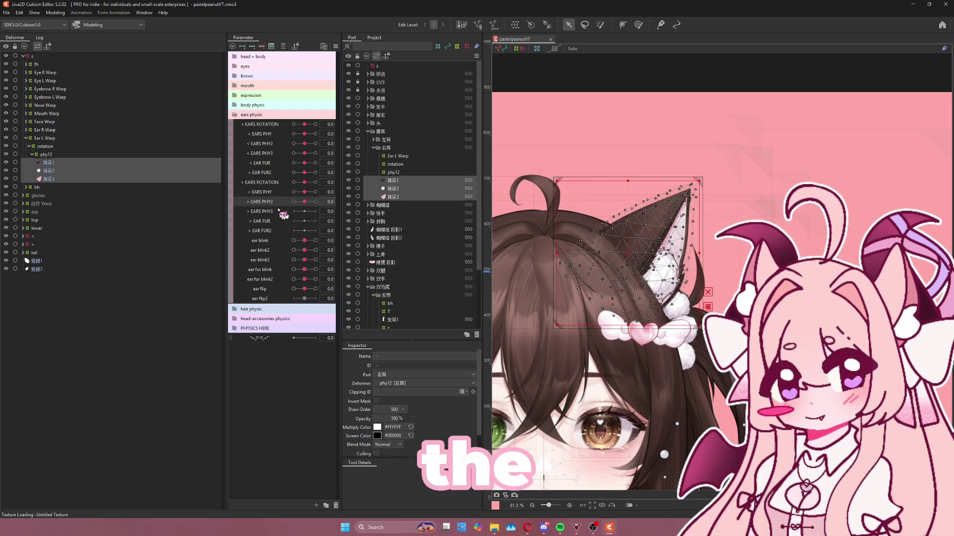
key(w)
click(471, 219)
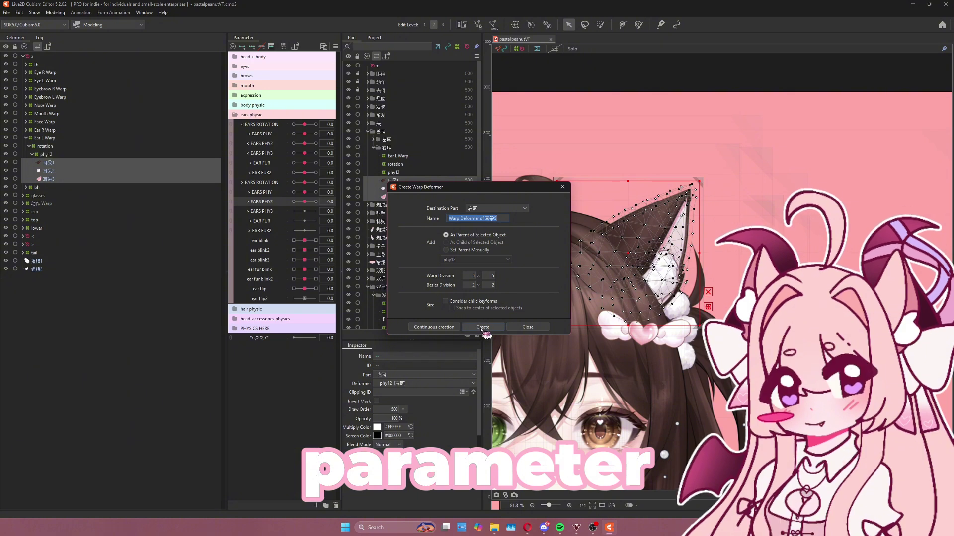
text(3)
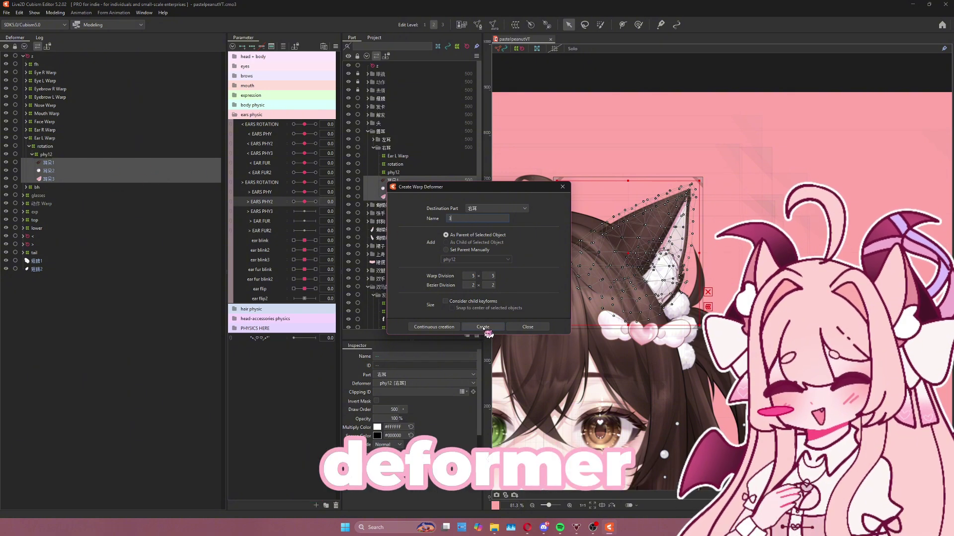
click(483, 327)
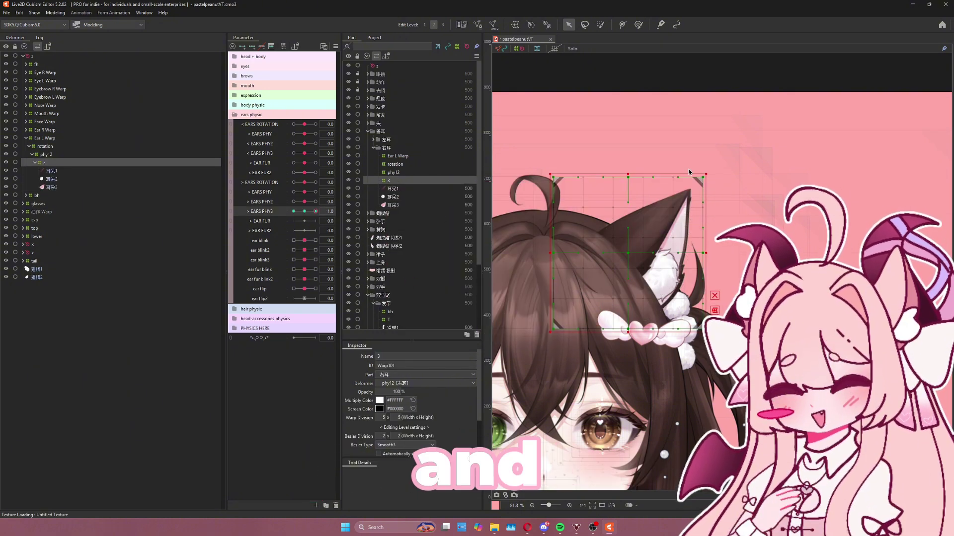
Add three keys to > EARS PHY3 for deformer 3 and bend the ear tip inward at the 1.0 key.
scroll(710, 186, up, 3)
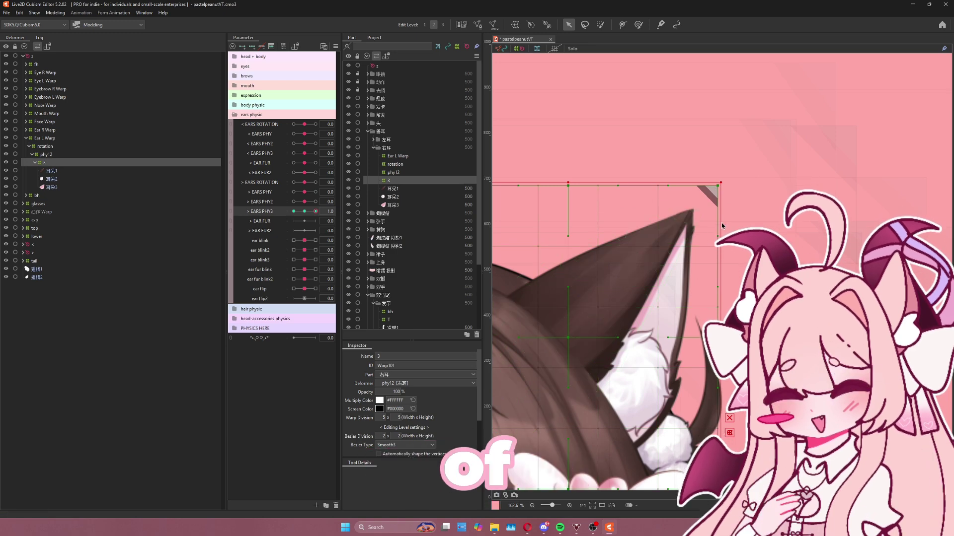
drag(721, 222, 677, 232)
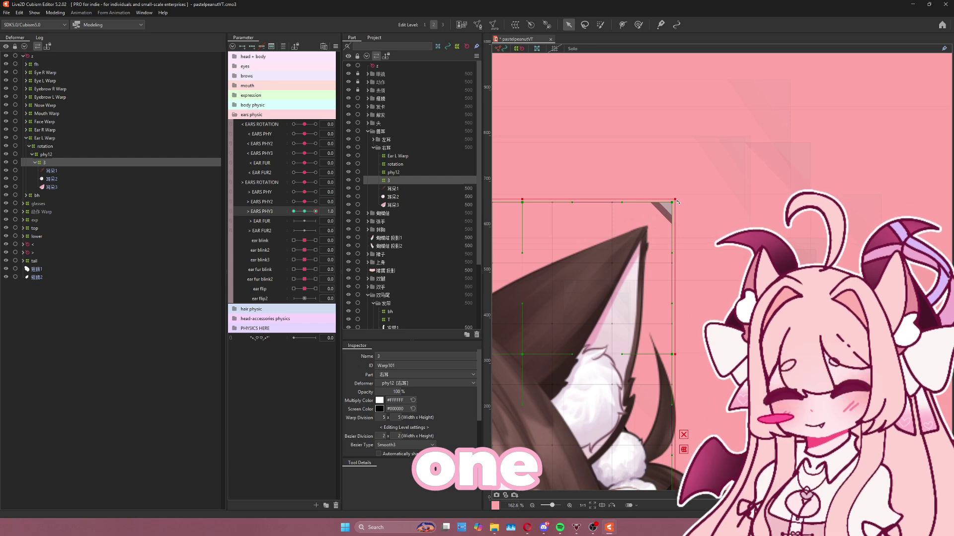
drag(677, 202, 624, 160)
At the -1.0 key of > EARS PHY3, bend the ear tip outward, return the parameter to 0.0 and save the model.
click(293, 212)
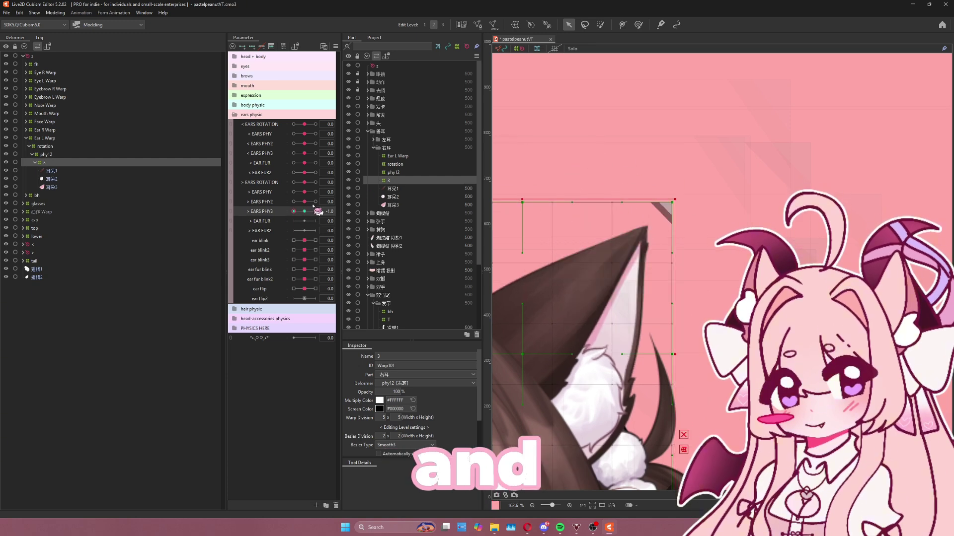
drag(672, 202, 738, 229)
scroll(737, 282, down, 3)
click(305, 211)
drag(612, 260, 610, 232)
key(ctrl+s)
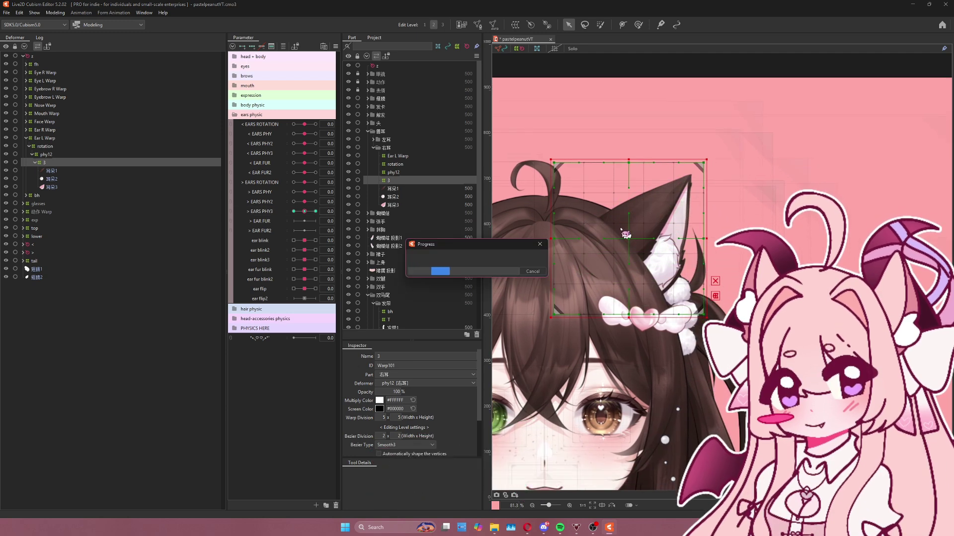
Create a 5 × 5 warp deformer as parent of the ear fur mesh 耳朵2 inside deformer 3.
scroll(656, 317, up, 3)
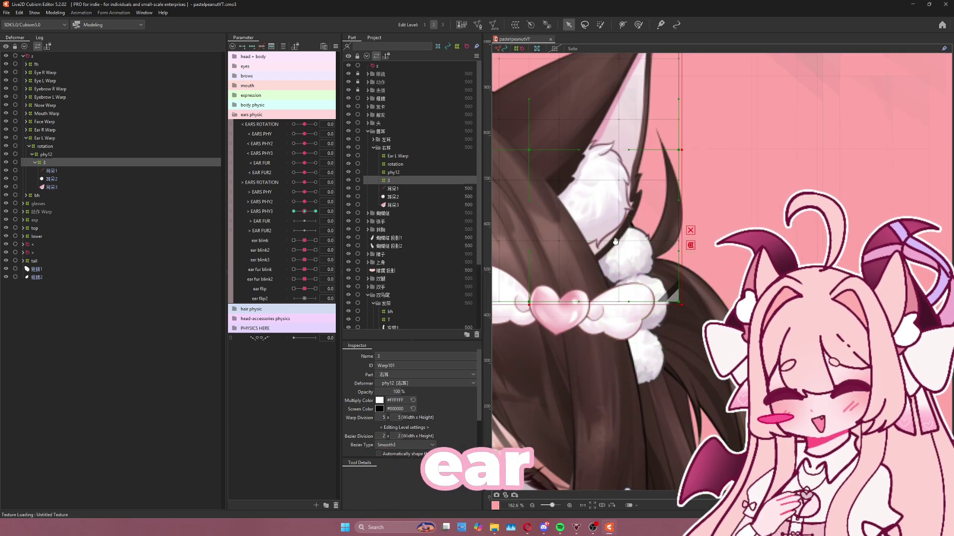
click(71, 180)
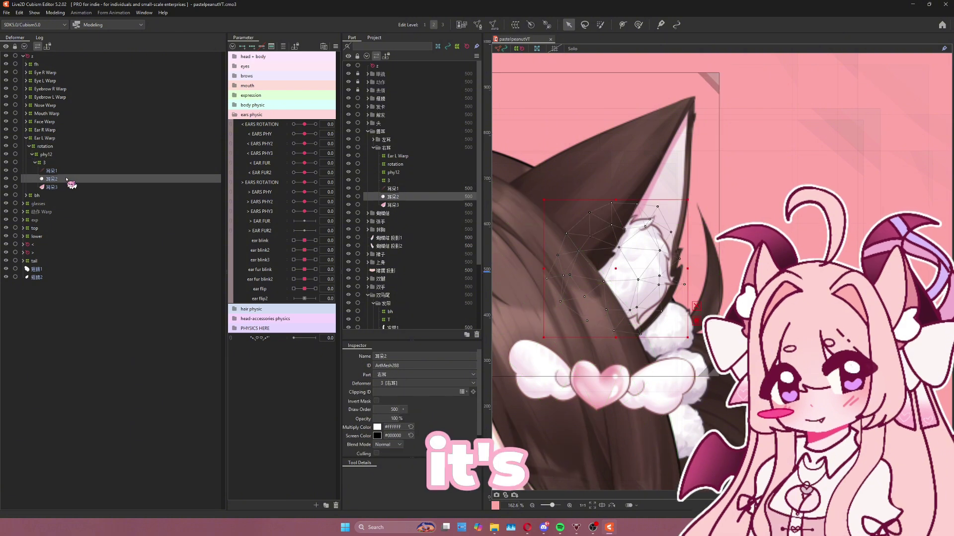
key(w)
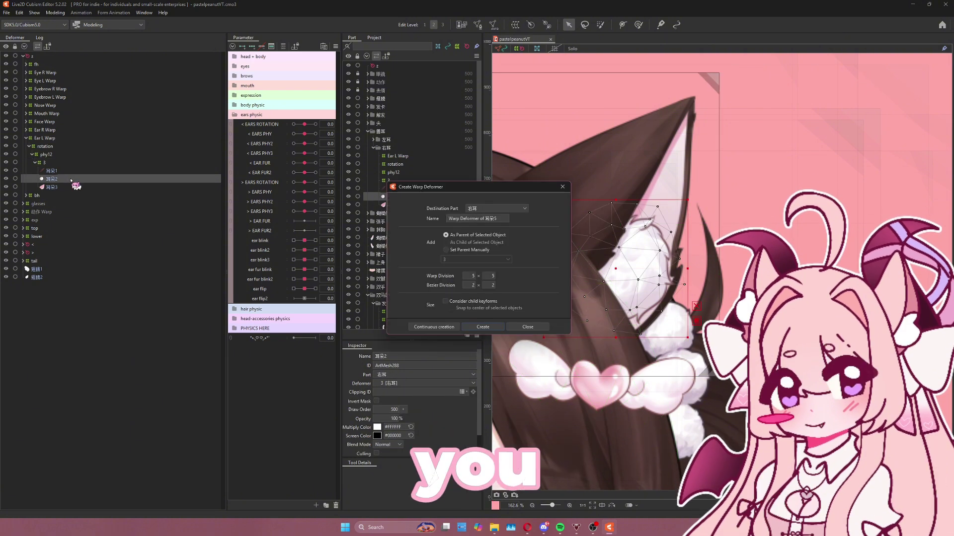
key(Return)
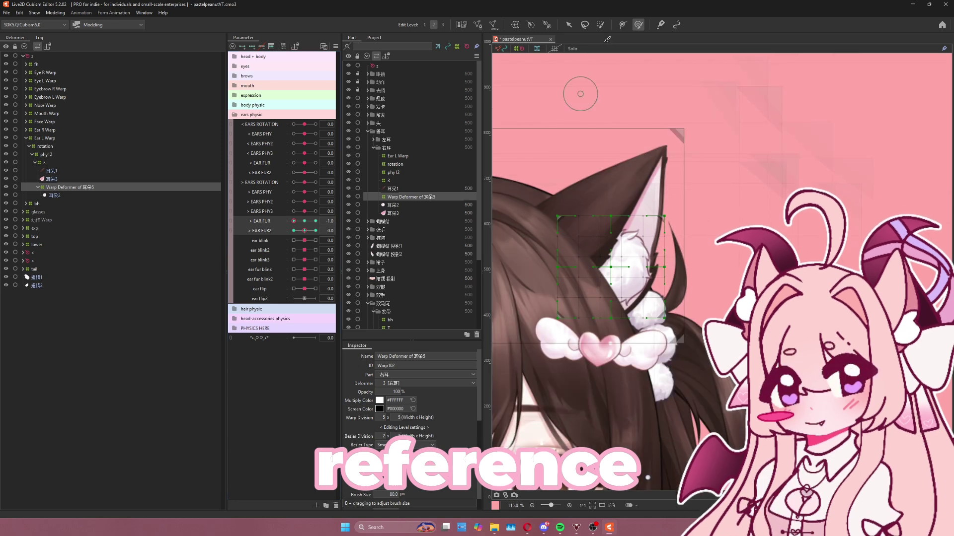
Activate the Deform Brush for the fur's warp deformer and enlarge its brush size to about 312 px.
click(635, 26)
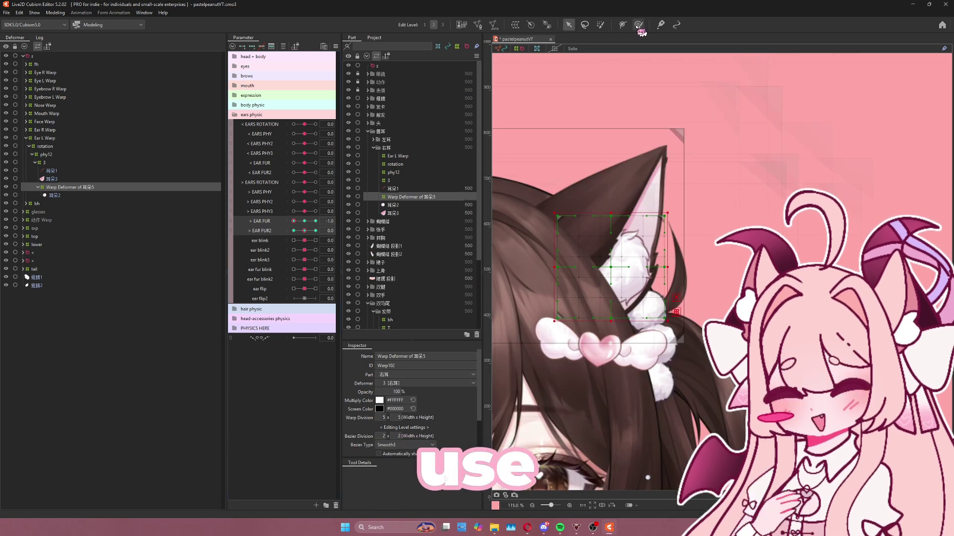
click(638, 24)
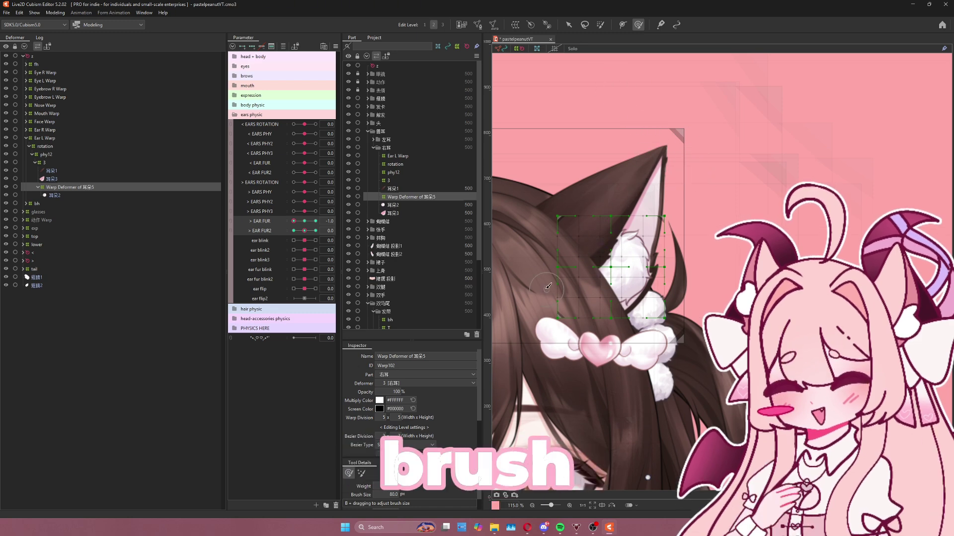
key(b)
drag(555, 296, 642, 308)
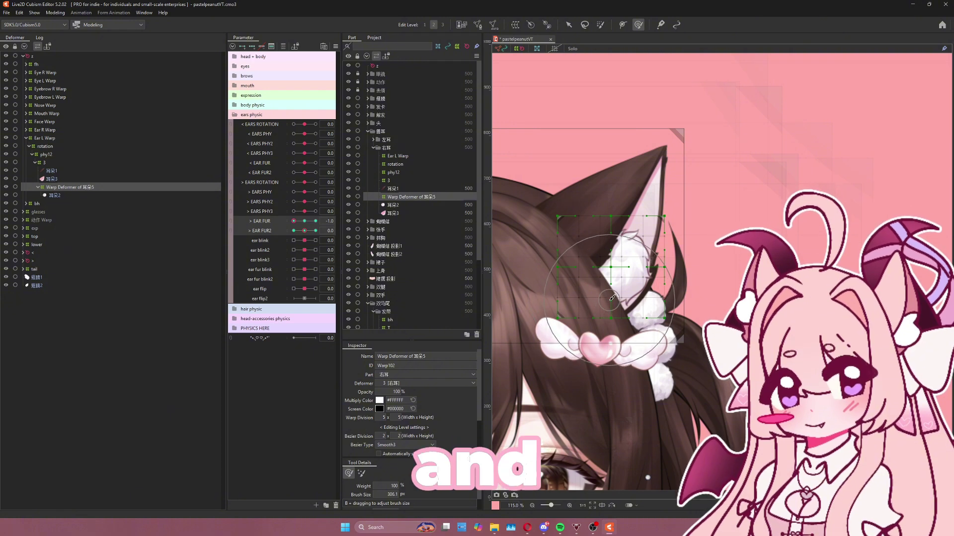
drag(612, 308, 610, 302)
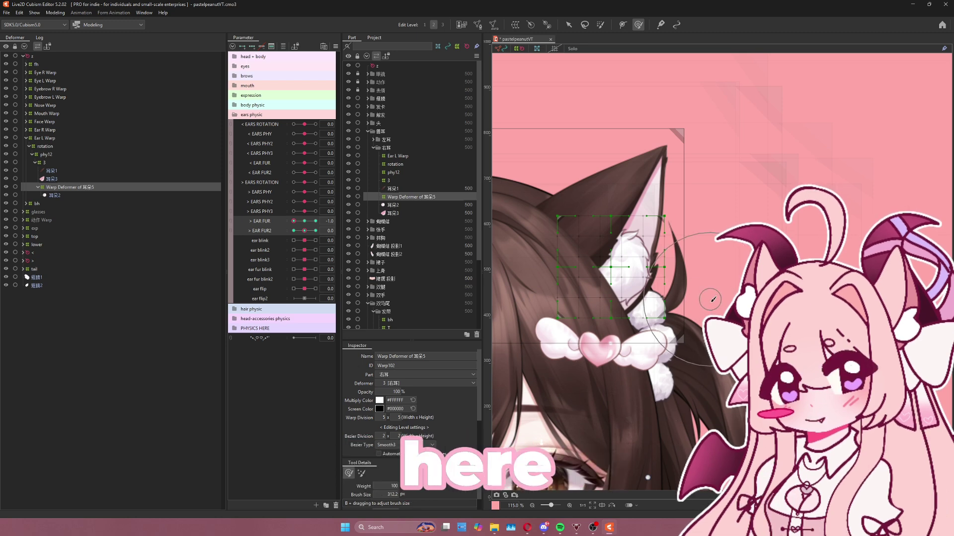
Expand the fur outward at the -1.0 key of > EAR FUR, reshape it at the 1.0 key and return the parameter to 0.0.
scroll(630, 265, up, 3)
drag(621, 263, 642, 262)
drag(651, 226, 664, 221)
click(316, 221)
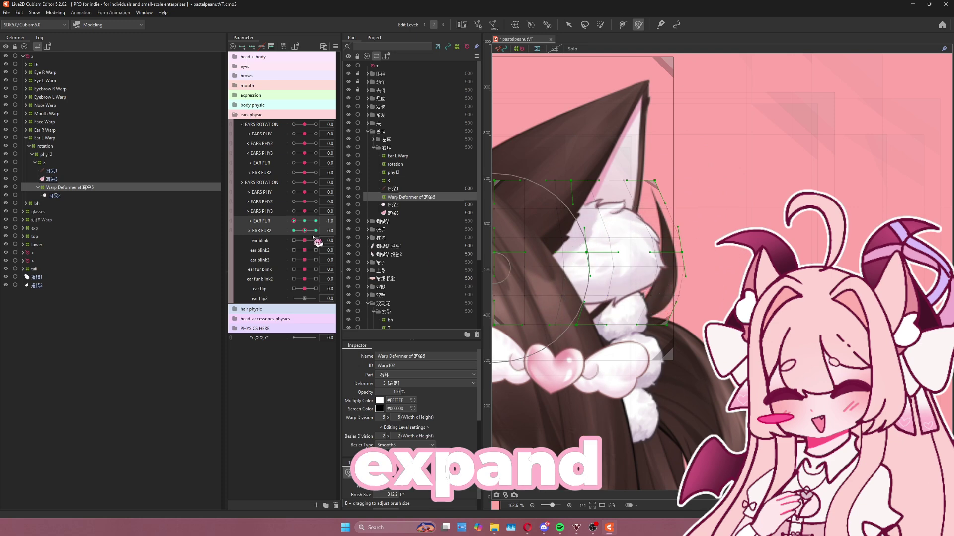
mouse_move(647, 252)
mouse_down()
mouse_move(625, 253)
mouse_move(621, 276)
mouse_move(598, 251)
mouse_move(667, 263)
mouse_up()
click(304, 221)
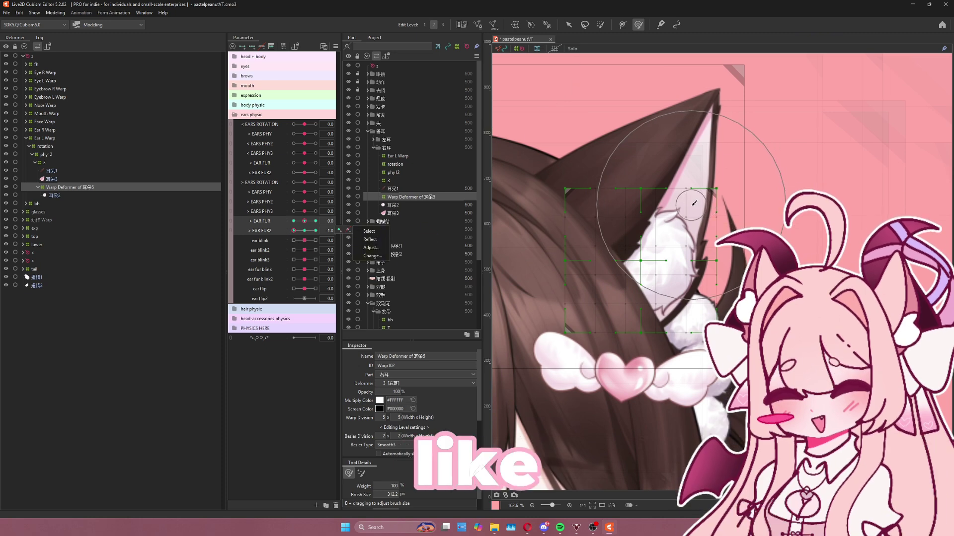
Pull the ear fur down at the -1.0 key of > EAR FUR2 and push it up at the 1.0 key.
mouse_move(694, 218)
mouse_down()
mouse_move(708, 246)
mouse_move(678, 296)
mouse_up()
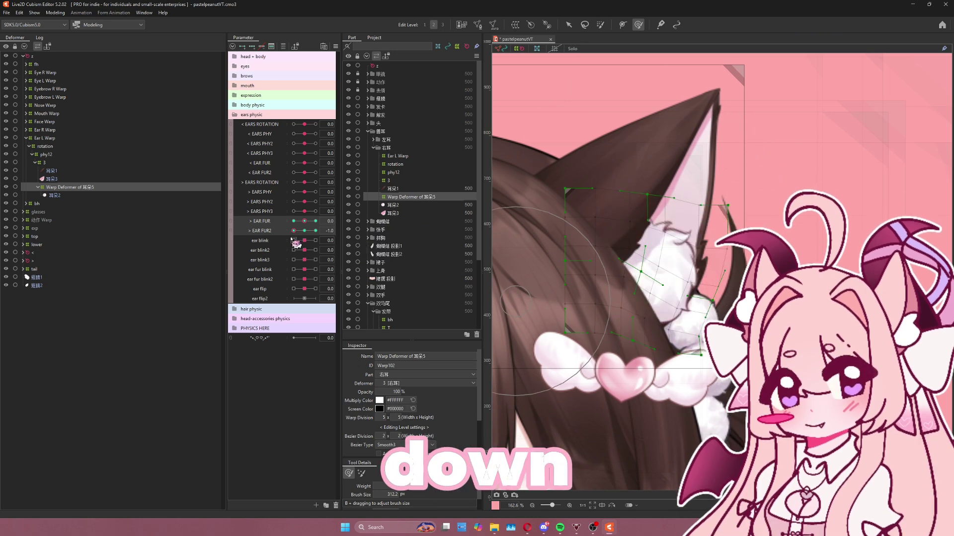
drag(300, 232, 315, 231)
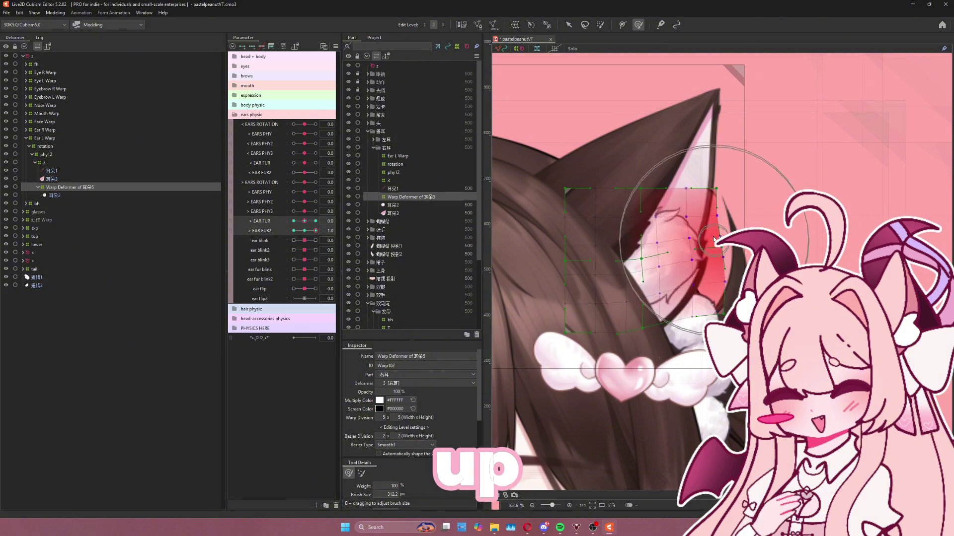
drag(698, 238, 693, 191)
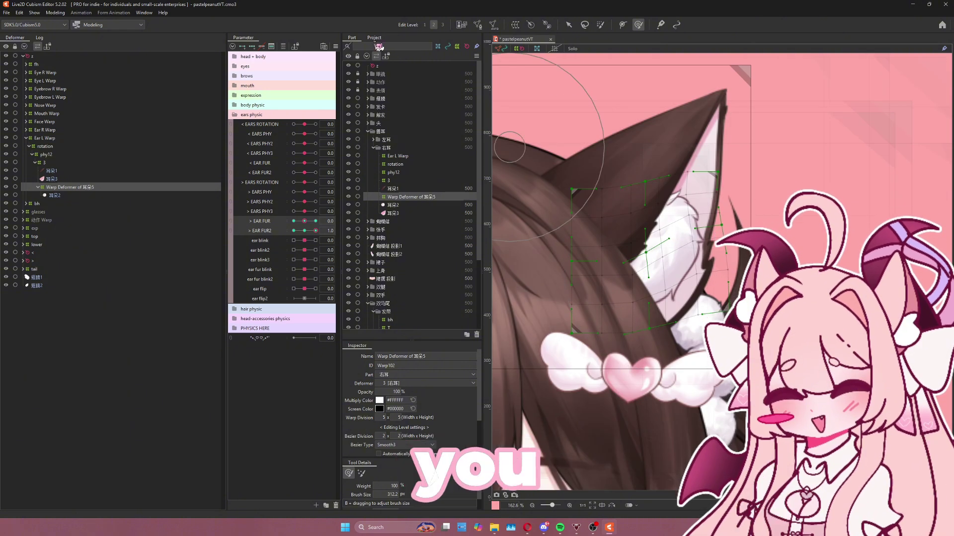
Synthesize all four corners of > EAR FUR and > EAR FUR2 for the fur's deformer and save the model.
click(337, 46)
click(399, 102)
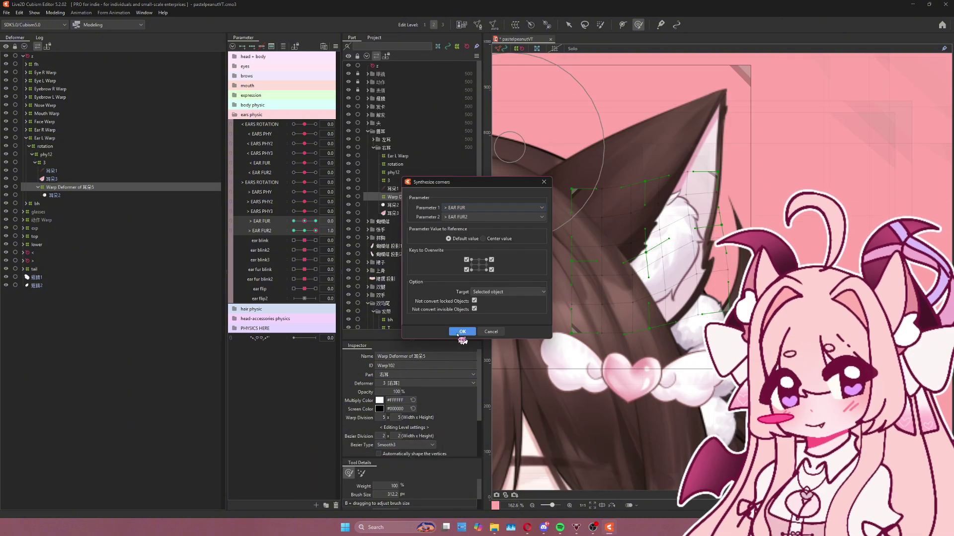
click(460, 332)
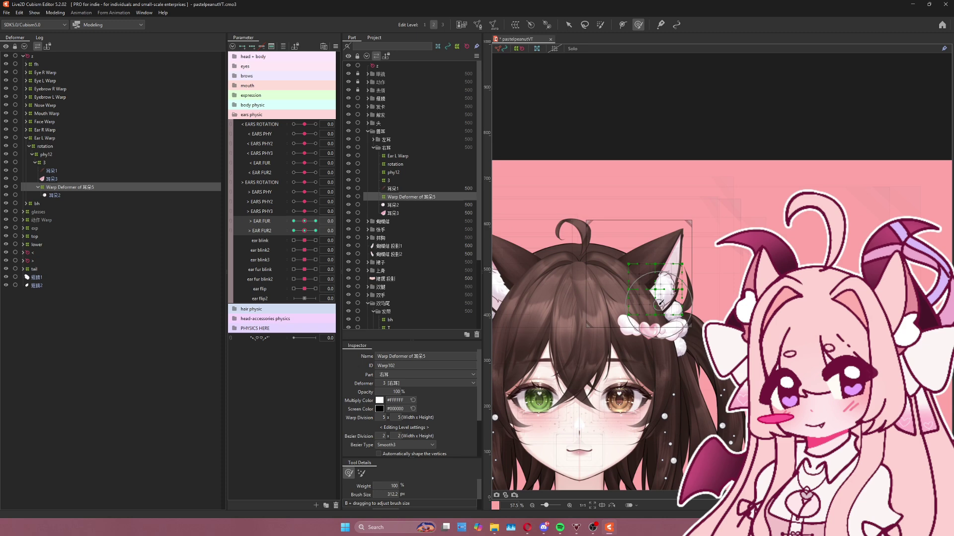
scroll(661, 302, up, 3)
key(ctrl+s)
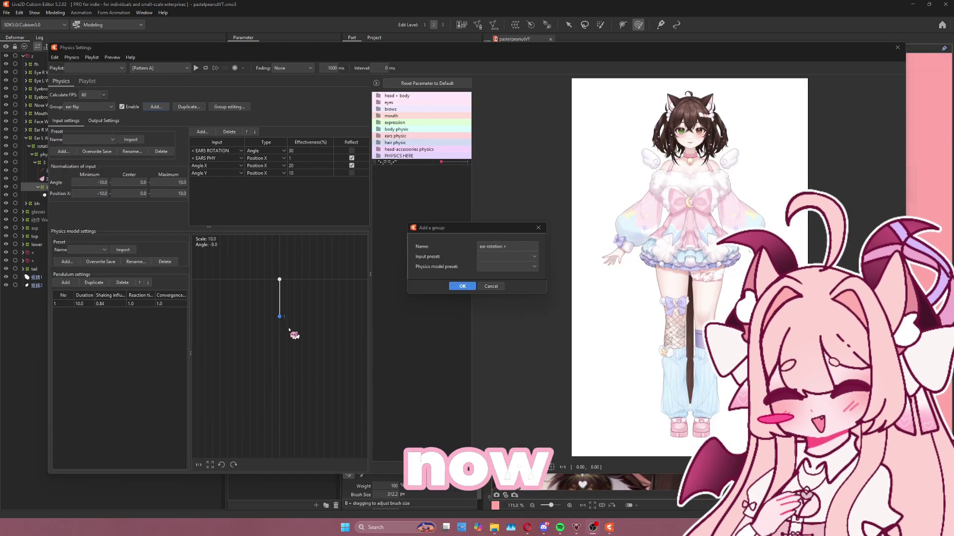
Add a physics group named ear rotation > with the ears rotation input preset and the ear rotation physics model preset.
click(538, 228)
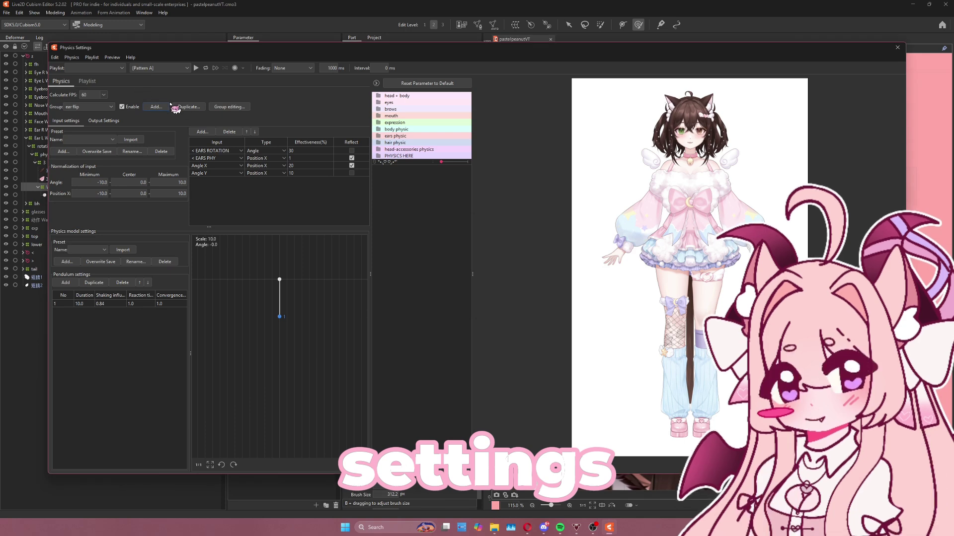
click(158, 106)
text(ear r)
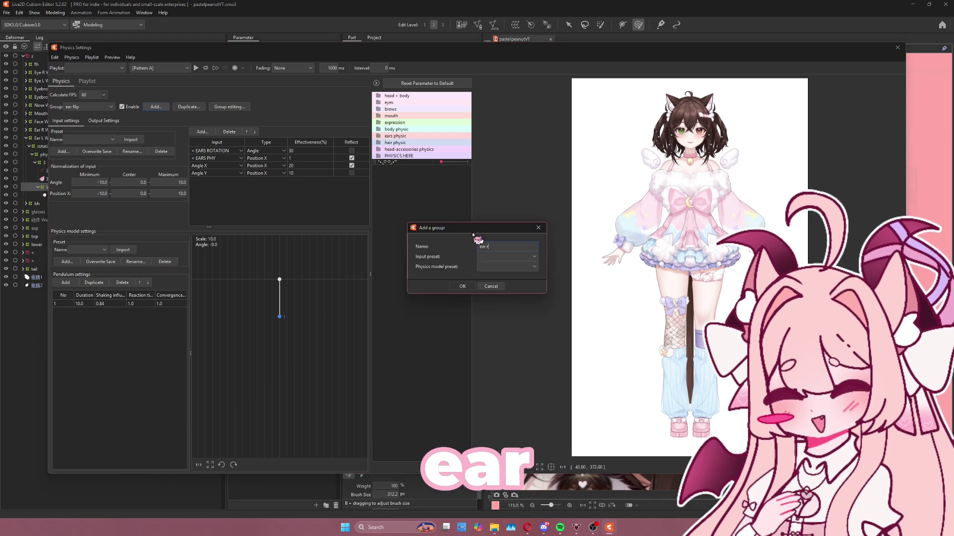
text(otation >)
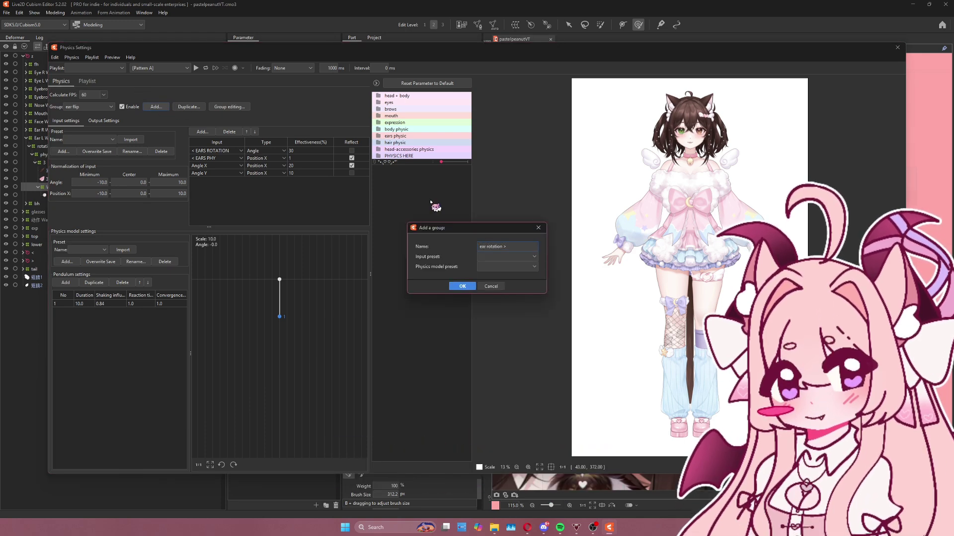
click(534, 257)
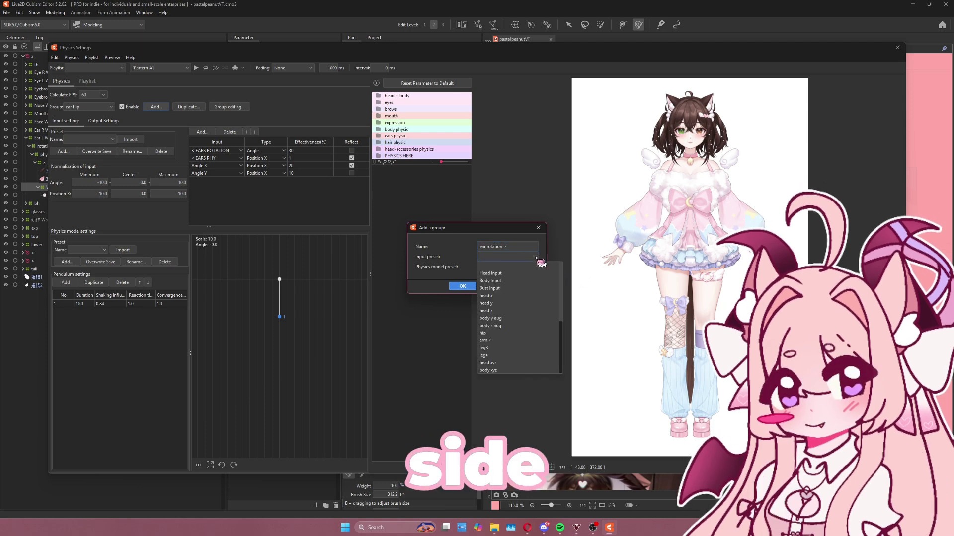
click(492, 303)
click(507, 267)
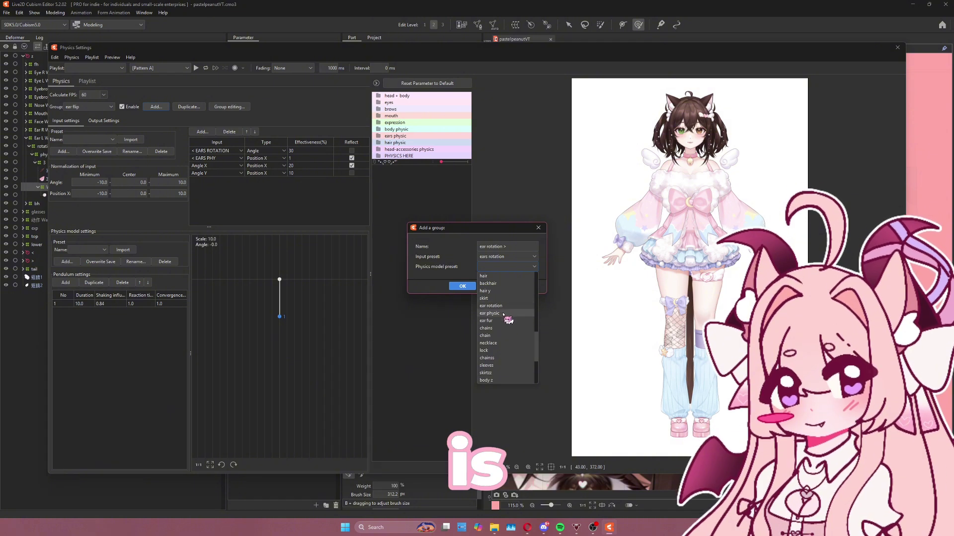
click(491, 313)
click(462, 286)
Expand the brows parameters and add > EARS ROTATION as the output parameter of the ear rotation > physics group.
scroll(706, 148, up, 3)
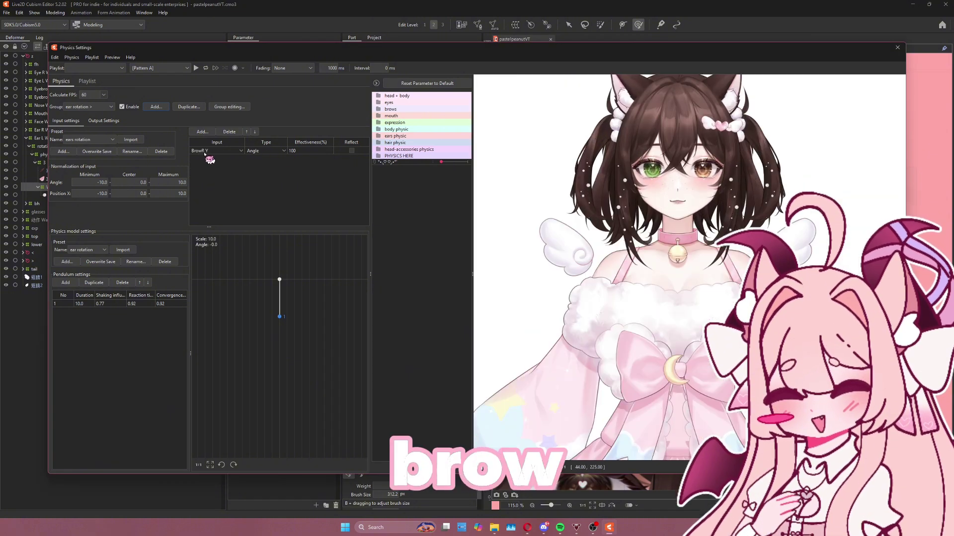
click(383, 110)
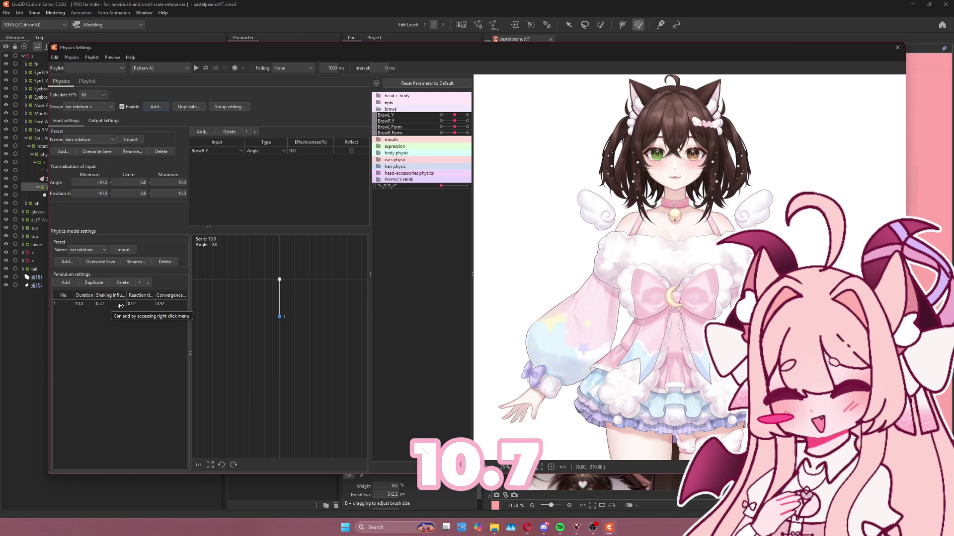
click(98, 122)
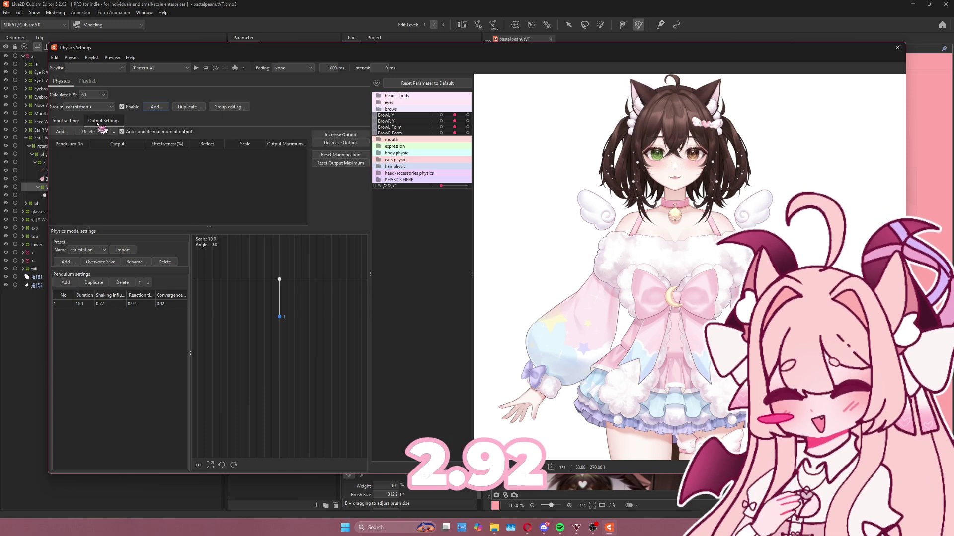
click(62, 131)
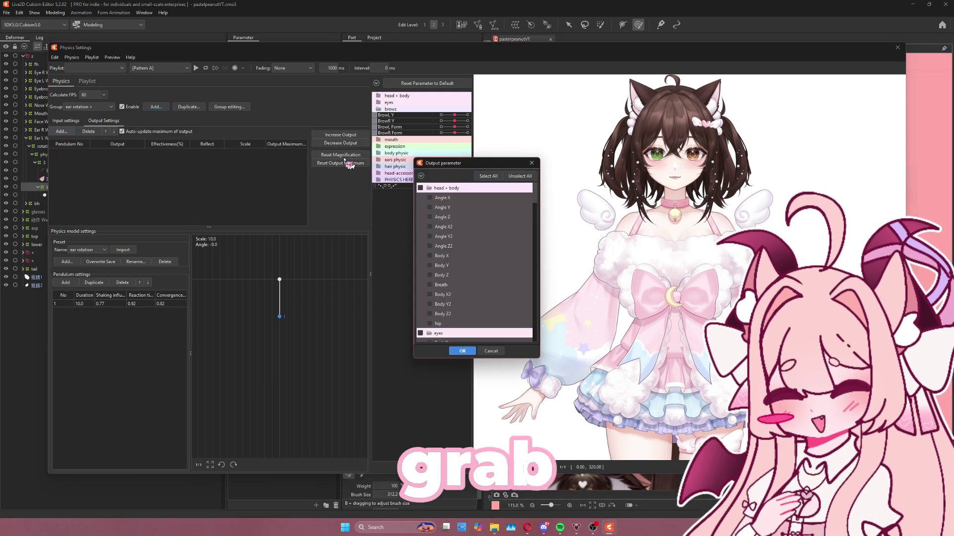
click(422, 177)
click(429, 208)
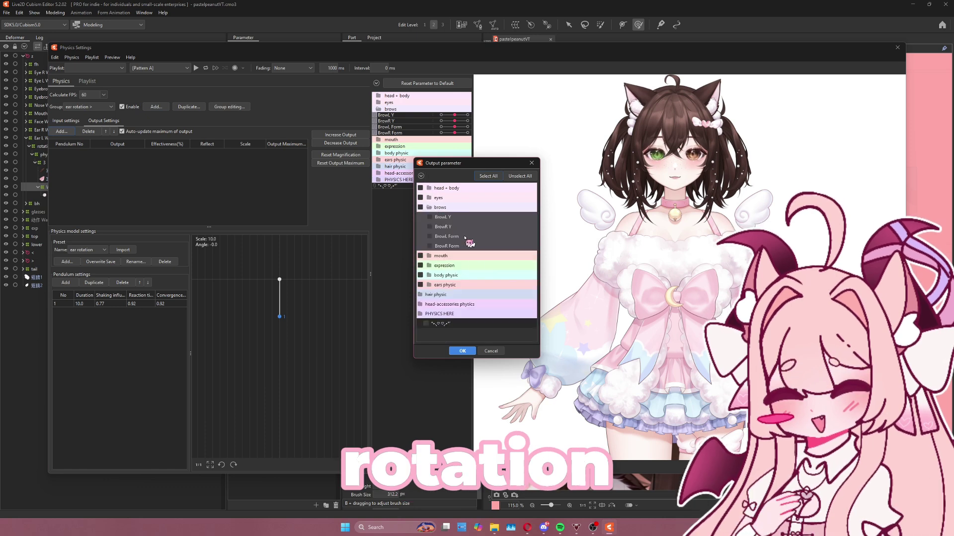
click(429, 207)
click(429, 245)
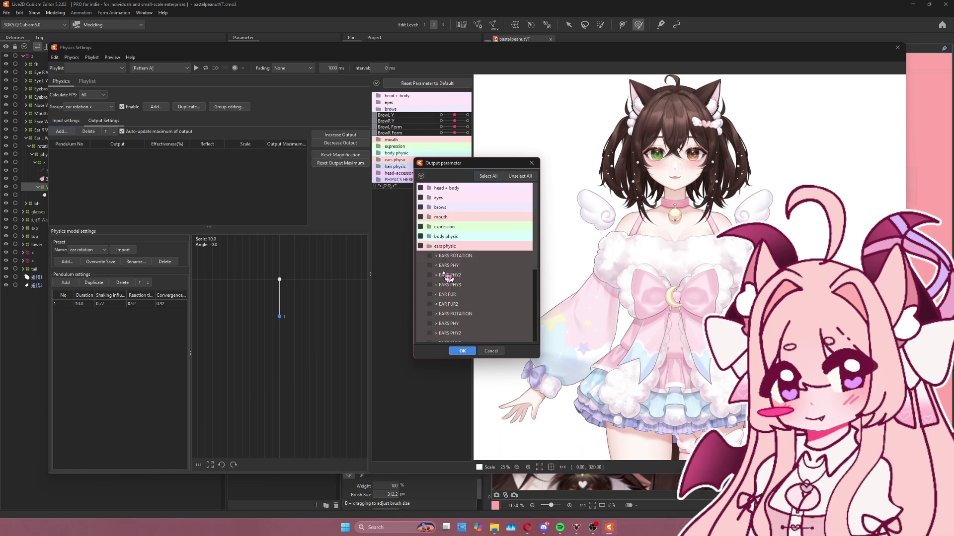
click(462, 351)
Check the cursor tracking types assigned to the four brow parameters and accept the tracking settings.
scroll(755, 102, down, 2)
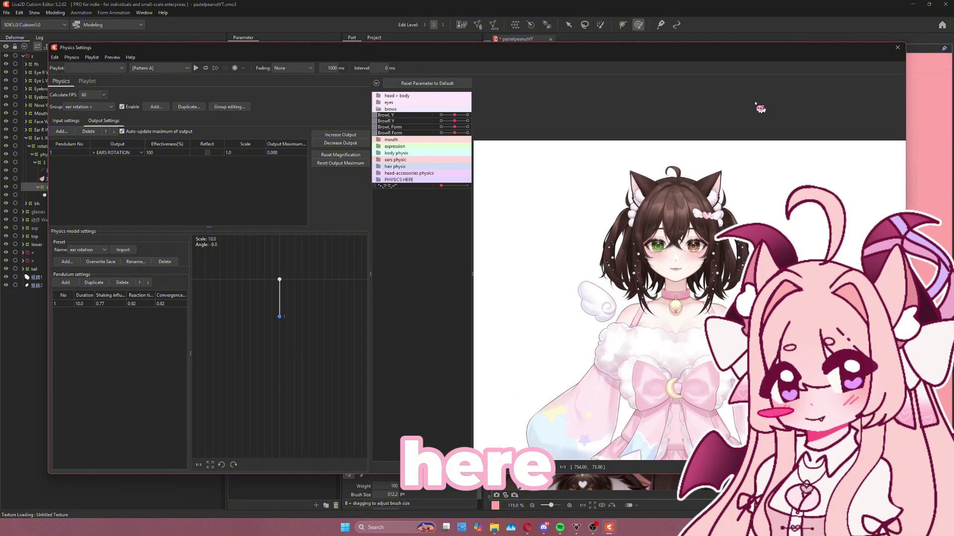
scroll(755, 102, up, 4)
click(111, 57)
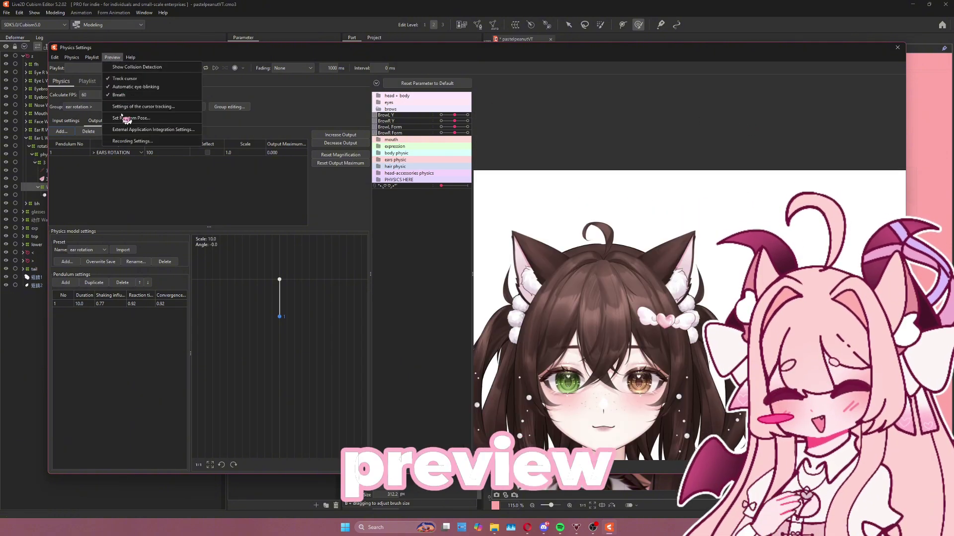
click(129, 106)
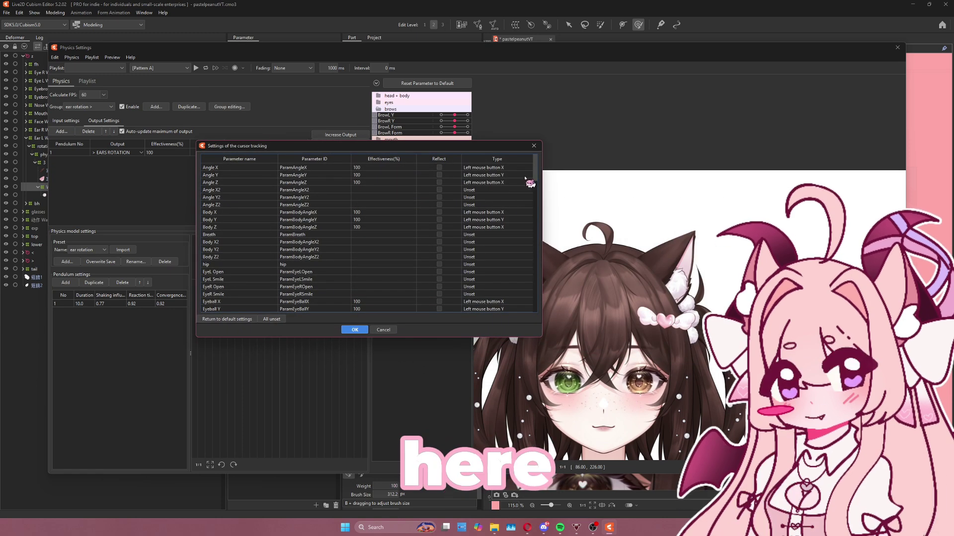
drag(536, 176, 536, 219)
click(214, 226)
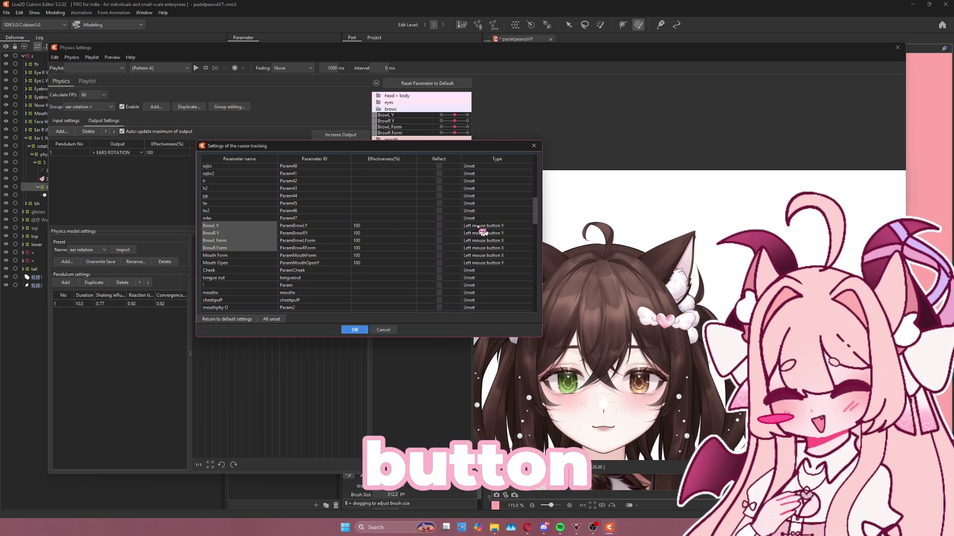
click(366, 330)
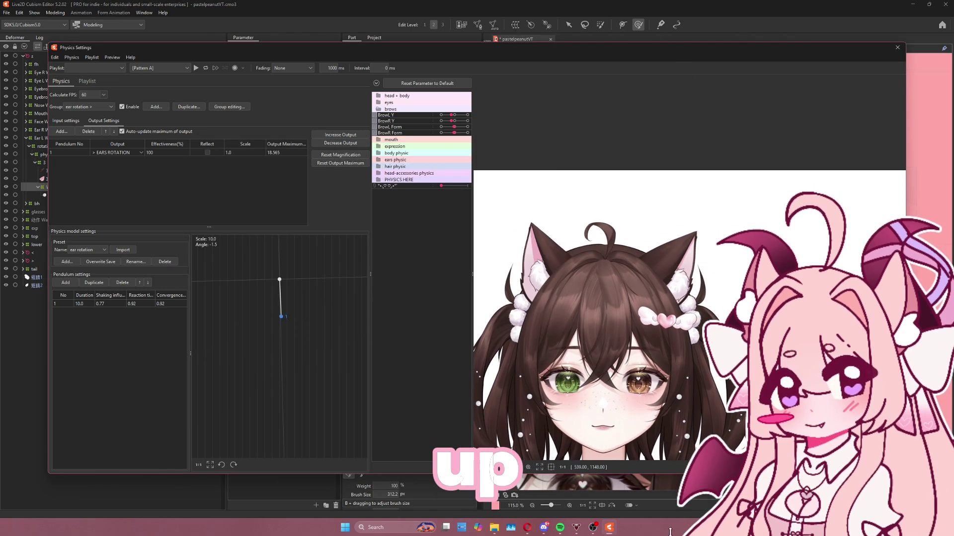
Increase the > EARS ROTATION output magnification to fit the parameter range.
click(350, 135)
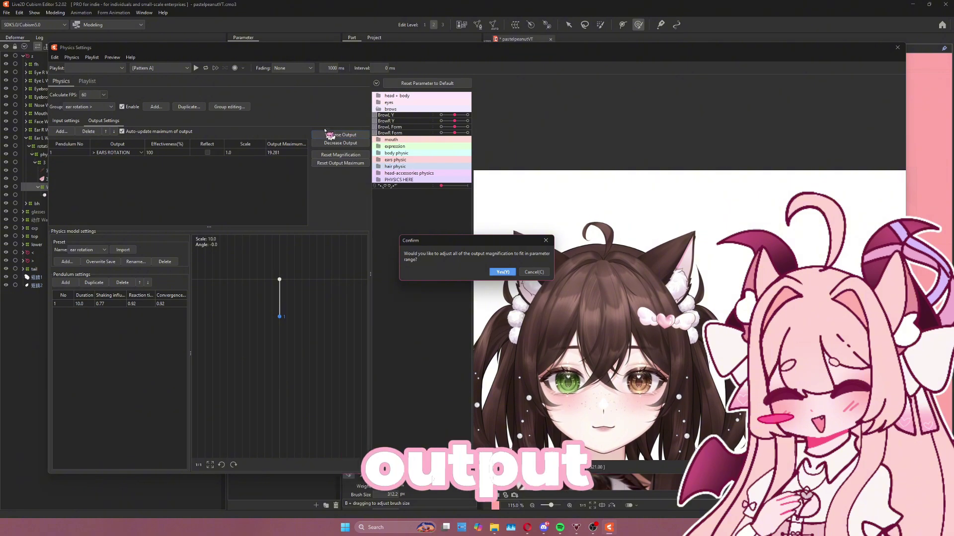
click(501, 272)
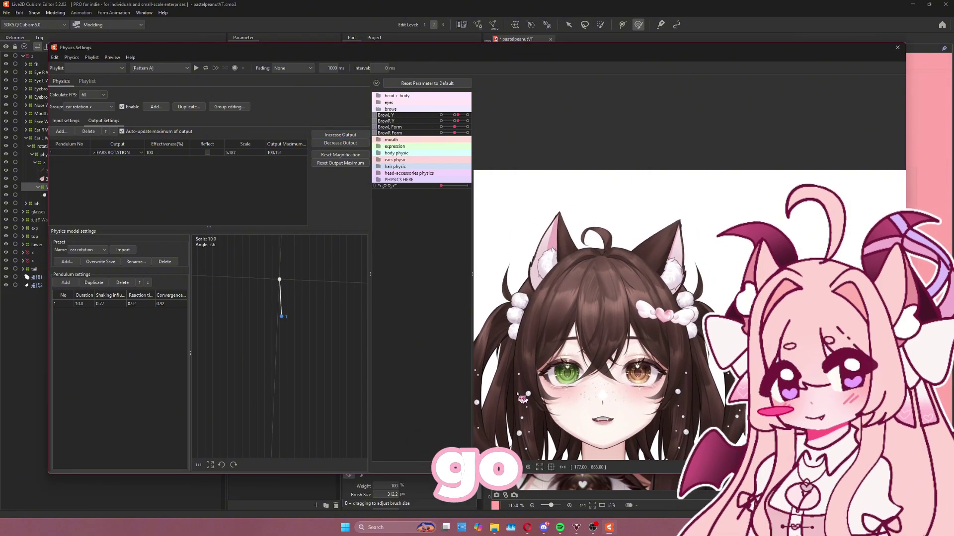
Add a physics group named ear phy > with the ear physic input preset and the ear physic physics model preset.
click(156, 108)
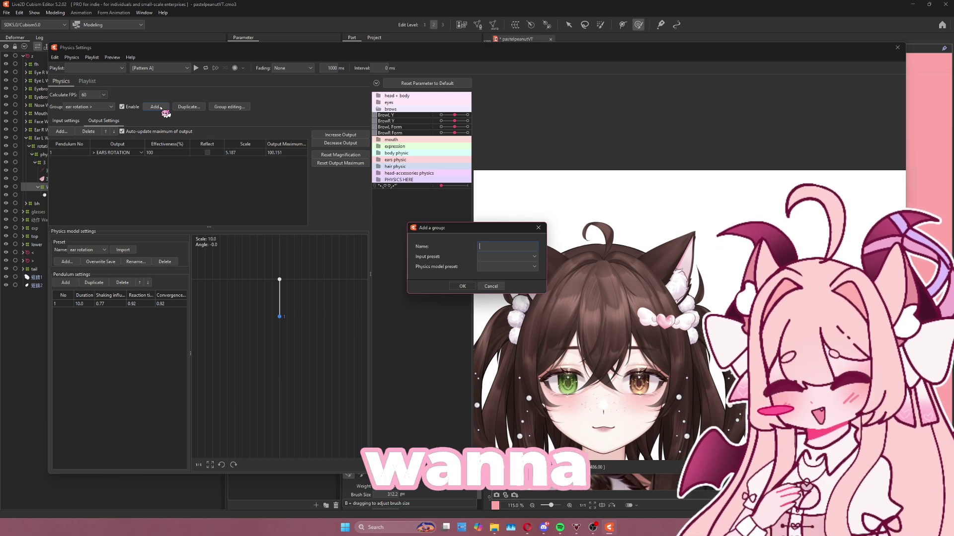
text(ear phy)
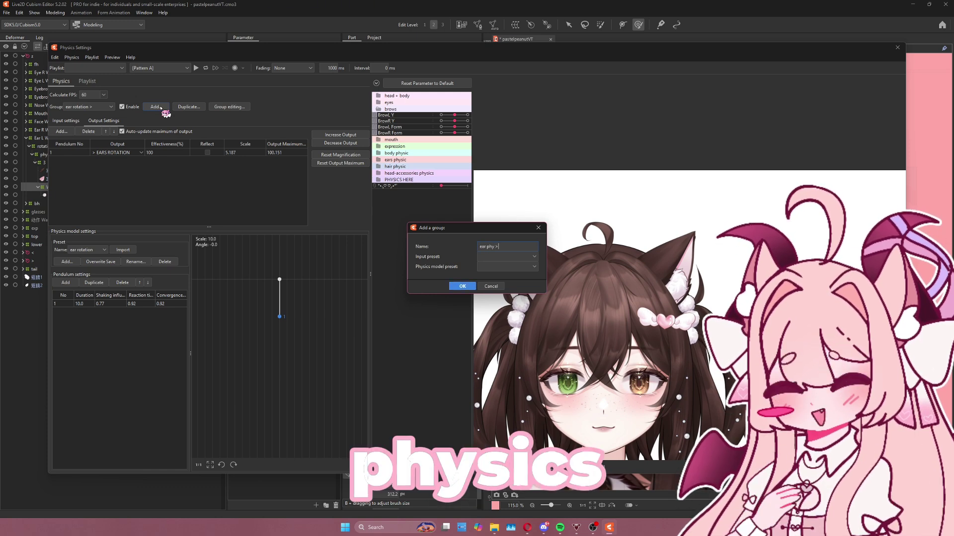
text( >)
click(480, 256)
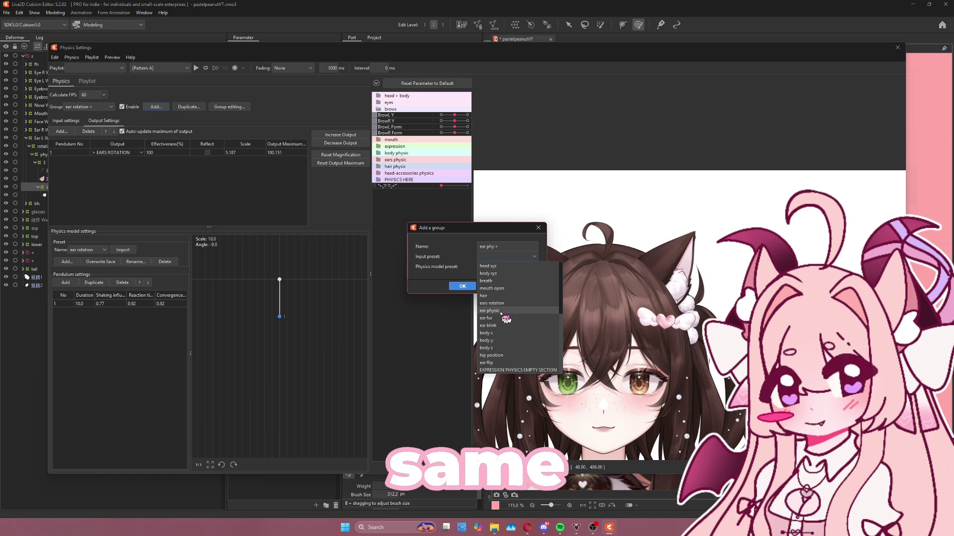
click(511, 311)
click(507, 267)
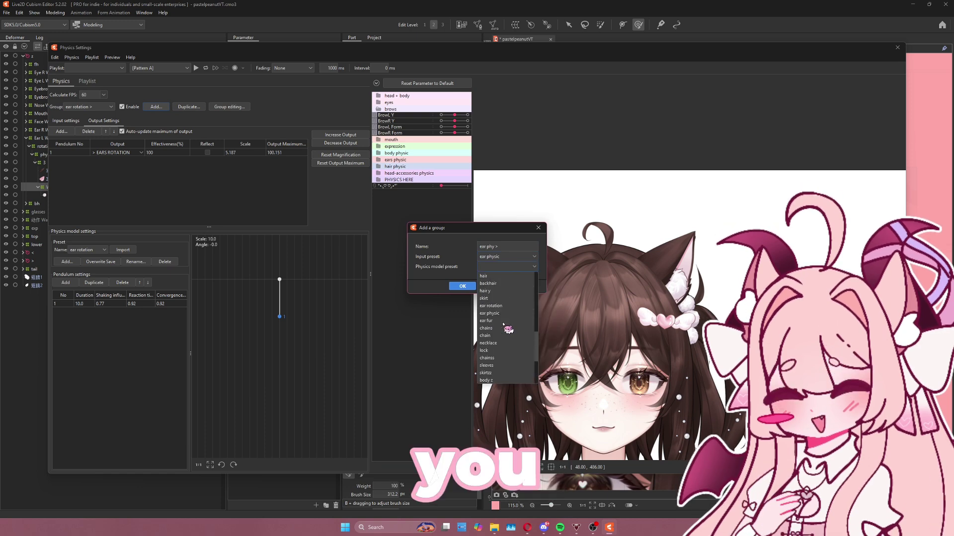
click(498, 313)
click(455, 286)
Replace the first input parameter of the ear phy > group with > EARS ROTATION.
click(66, 121)
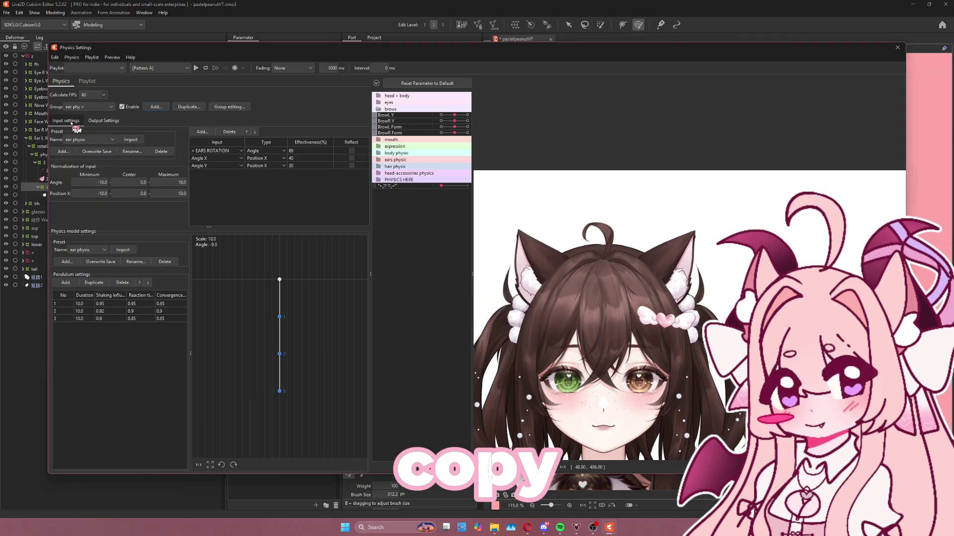
click(206, 158)
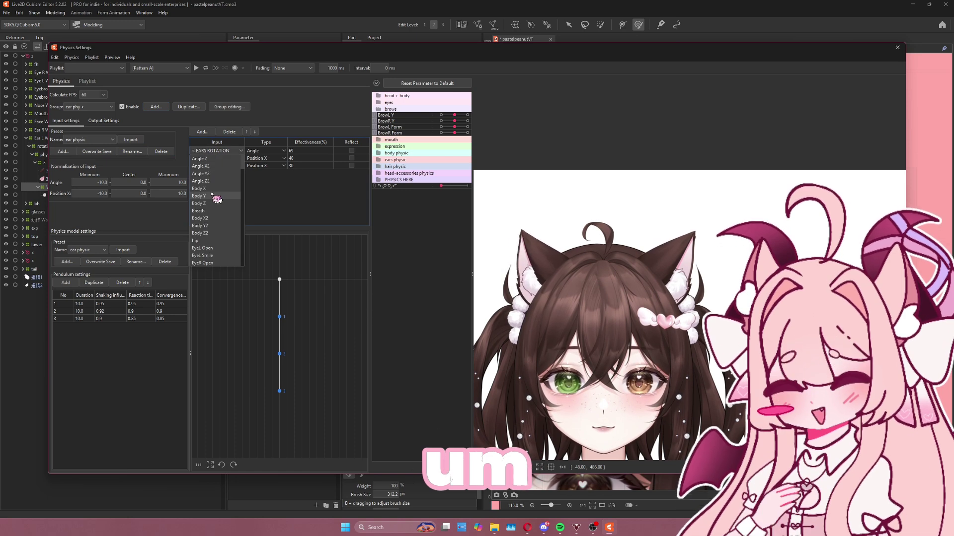
scroll(216, 200, down, 4)
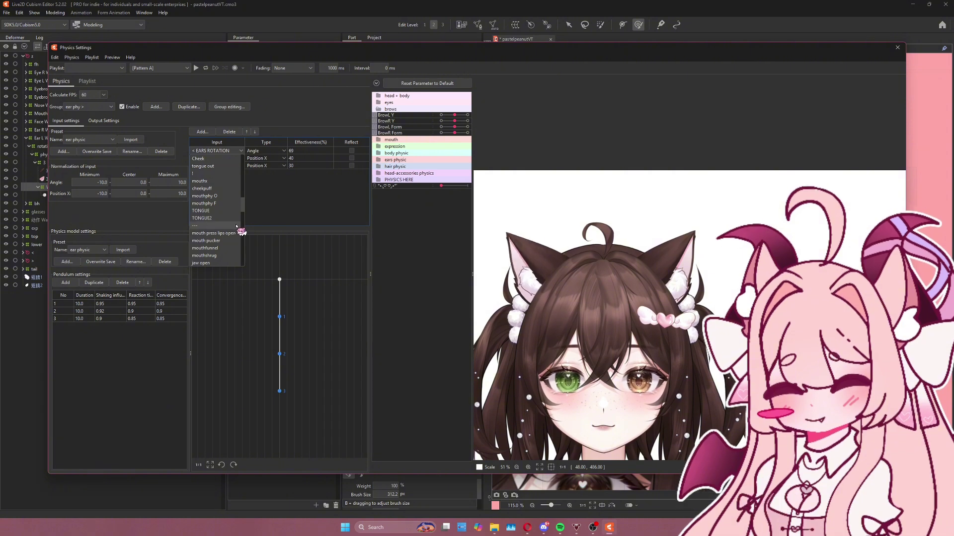
drag(242, 181, 243, 238)
click(245, 244)
click(224, 153)
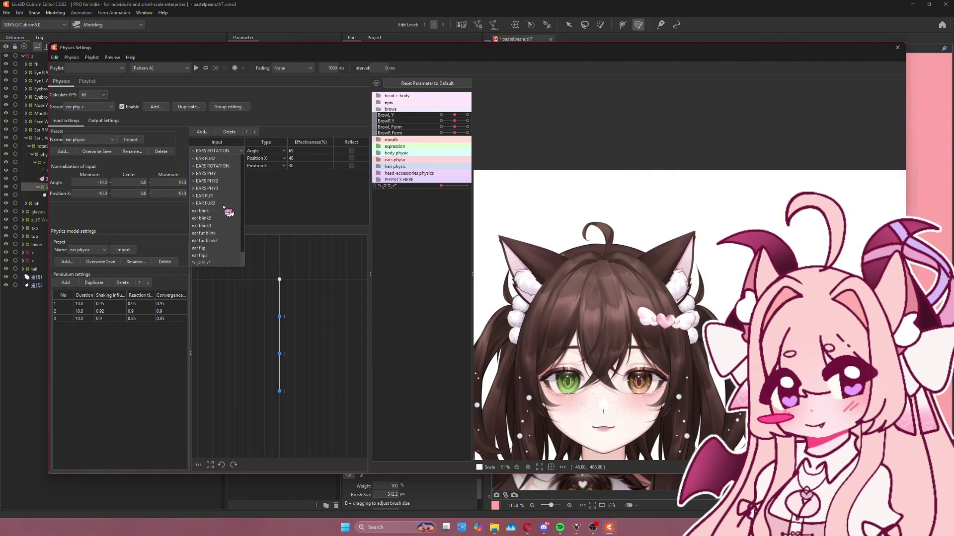
click(223, 167)
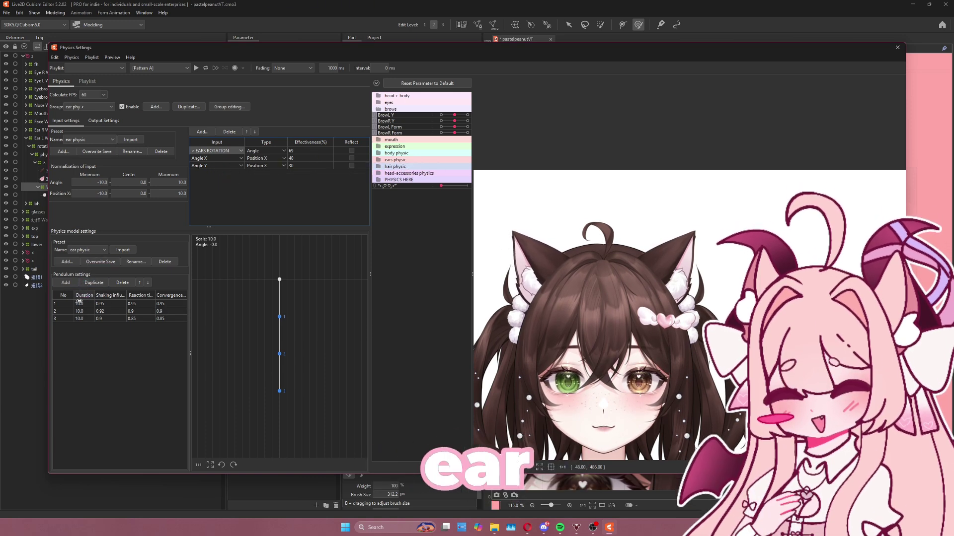
Add > EARS PHY, > EARS PHY2 and > EARS PHY3 as output parameters of the ear phy > group.
click(112, 120)
click(68, 132)
click(420, 176)
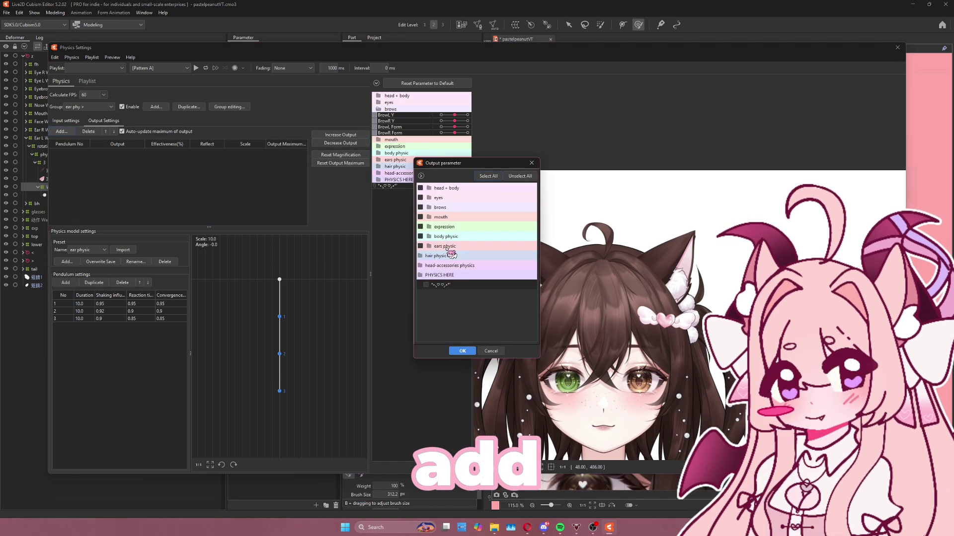
click(436, 246)
scroll(437, 248, down, 1)
scroll(439, 273, down, 1)
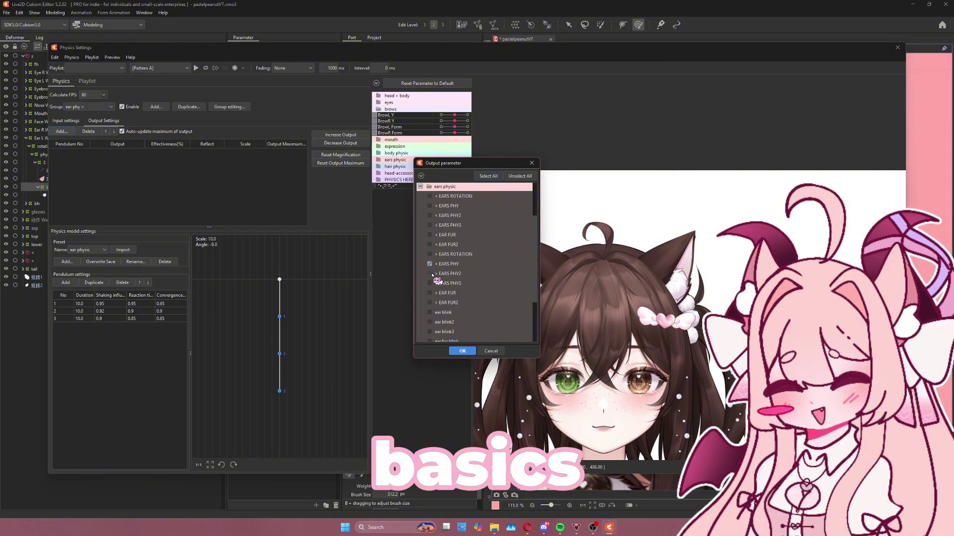
click(430, 274)
click(430, 284)
click(462, 350)
Adjust the scale of the three > EARS PHY outputs to a maximum of about 100, testing it by moving the model.
drag(616, 206, 483, 190)
click(341, 135)
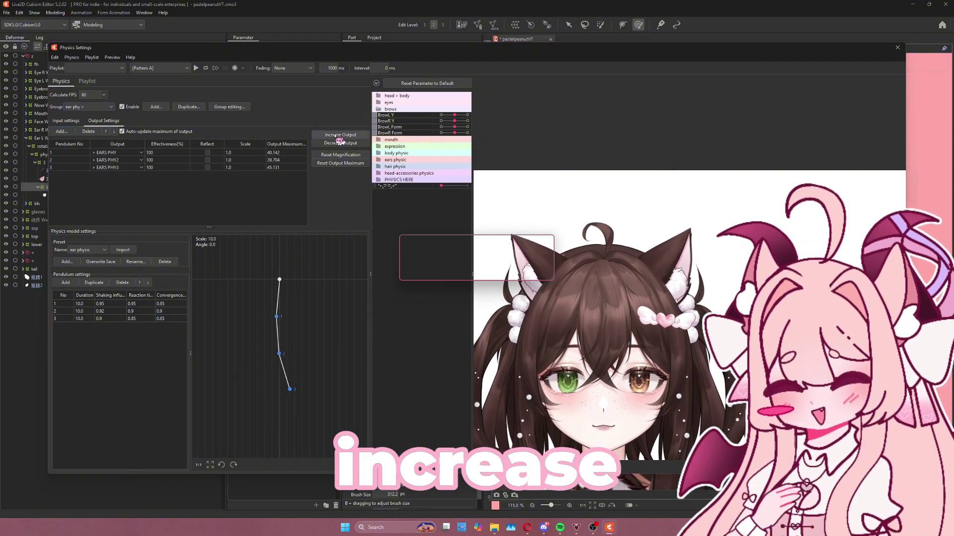
scroll(616, 325, down, 2)
drag(616, 325, 481, 394)
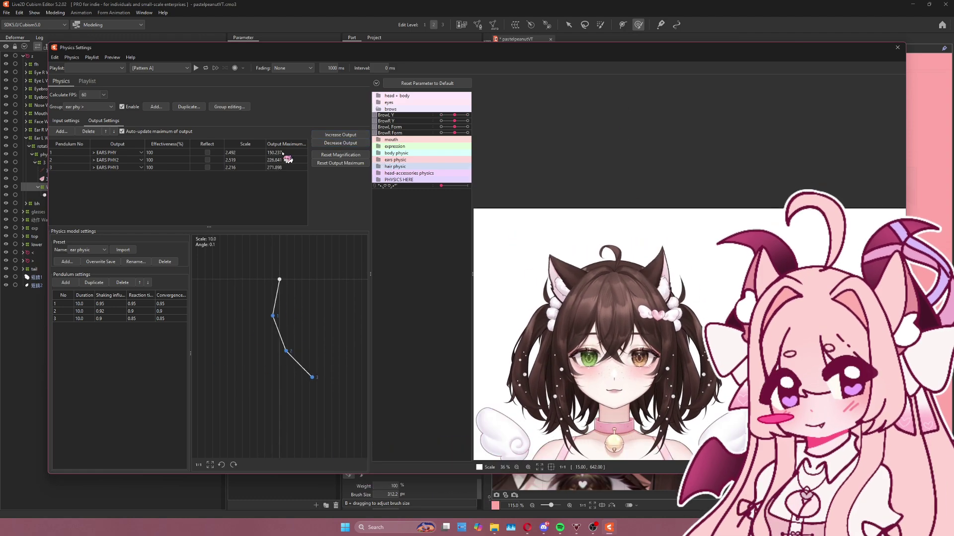
click(339, 154)
click(503, 272)
drag(546, 203, 627, 65)
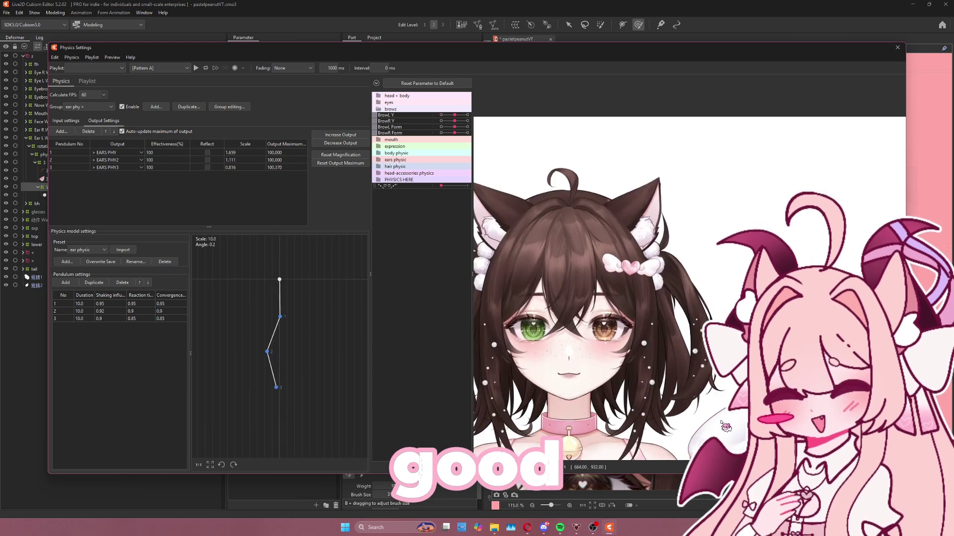
Add a physics group named ear fur with the ear fur input preset and the ear fur physics model preset.
click(155, 107)
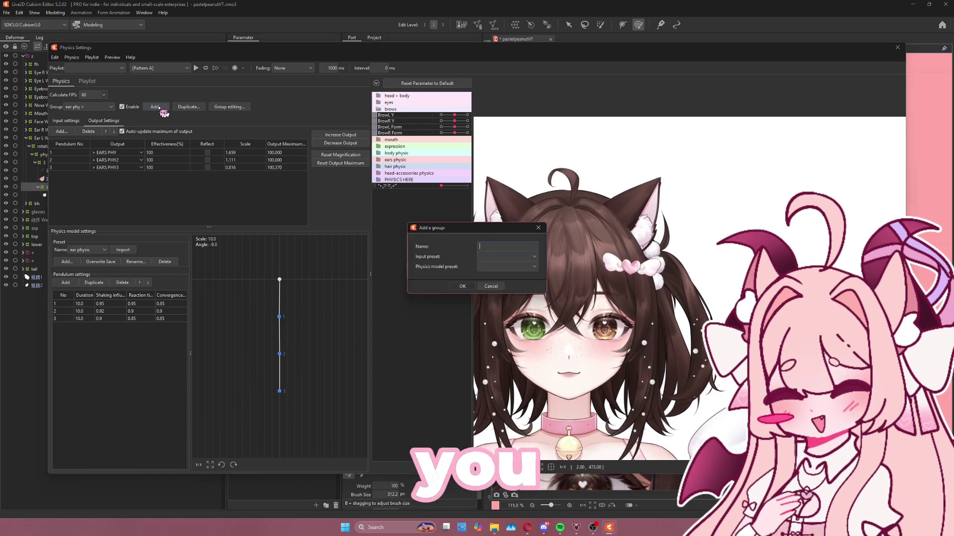
text(ear fur)
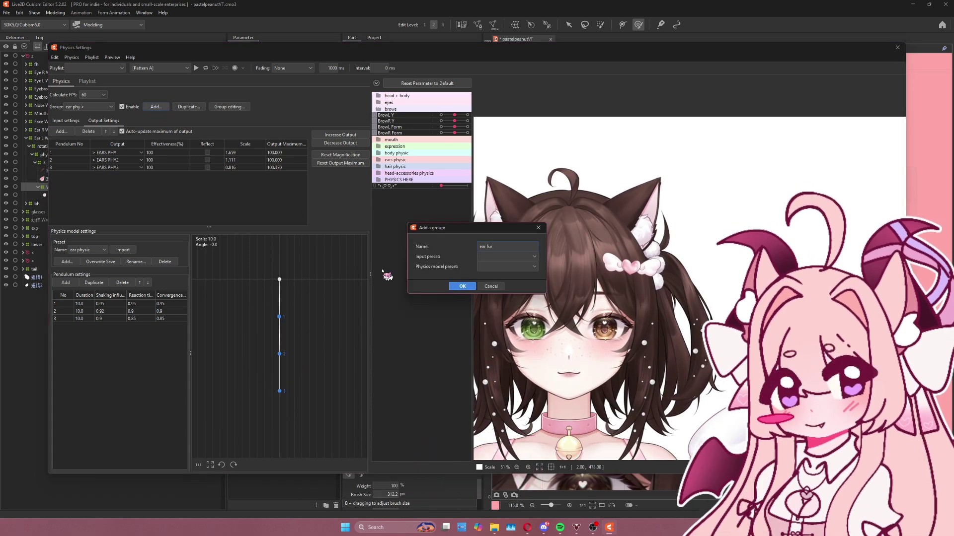
click(505, 257)
click(499, 318)
click(507, 267)
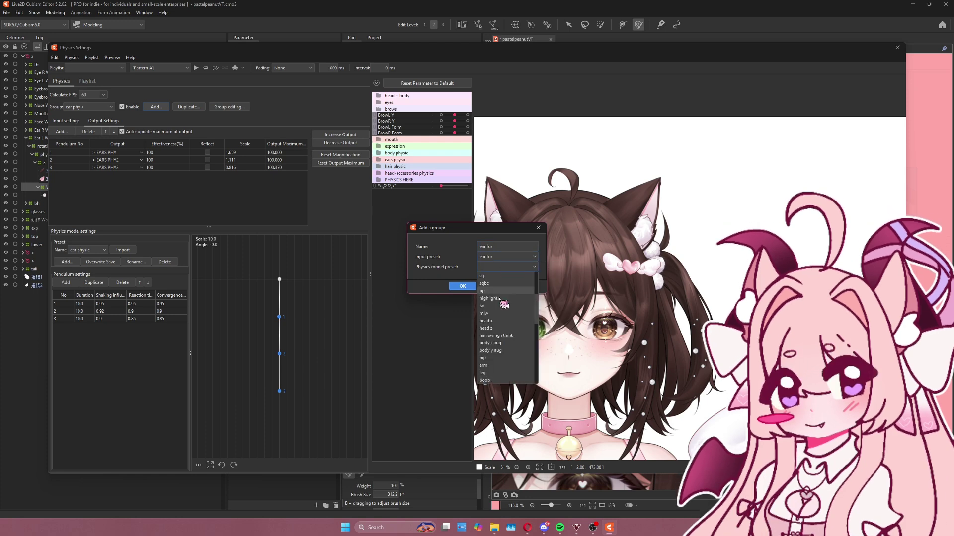
click(487, 321)
click(462, 287)
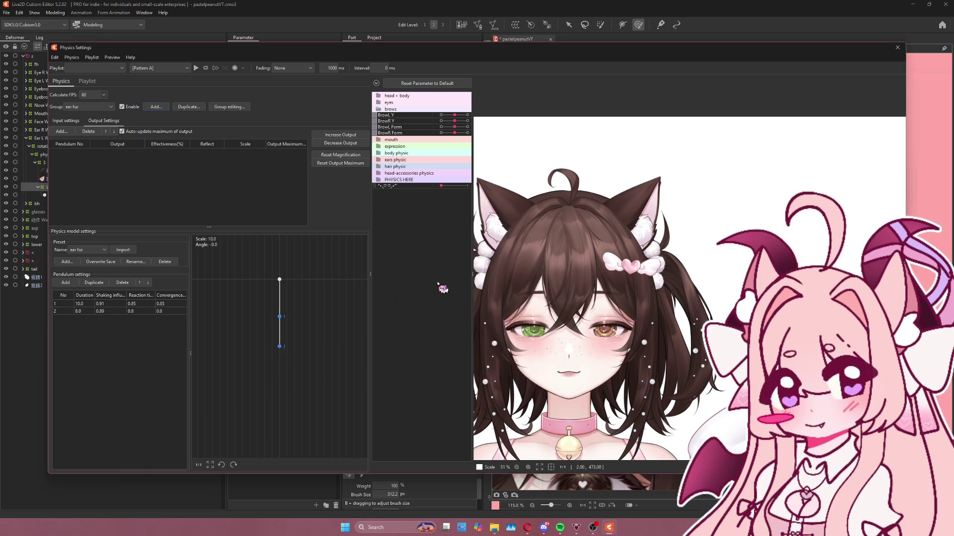
Replace the input parameter of the ear fur group with > EARS PHY.
click(56, 120)
click(217, 150)
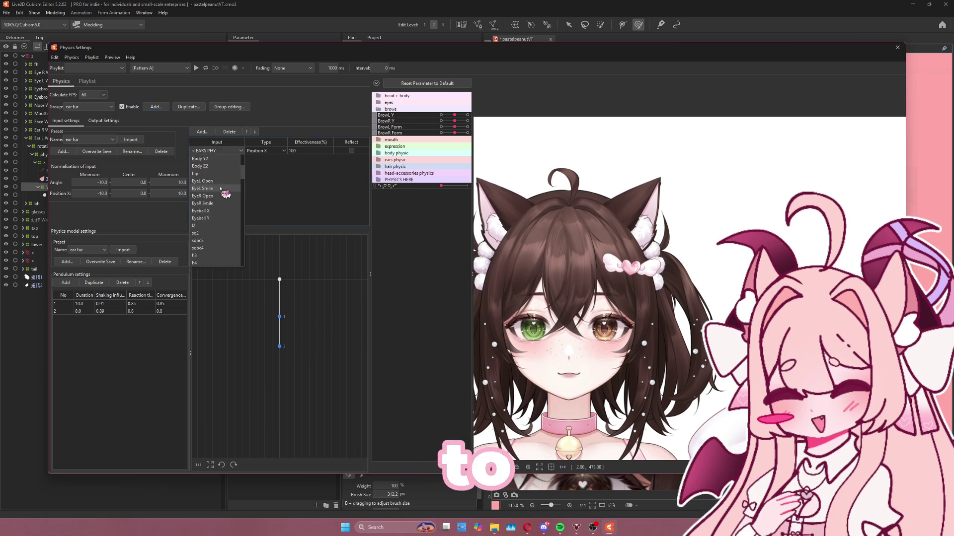
scroll(220, 195, down, 4)
scroll(227, 213, down, 6)
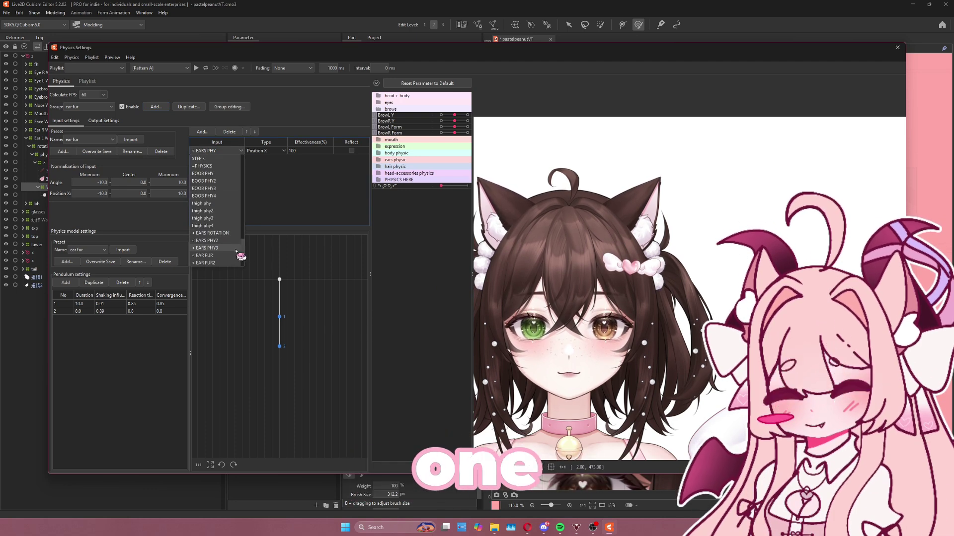
scroll(241, 251, down, 1)
click(231, 255)
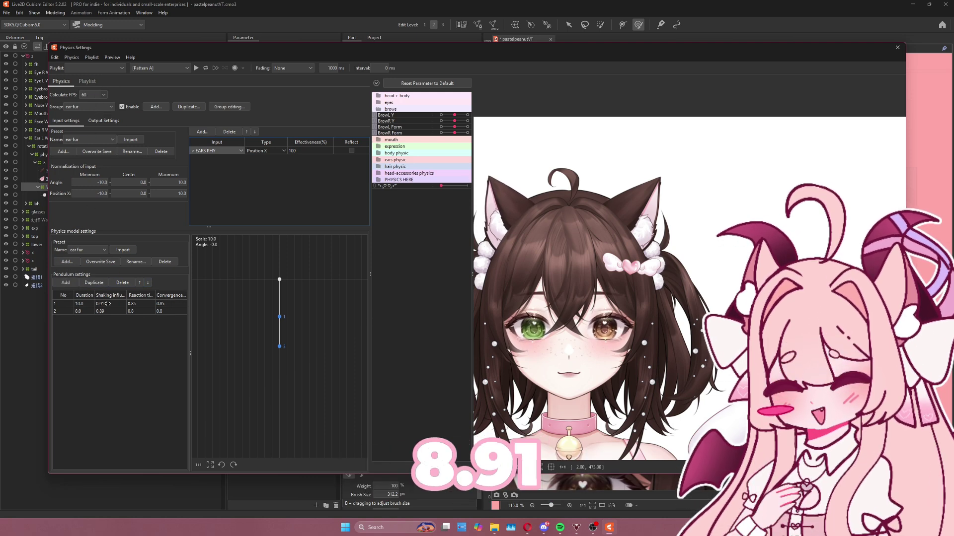
Add > EAR FUR and > EAR FUR2 as output parameters of the ear fur physics group.
click(103, 121)
click(62, 132)
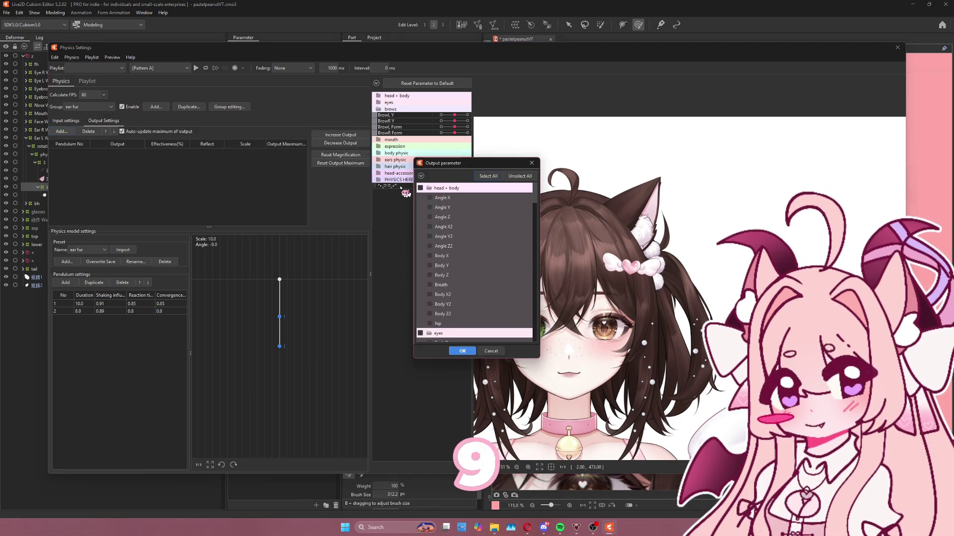
click(420, 176)
click(436, 247)
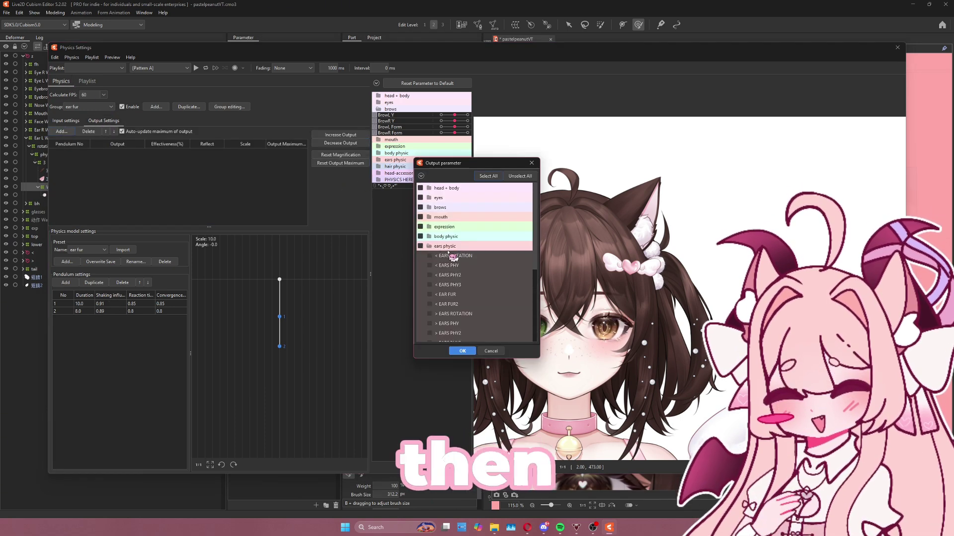
scroll(440, 264, down, 3)
click(467, 351)
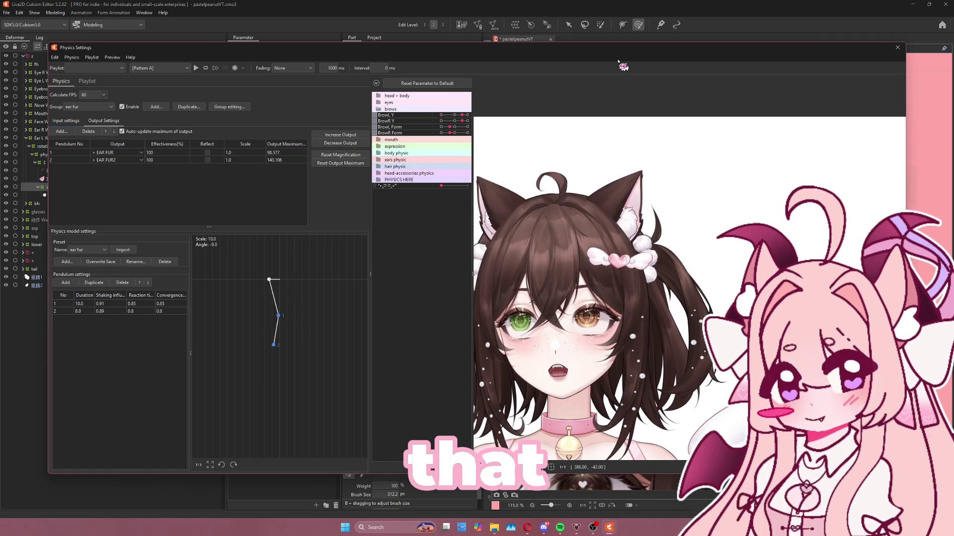
Decrease the ear fur outputs to a maximum of about 100, enable Reflect on > EAR FUR, and close the physics settings.
scroll(646, 239, up, 5)
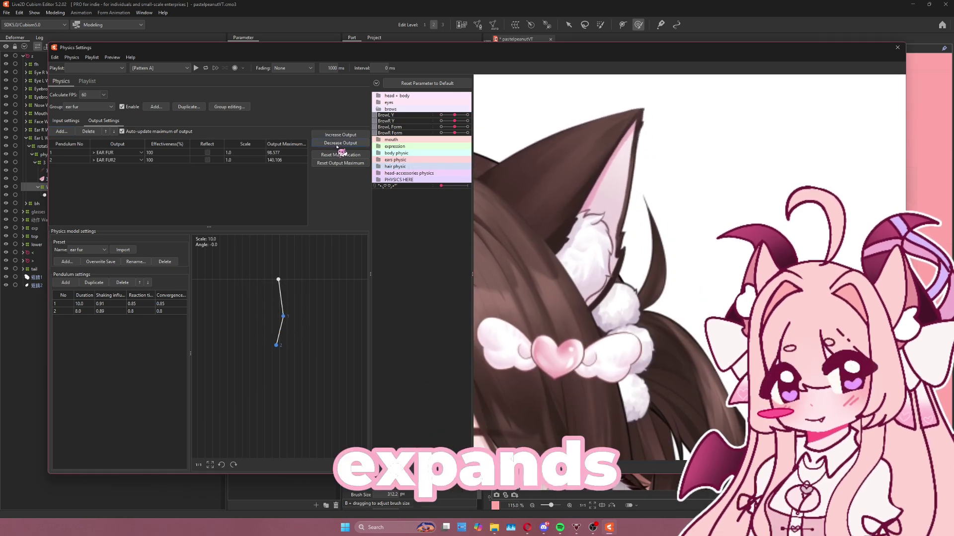
click(340, 163)
click(499, 271)
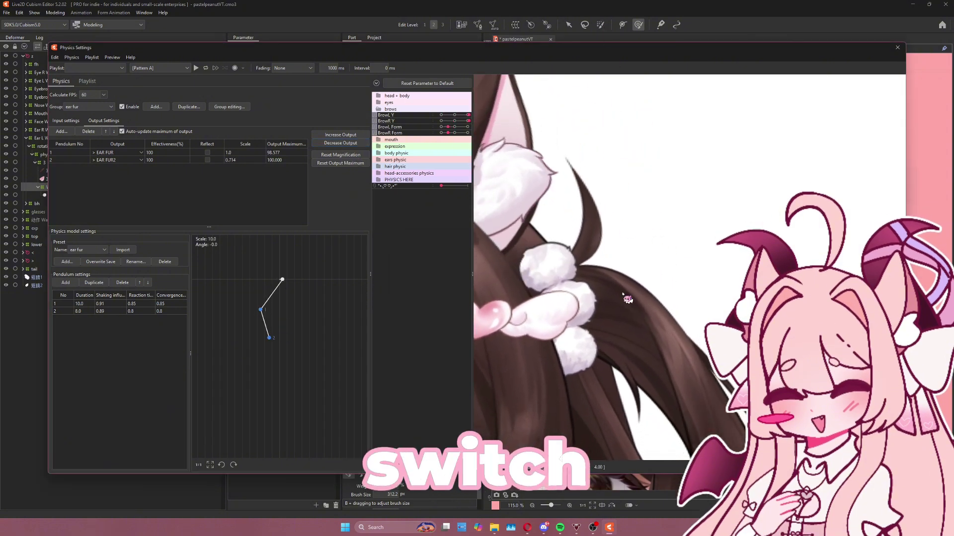
click(207, 153)
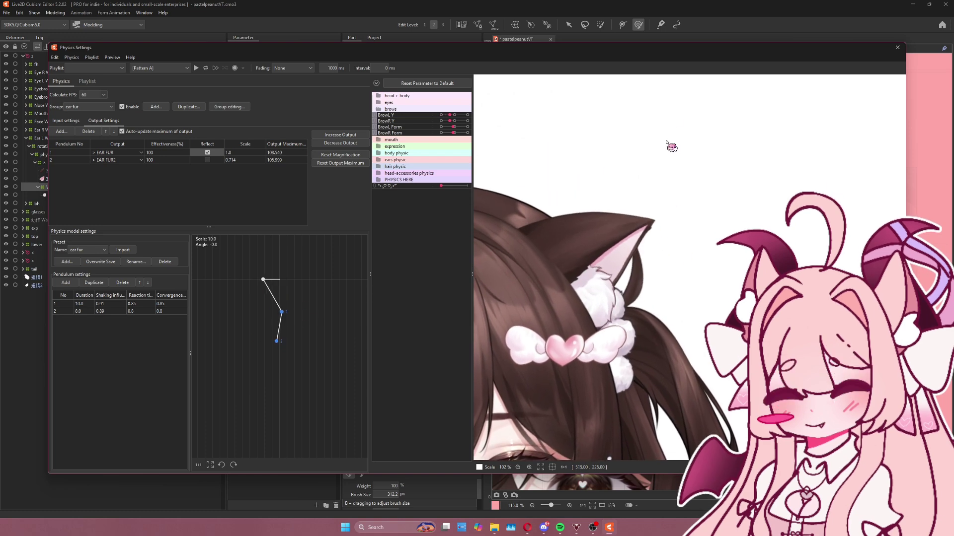
click(897, 48)
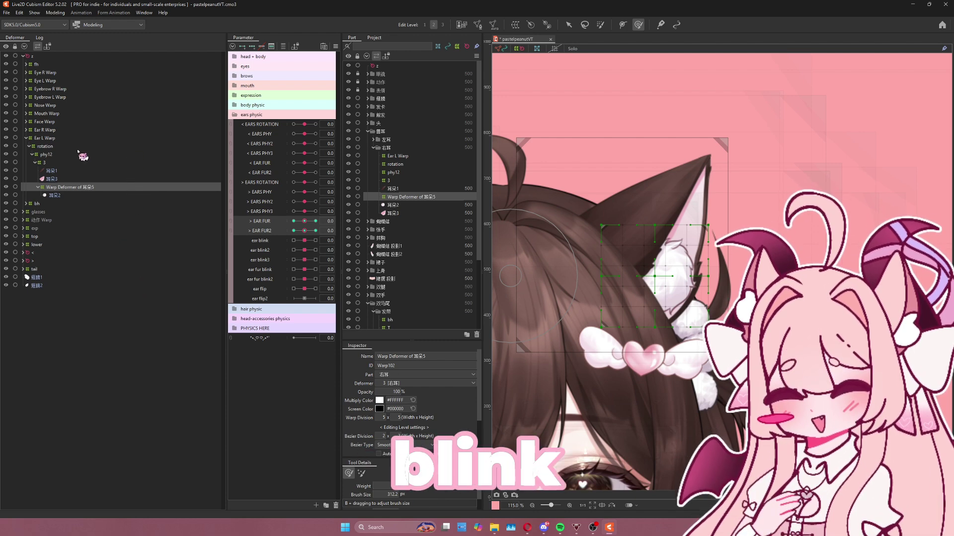
Create a 5 × 5 warp deformer named blink as the parent of the phy12 deformer.
click(47, 154)
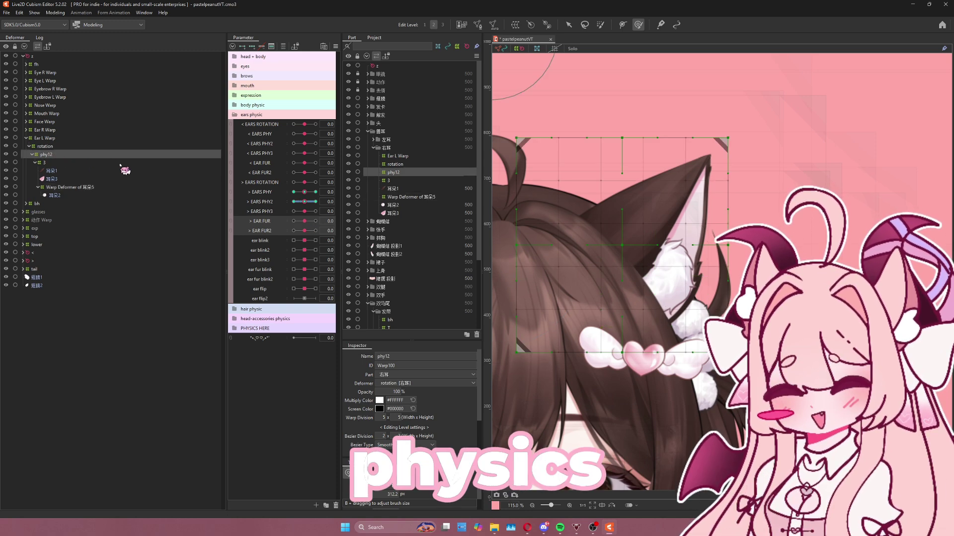
key(ctrl+d)
click(562, 187)
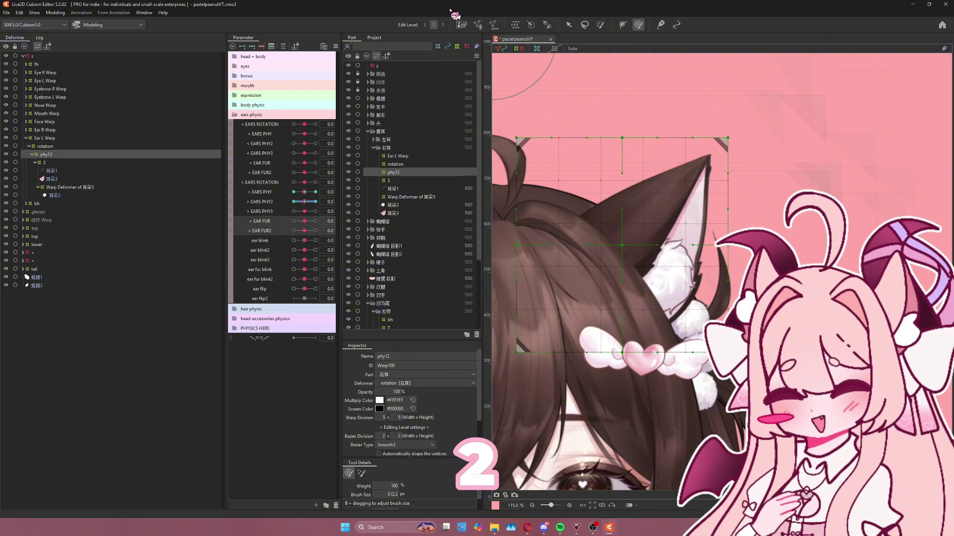
click(516, 26)
triple_click(478, 219)
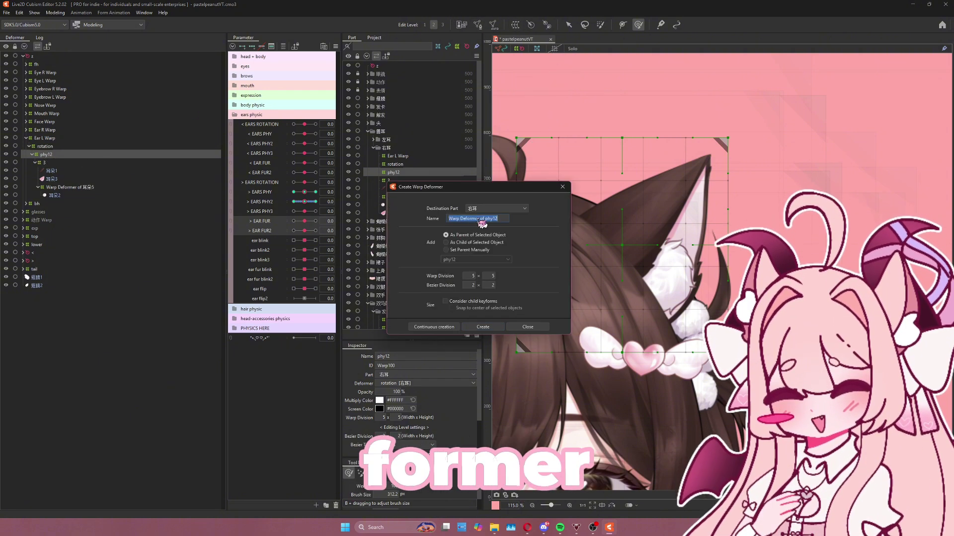
text(blink)
click(501, 324)
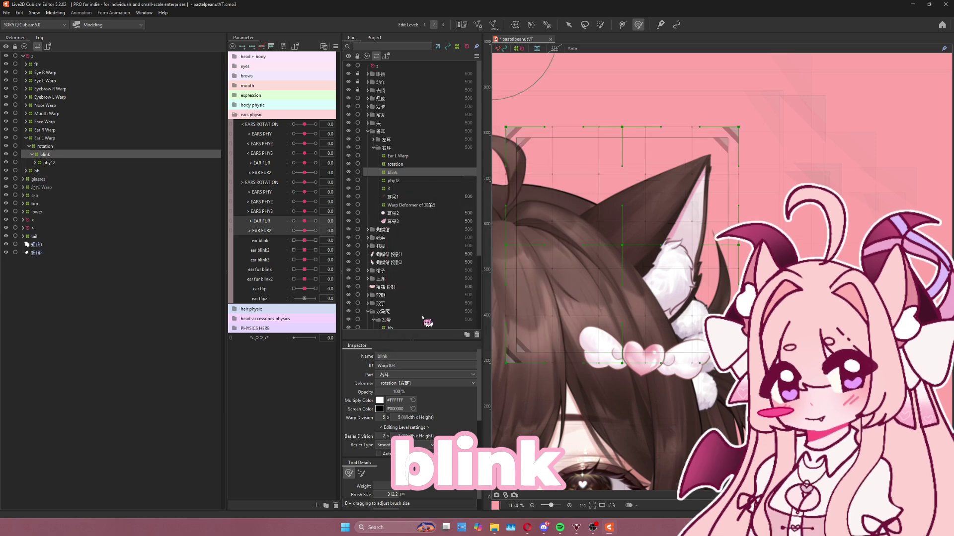
right_click(263, 244)
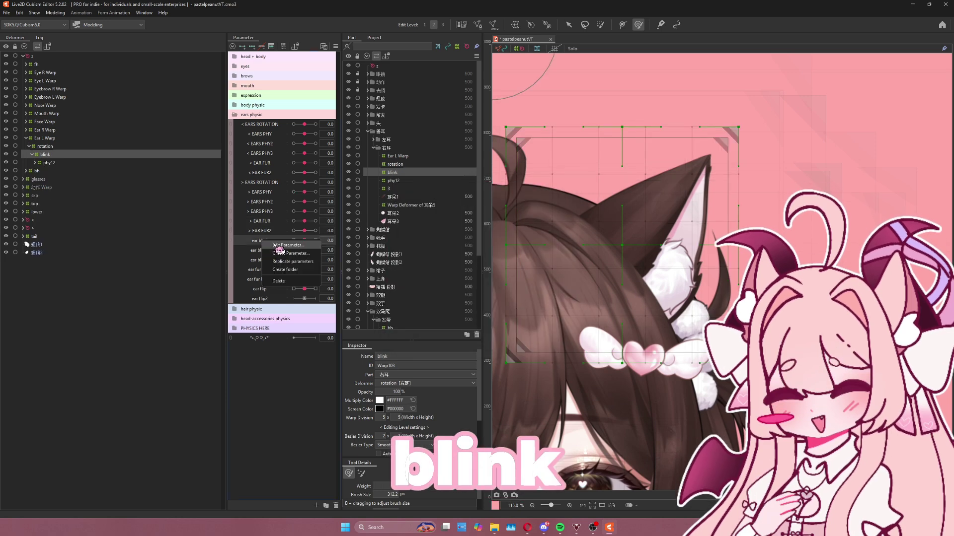
click(283, 247)
click(491, 304)
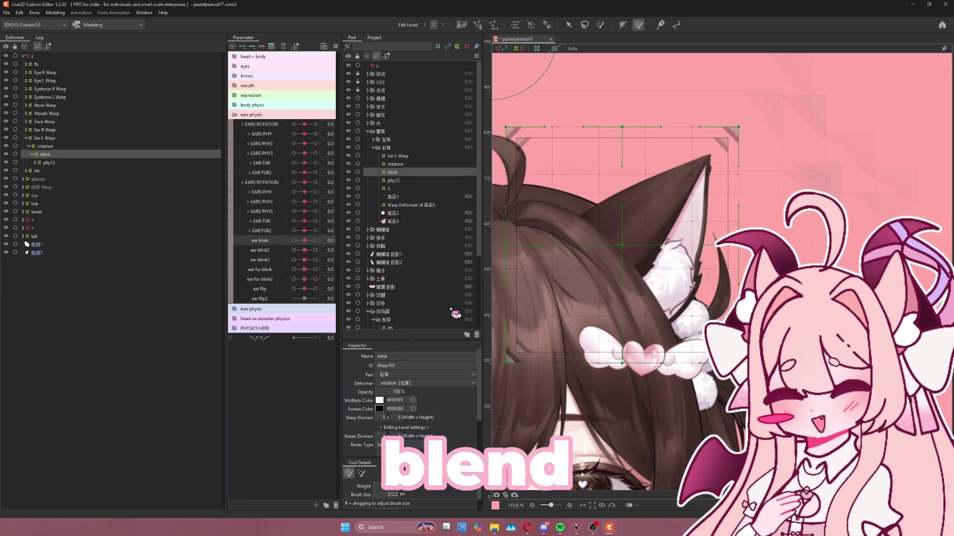
Try out a blend-shape parameter named ear blink at its maximum value and delete it again.
key(ctrl+k)
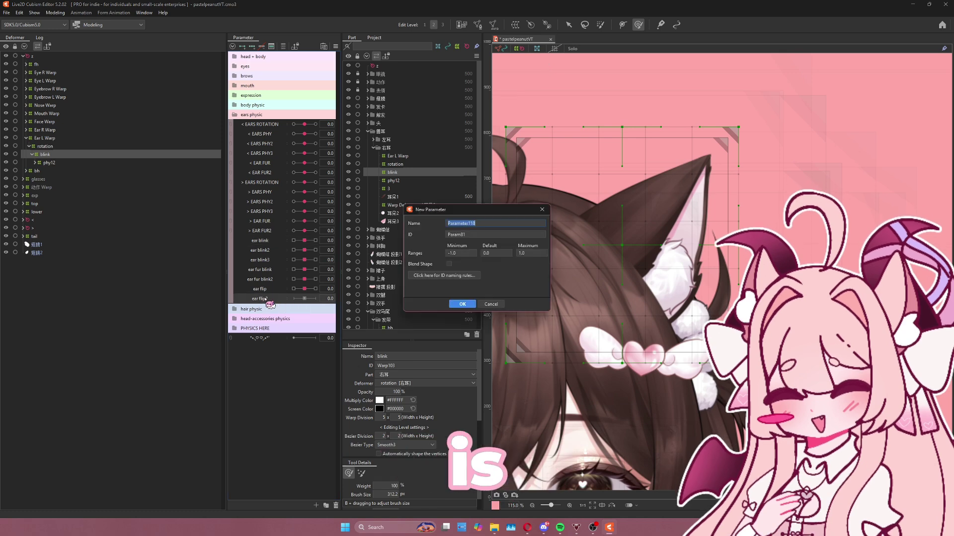
text(ear  blink)
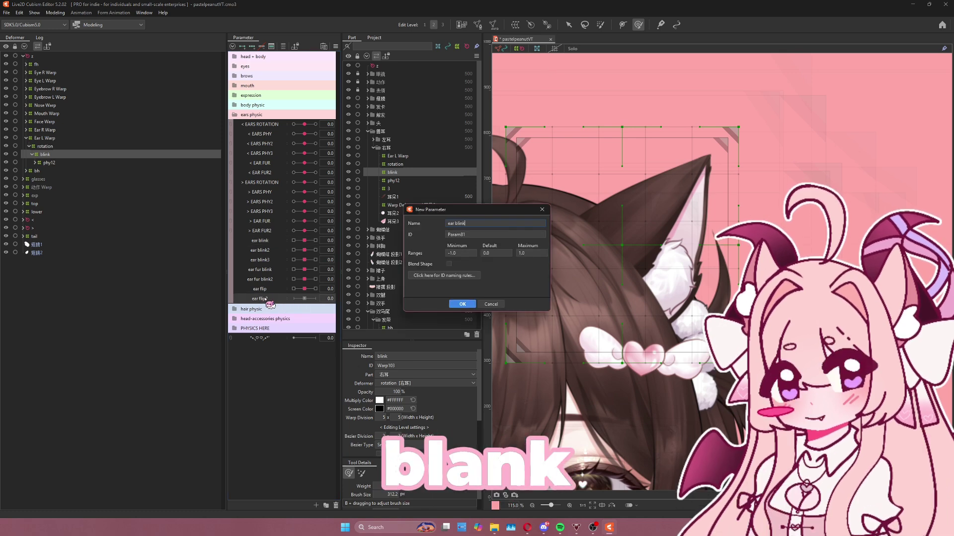
click(449, 265)
key(Return)
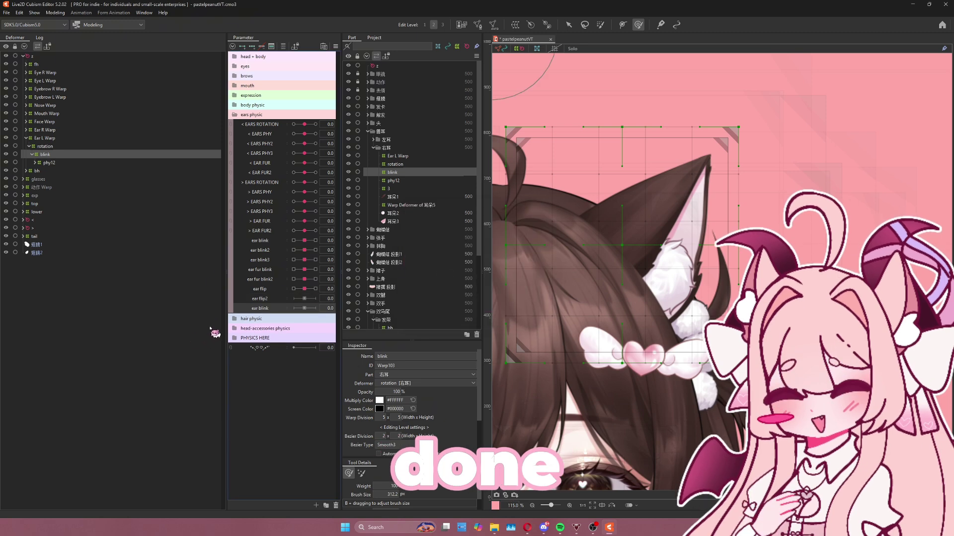
drag(305, 309, 317, 306)
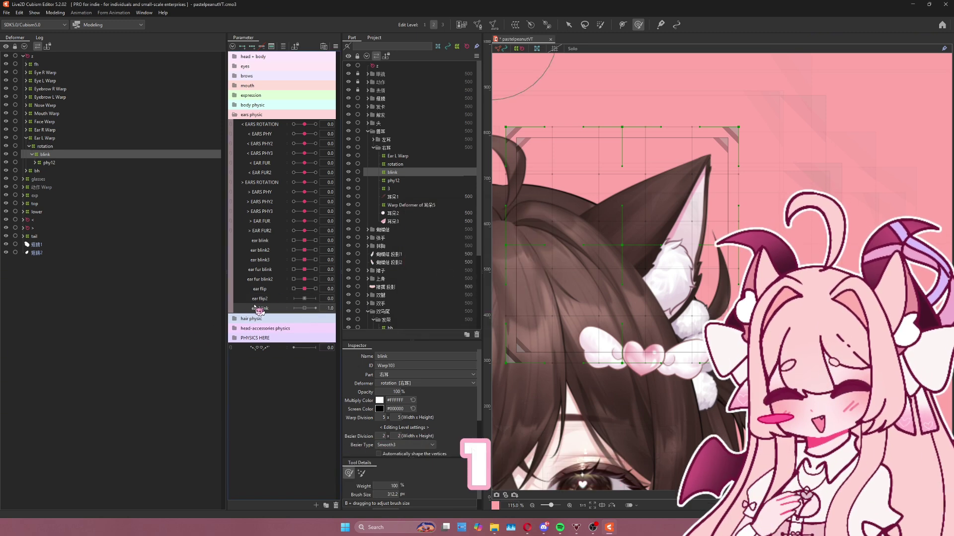
click(270, 346)
key(Return)
Key the blink deformer with three keys on ear blink, ear blink2 and ear blink3, and bend the ear outward and down at ear blink -1.0.
click(266, 242)
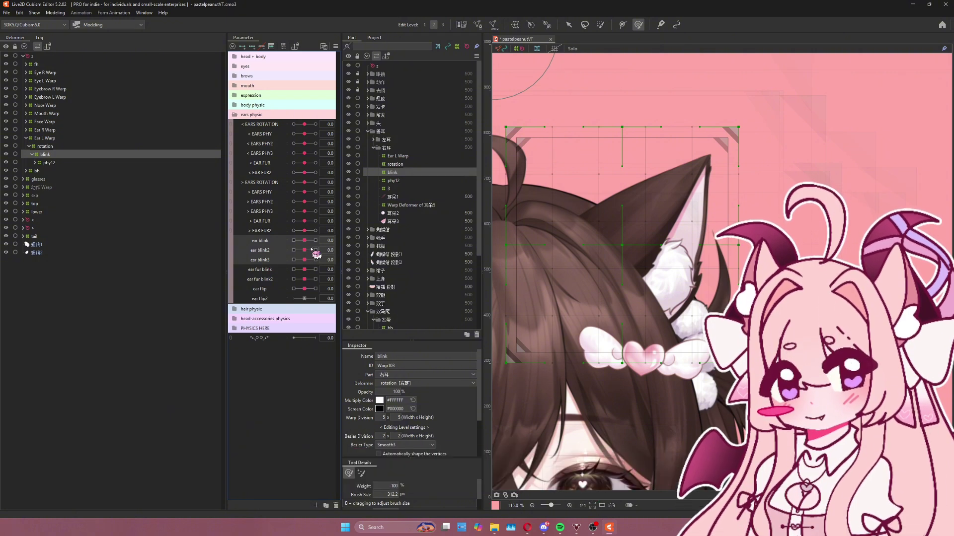
key(ctrl+3)
drag(304, 240, 265, 245)
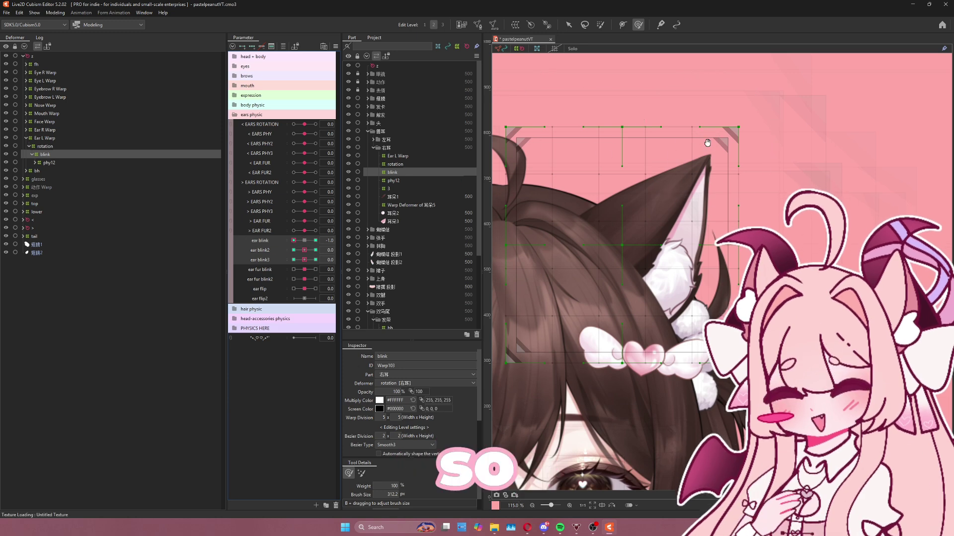
drag(606, 152, 492, 161)
key(a)
drag(559, 180, 619, 170)
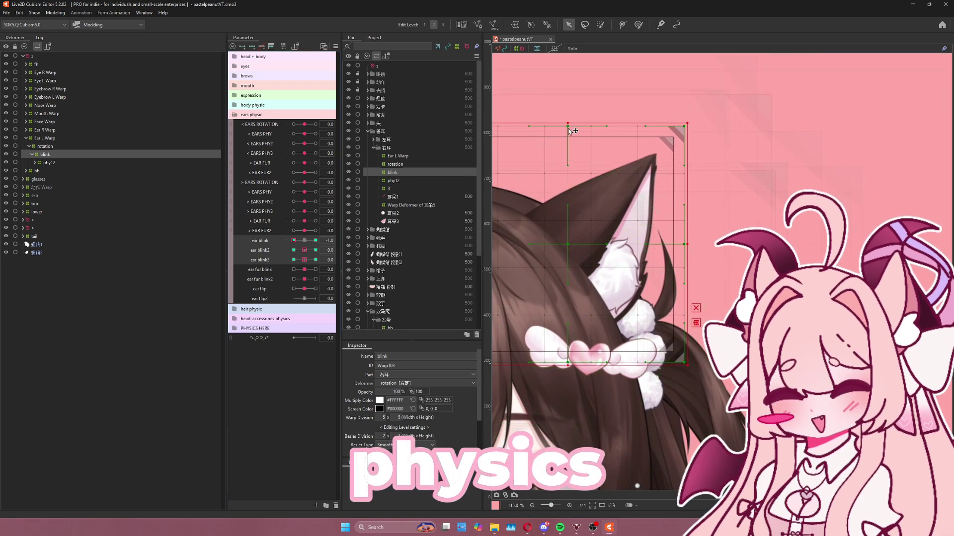
drag(567, 126, 640, 155)
drag(684, 127, 740, 220)
drag(683, 244, 703, 285)
drag(683, 363, 669, 419)
Bend the blink deformer inward and up at ear blink 1.0, and return the parameter to 0.0.
drag(301, 241, 316, 240)
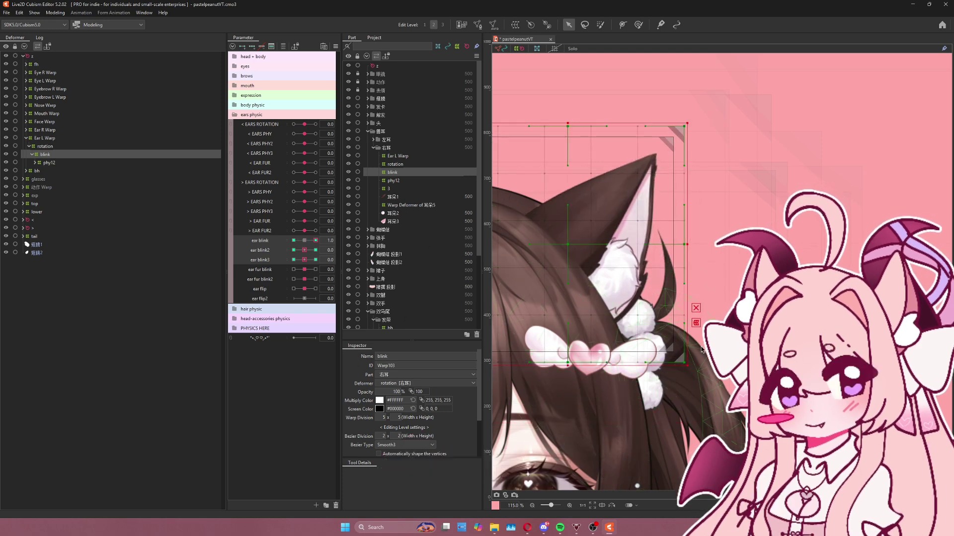
drag(684, 362, 649, 304)
drag(684, 245, 642, 193)
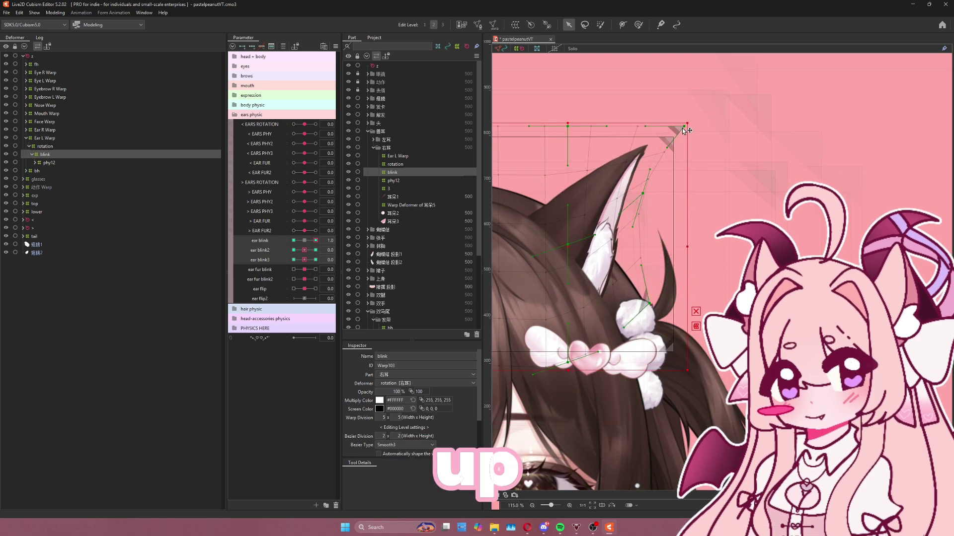
drag(684, 127, 618, 105)
drag(567, 126, 538, 119)
scroll(635, 165, down, 2)
drag(634, 166, 697, 176)
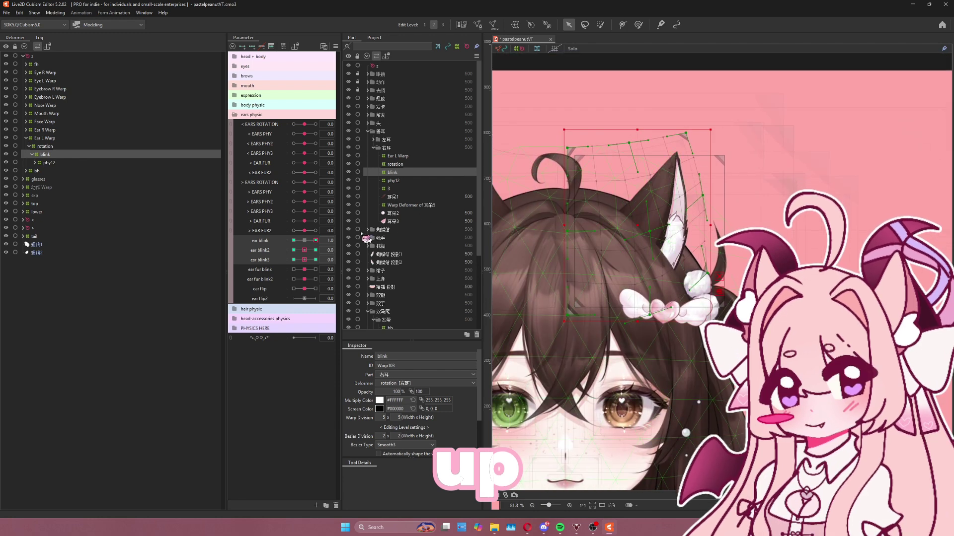
click(304, 240)
Shape the blink deformer so the ear folds outward and down at ear blink2 -1.0 and rises inward at 1.0.
click(294, 250)
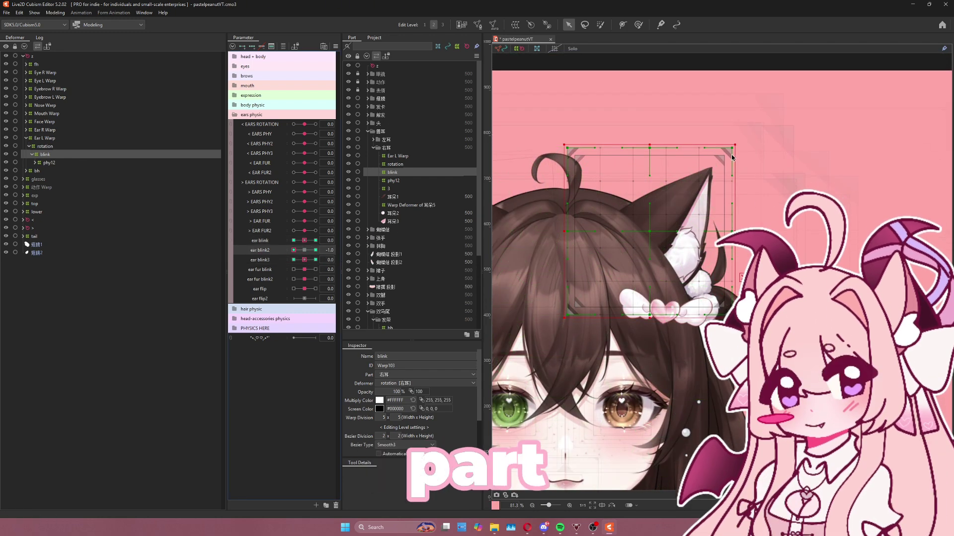
drag(732, 148, 773, 192)
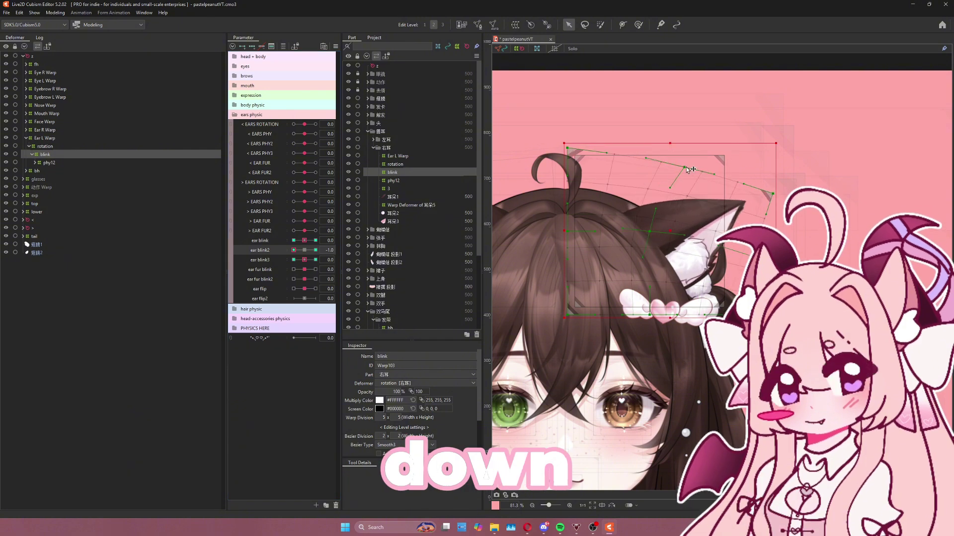
click(316, 249)
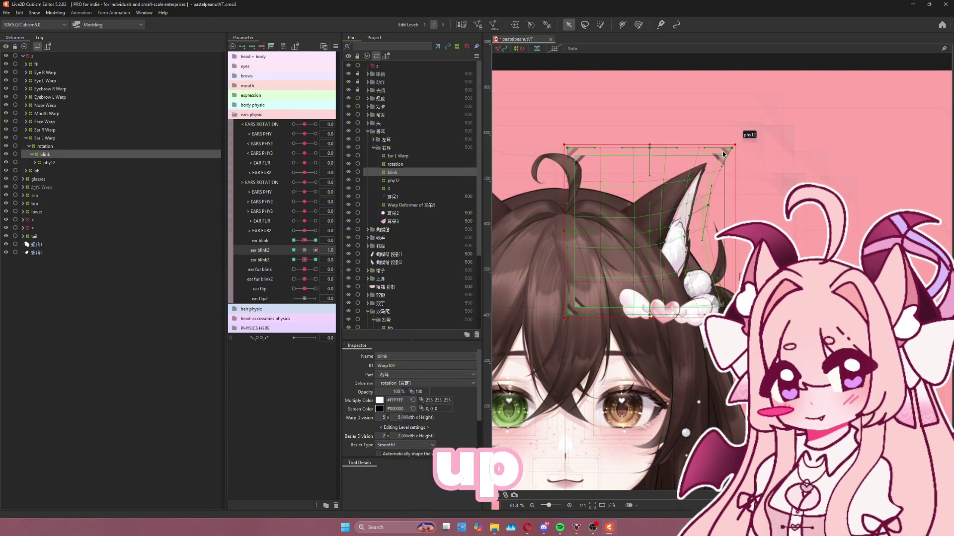
scroll(633, 152, down, 3)
scroll(632, 152, up, 3)
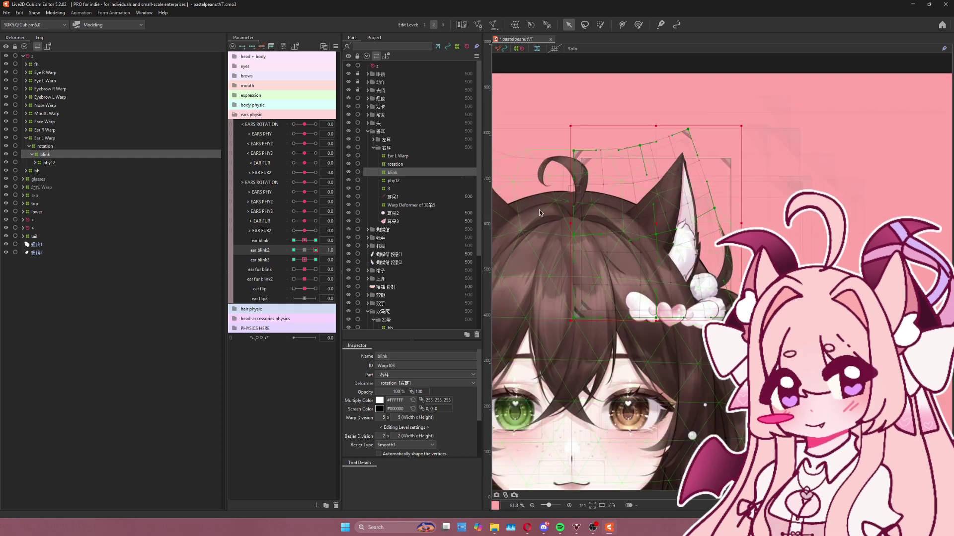
scroll(701, 208, down, 2)
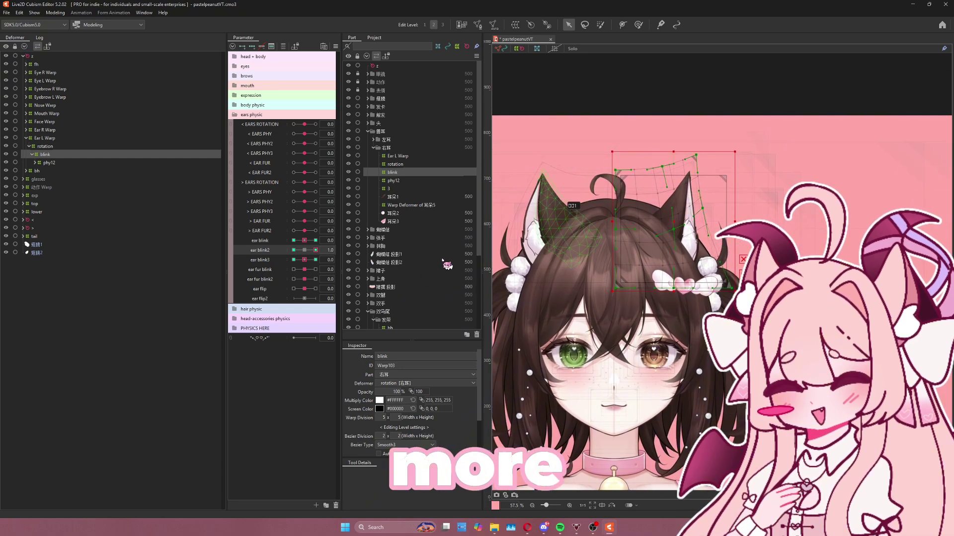
drag(315, 251, 292, 250)
drag(760, 203, 776, 193)
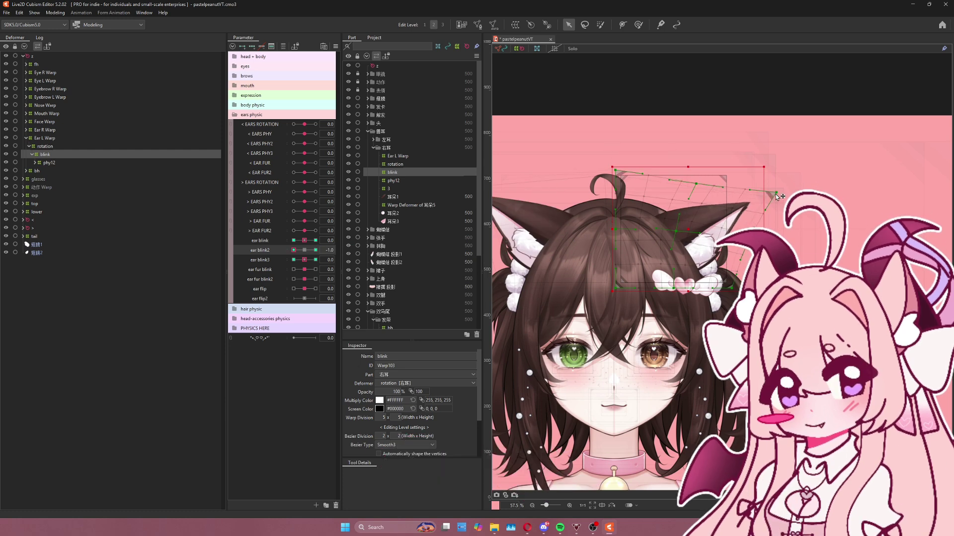
click(304, 249)
Shape the blink deformer so the ear tips down at ear blink3 -1.0 and up at 1.0.
drag(315, 259, 293, 260)
drag(733, 173, 761, 190)
drag(293, 260, 316, 260)
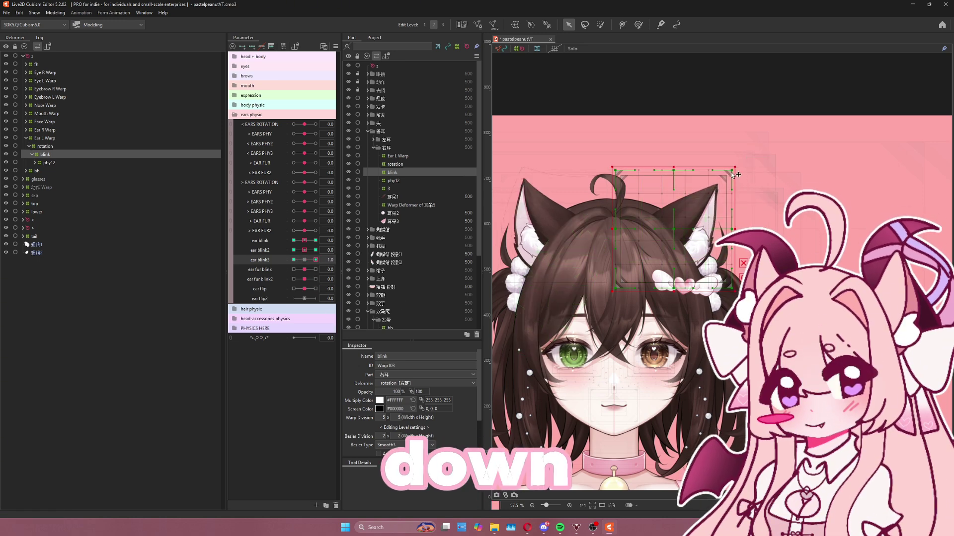
scroll(618, 274, up, 2)
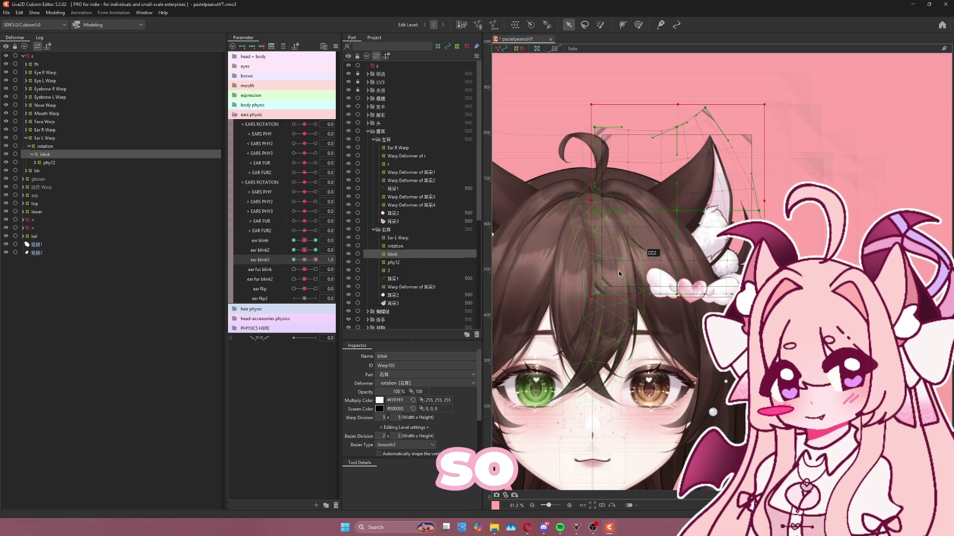
Rename the inner fur's parent warp deformer to FUR REACT.
scroll(618, 273, up, 2)
click(114, 196)
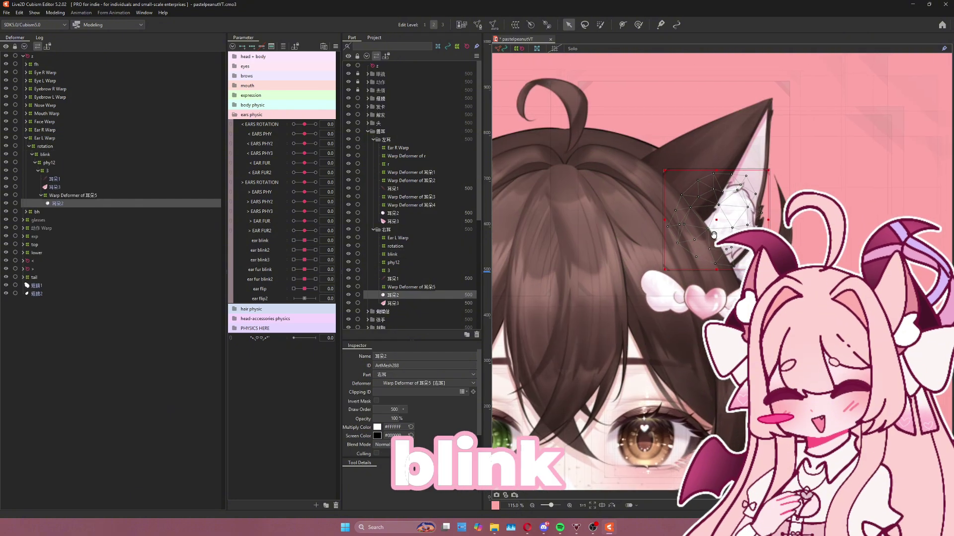
click(445, 356)
text(FUR REACT)
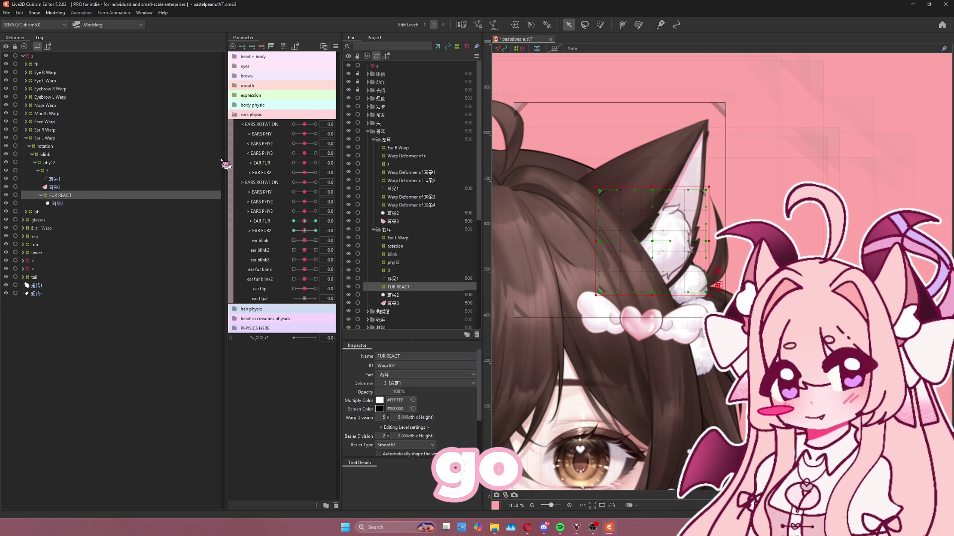
Create a 5 × 5 warp deformer named FUR BLINK as the parent of FUR REACT.
click(515, 25)
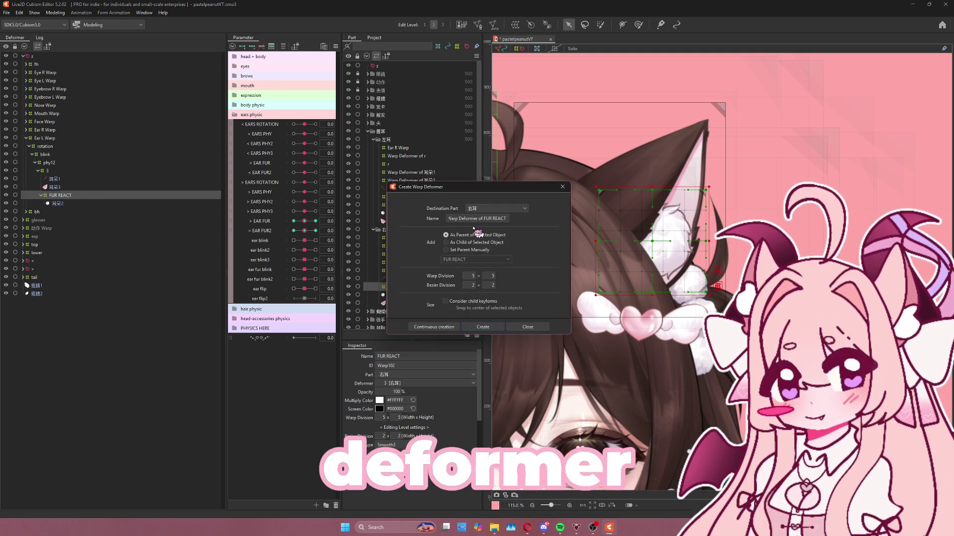
triple_click(482, 219)
text(FUR BLINK)
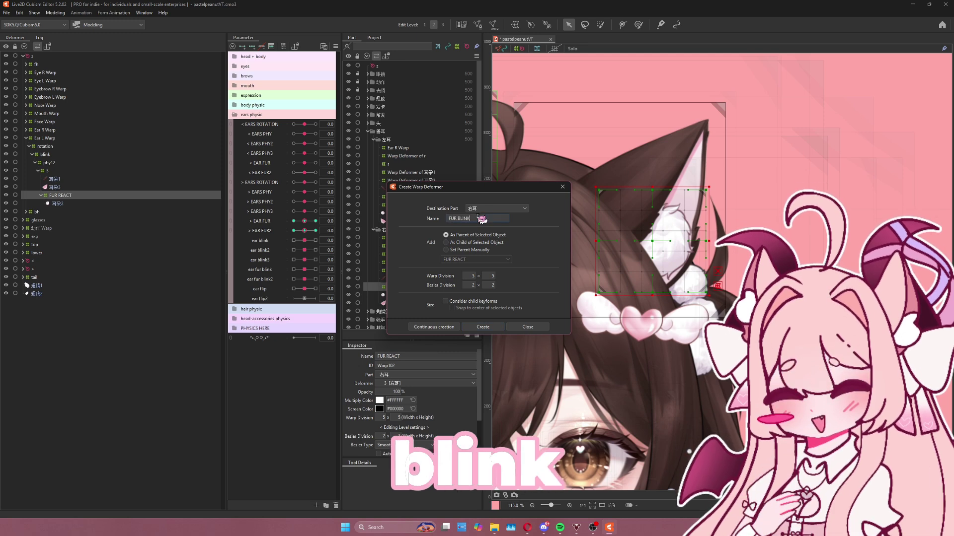
click(483, 326)
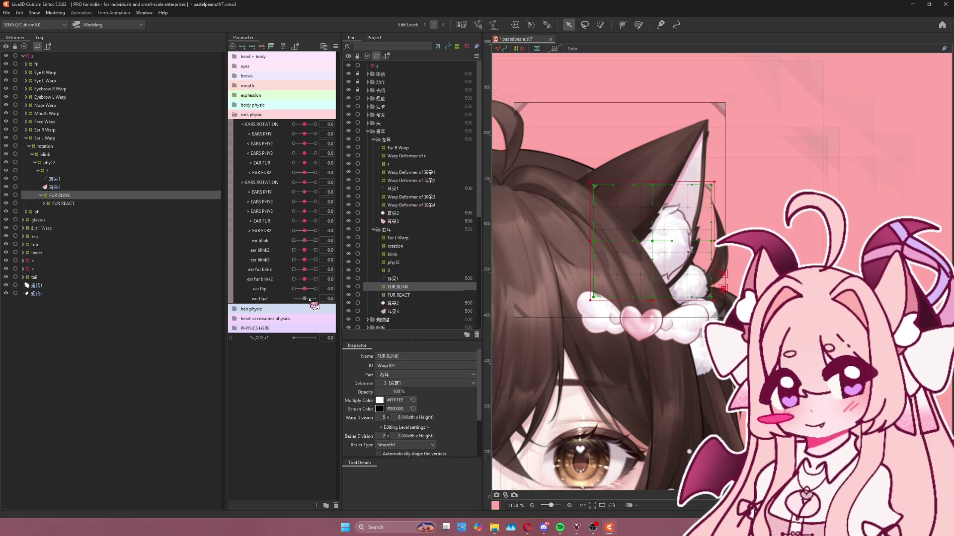
Add three keys on ear fur blink and ear fur blink2 to the FUR BLINK deformer.
click(260, 280)
ctrl+click(263, 269)
key(3)
Shape the inner fur with the Deform Brush at the ear fur blink and ear fur blink2 keys, starting at ear fur blink -1.0.
click(294, 269)
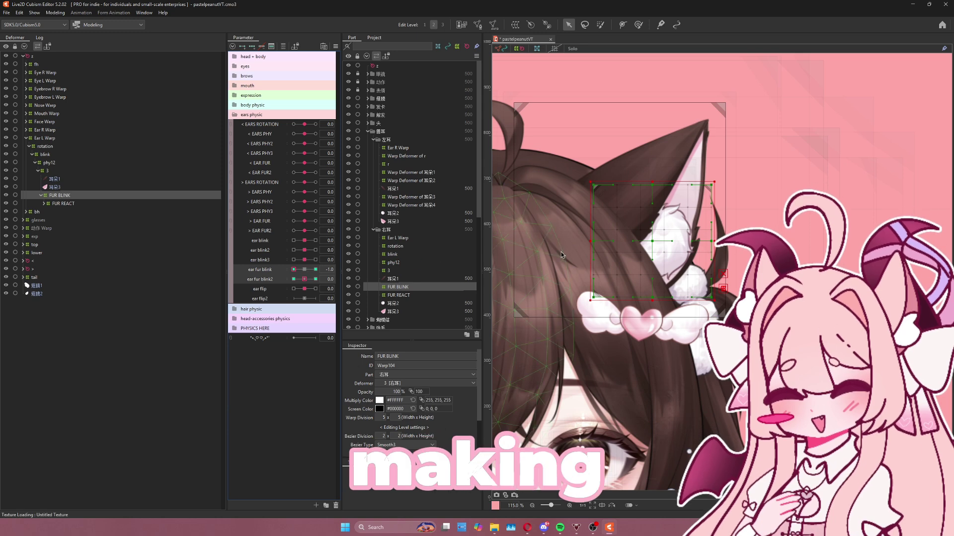
key(b)
mouse_move(694, 242)
mouse_down()
mouse_move(703, 283)
mouse_move(743, 257)
mouse_move(726, 304)
mouse_up()
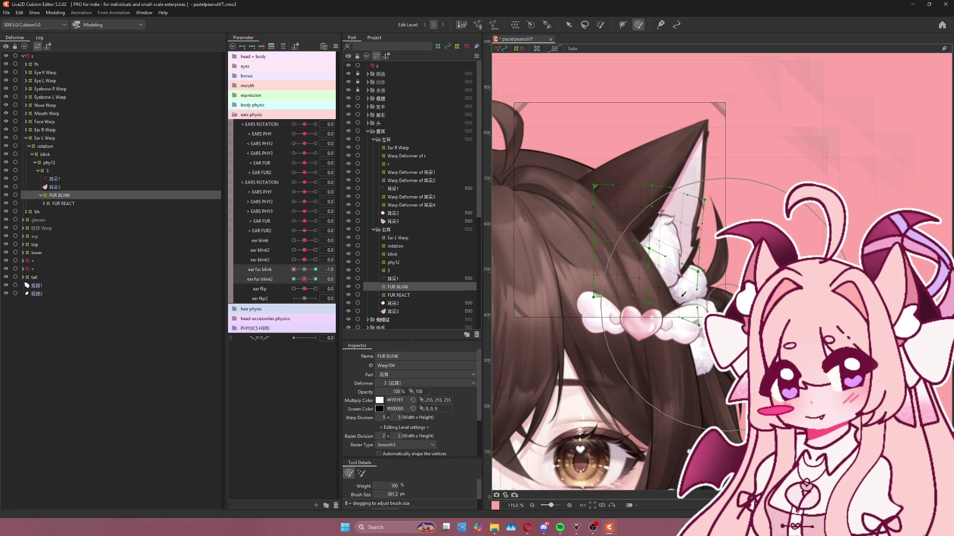
key(ctrl+z)
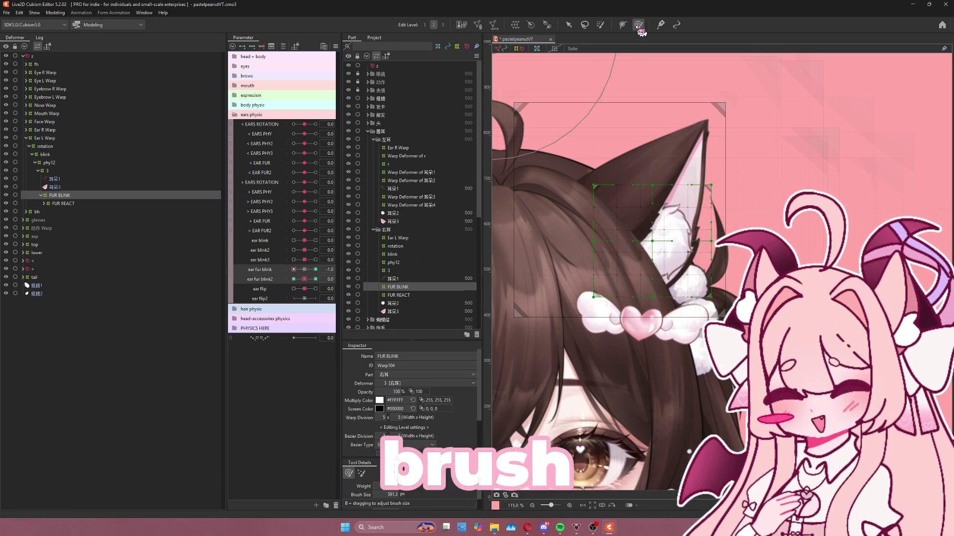
mouse_move(758, 233)
mouse_down()
mouse_move(715, 291)
mouse_move(728, 237)
mouse_up()
click(304, 269)
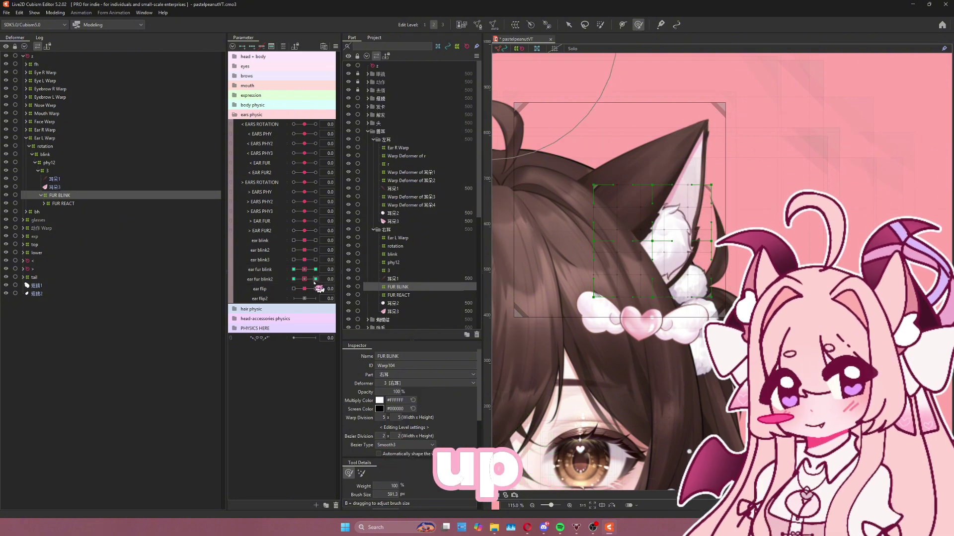
mouse_move(765, 273)
mouse_down()
mouse_move(695, 263)
mouse_move(775, 256)
mouse_up()
drag(638, 278, 731, 284)
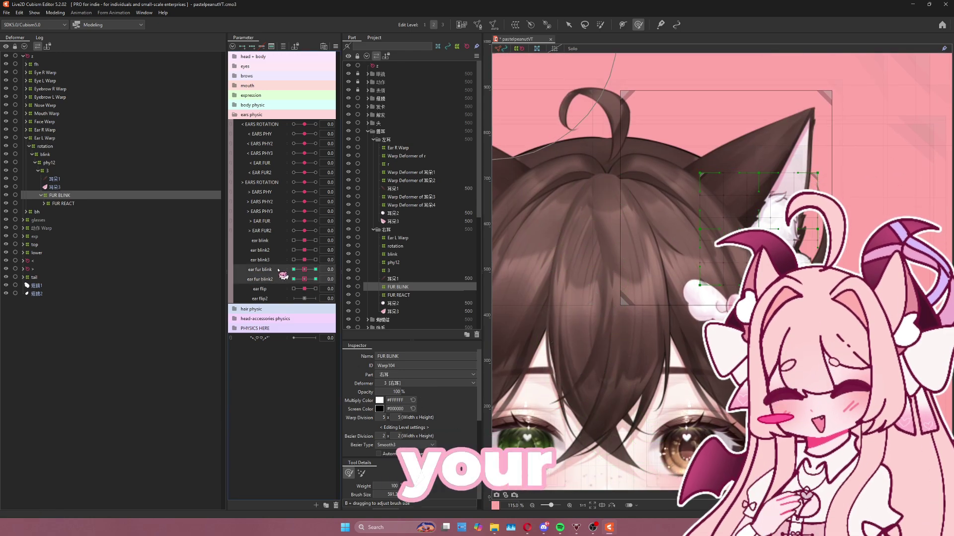
drag(624, 278, 686, 278)
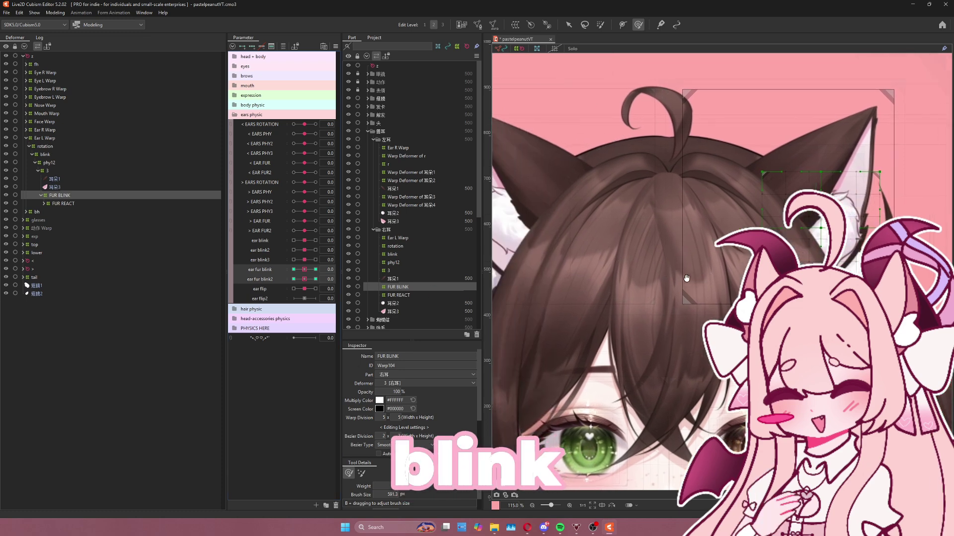
click(261, 260)
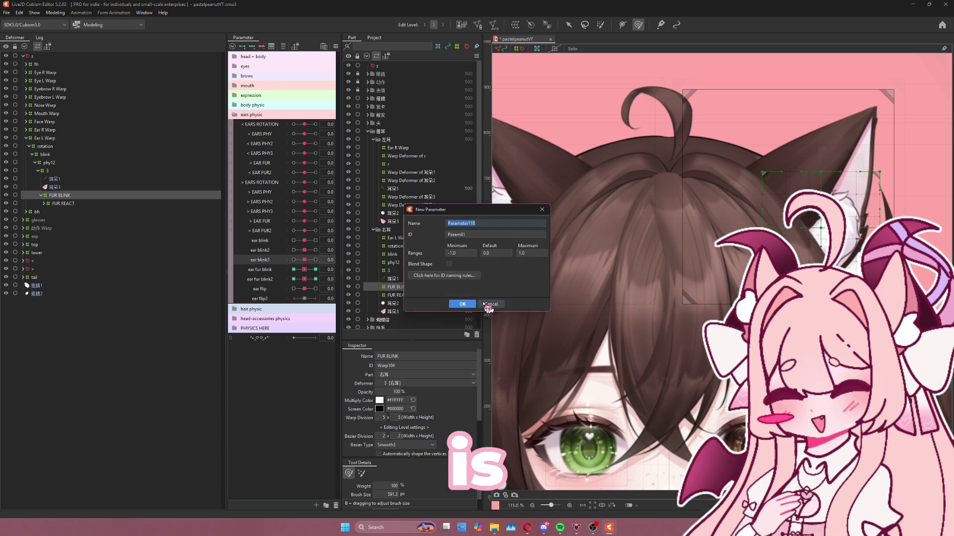
click(489, 303)
Preview the inner fur's movement by changing ear fur blink from -1.0 to 1.0.
scroll(542, 328, down, 4)
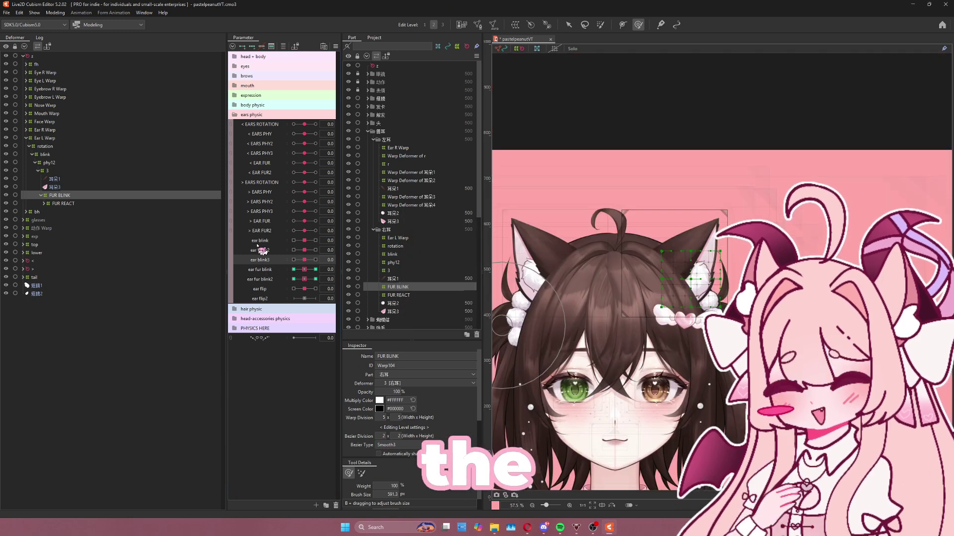
scroll(573, 328, up, 4)
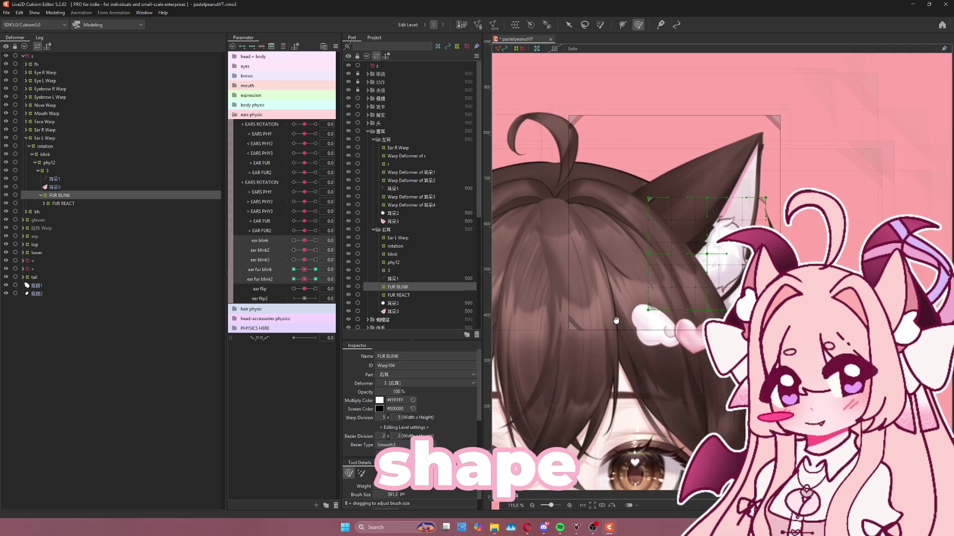
drag(293, 270, 315, 270)
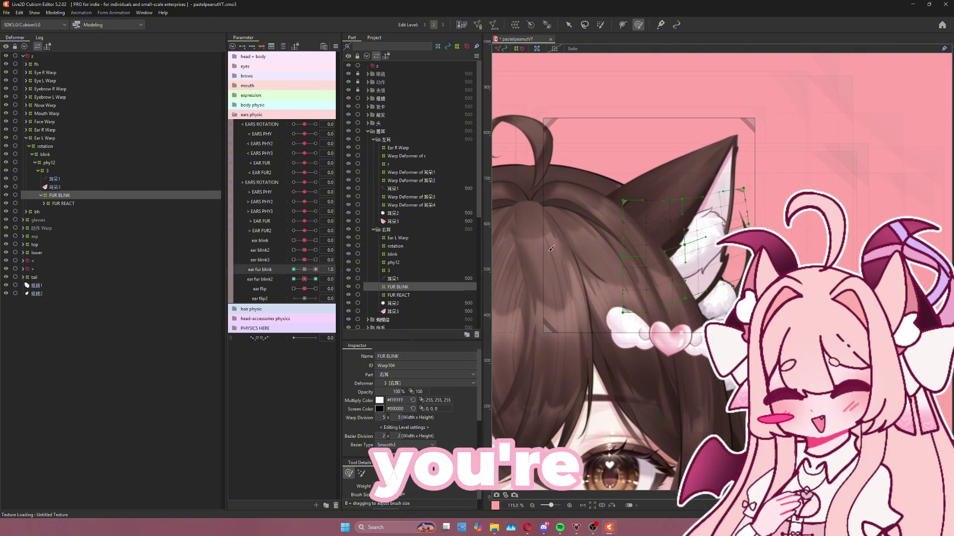
Open the physics settings and examine the ear bl group's input and pendulum settings.
click(44, 13)
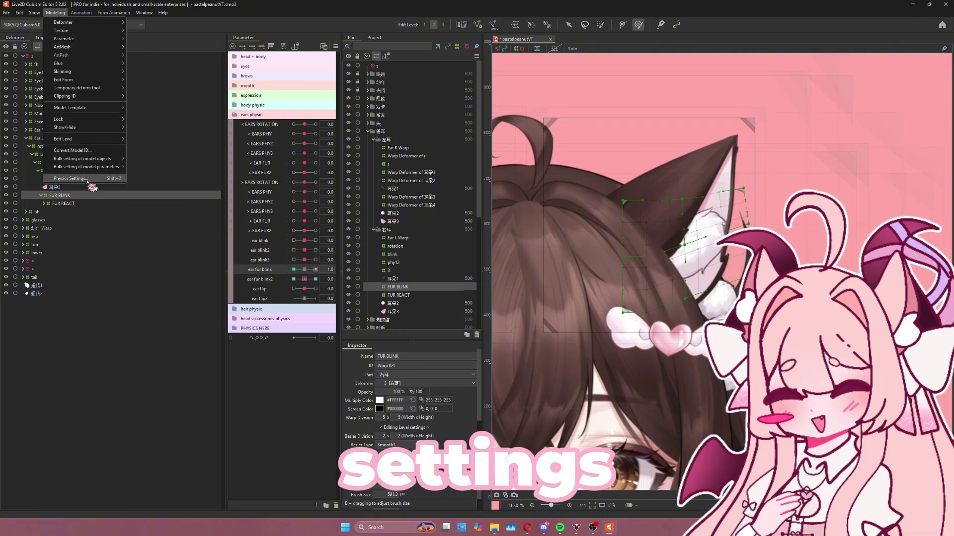
click(89, 182)
scroll(722, 96, up, 3)
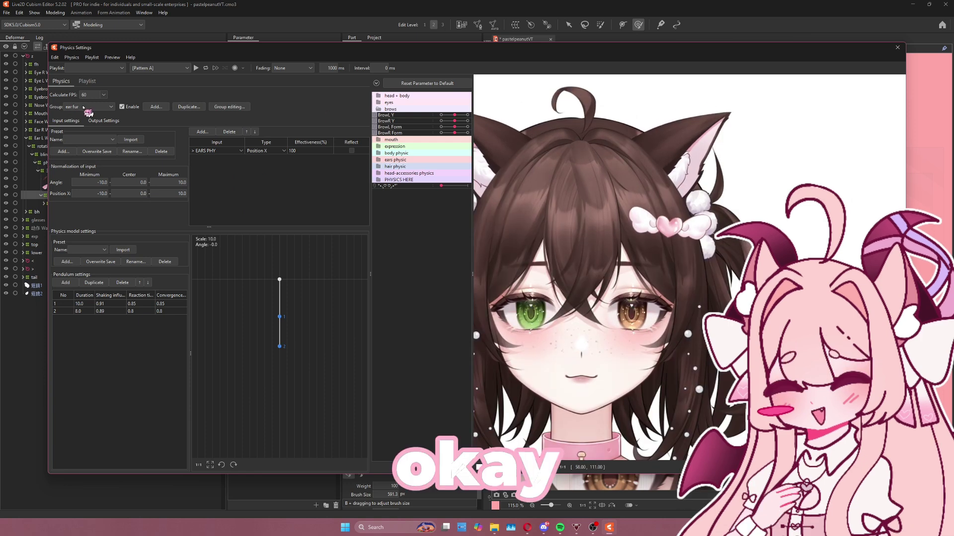
click(99, 106)
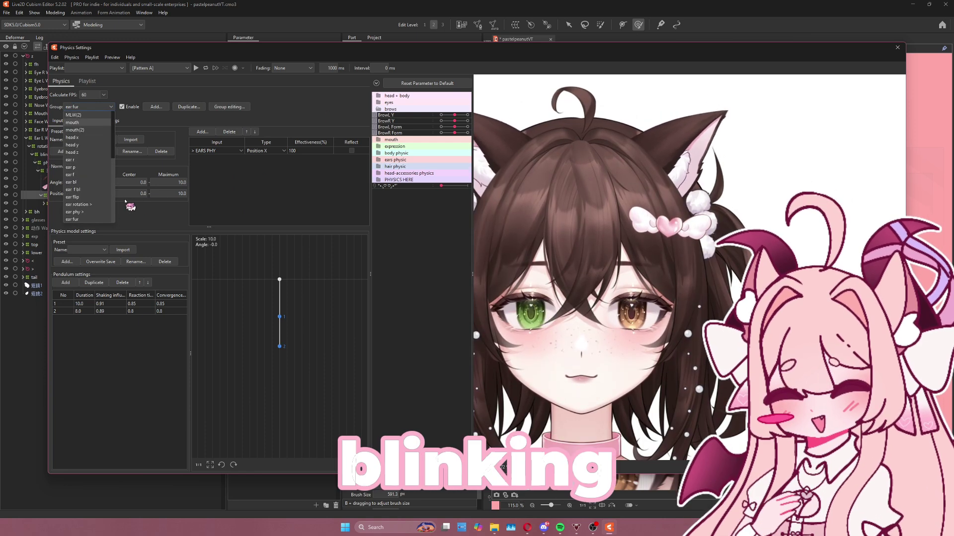
click(97, 182)
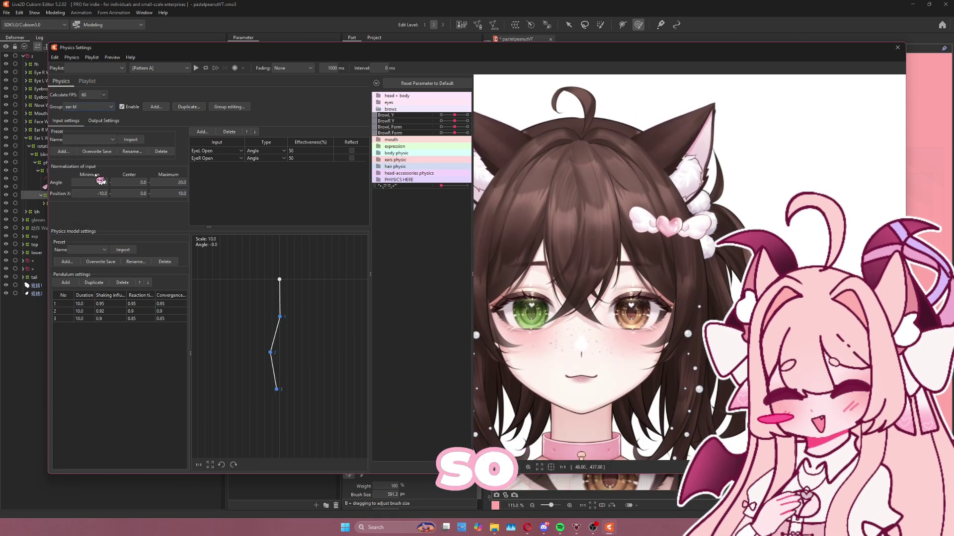
click(93, 108)
click(222, 156)
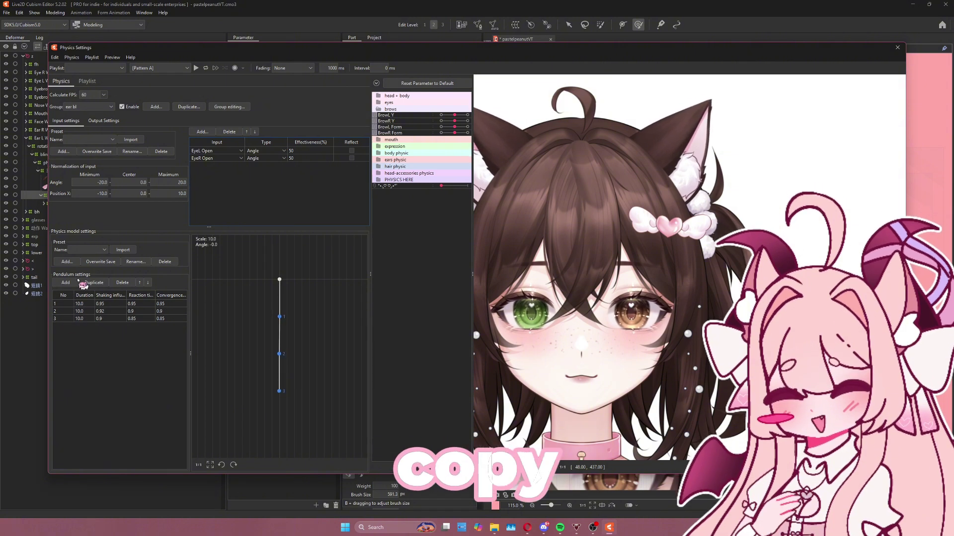
Reset the magnification of the ear bl group's three blink outputs and adjust it to fit the parameter range.
click(103, 122)
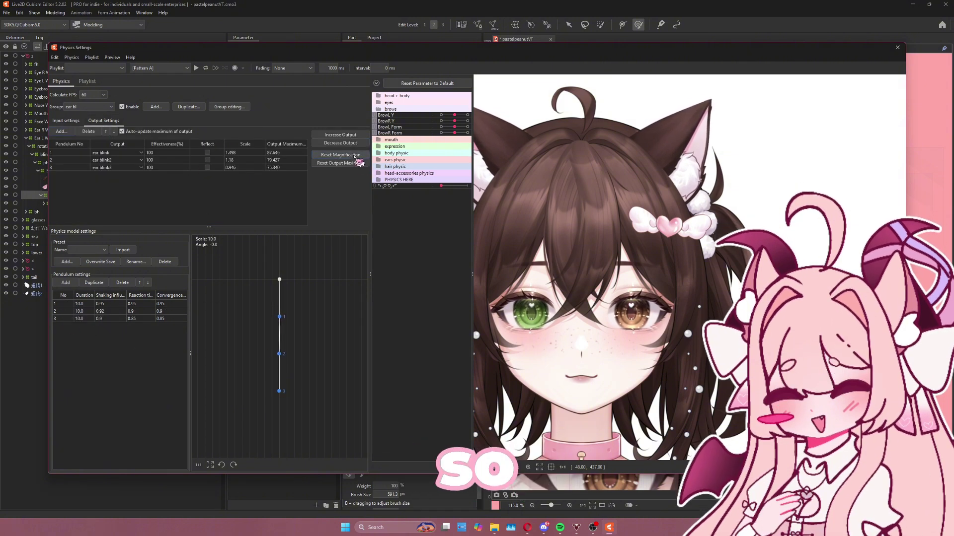
click(354, 155)
click(477, 271)
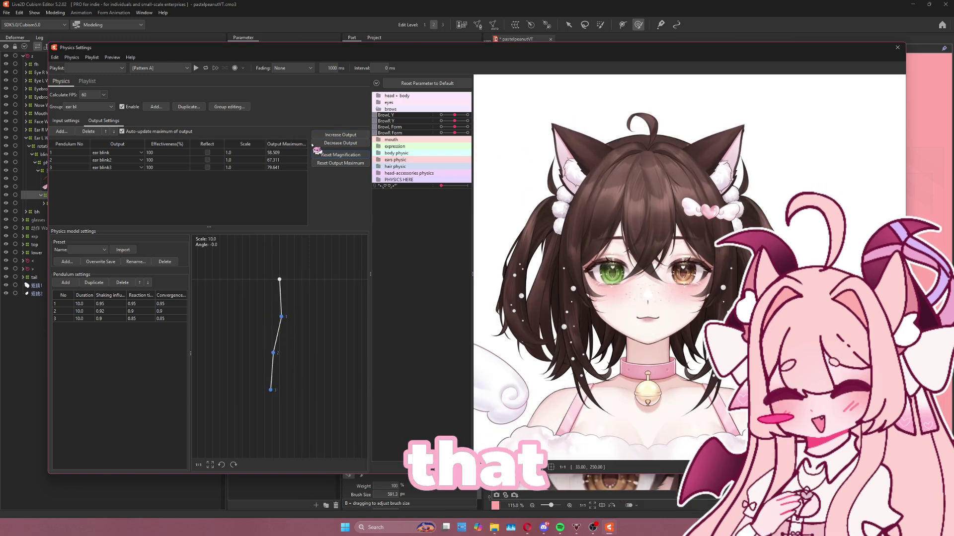
click(347, 137)
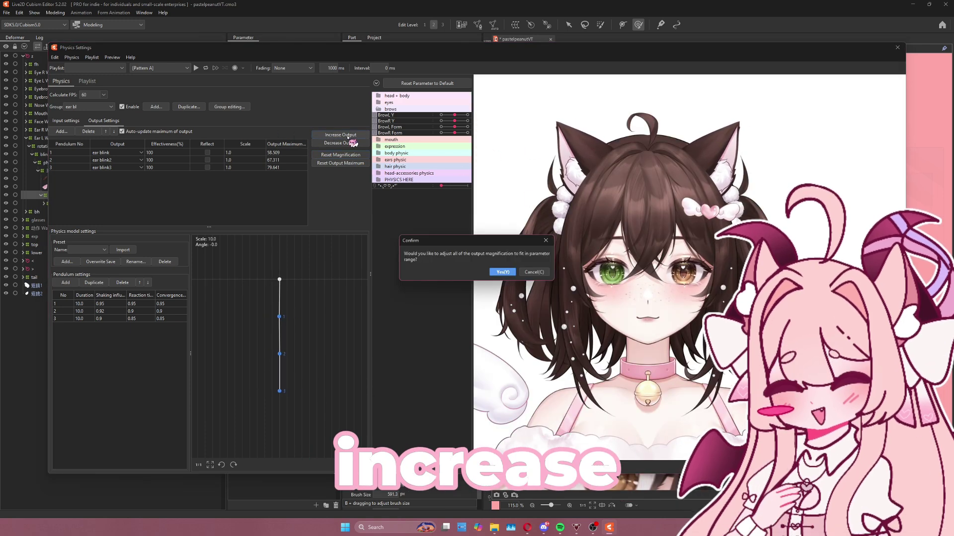
key(Return)
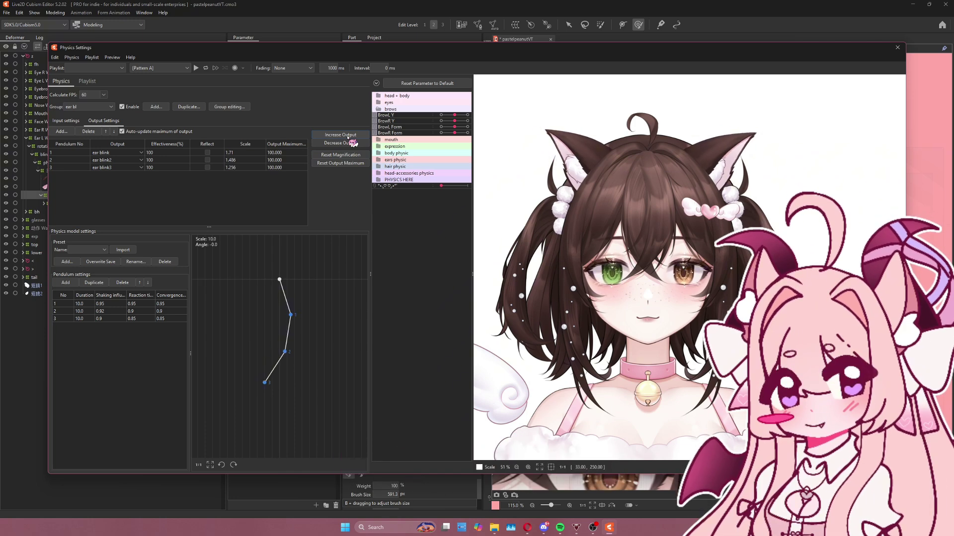
scroll(688, 107, down, 4)
scroll(686, 106, up, 4)
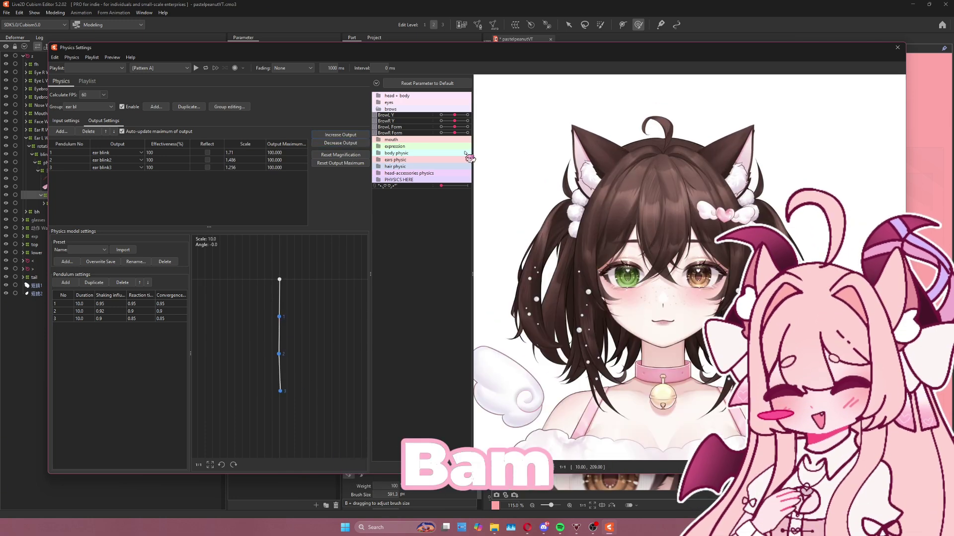
click(341, 155)
key(Return)
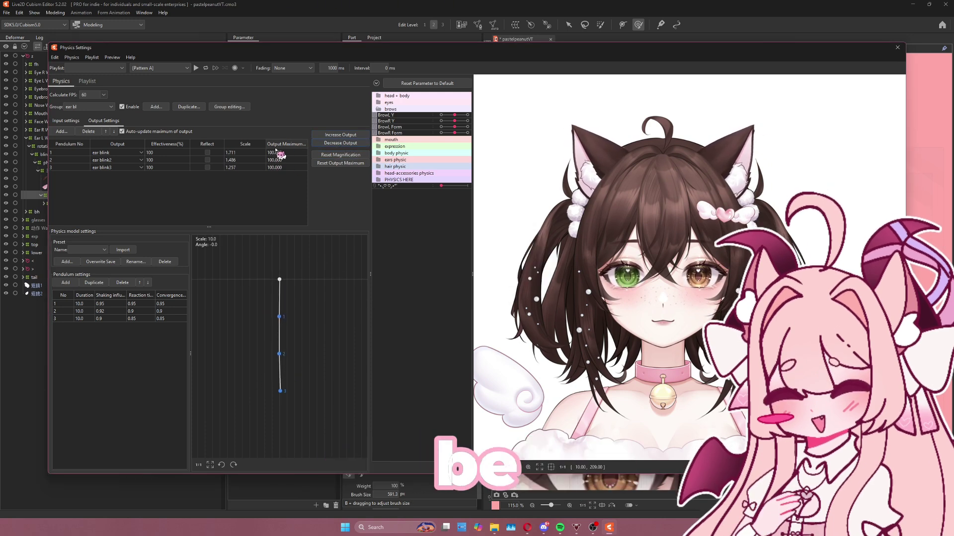
Compare the input and pendulum settings of the ear f bl group with those of the ear bl group.
click(82, 107)
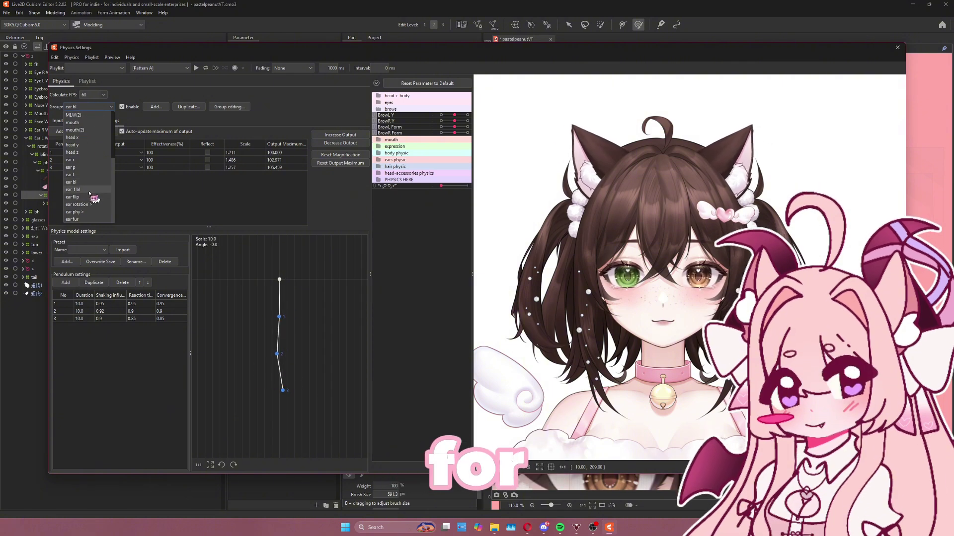
click(73, 189)
click(66, 120)
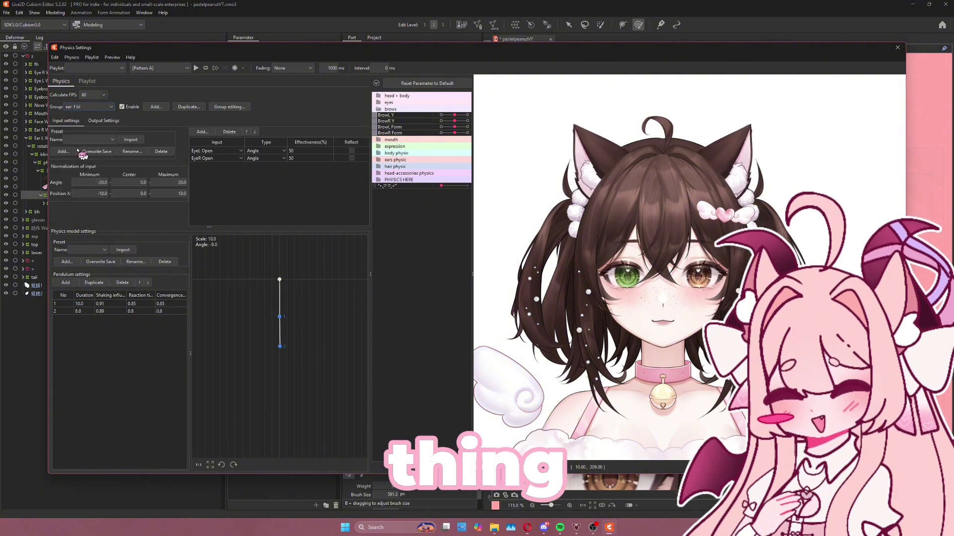
click(89, 107)
click(74, 182)
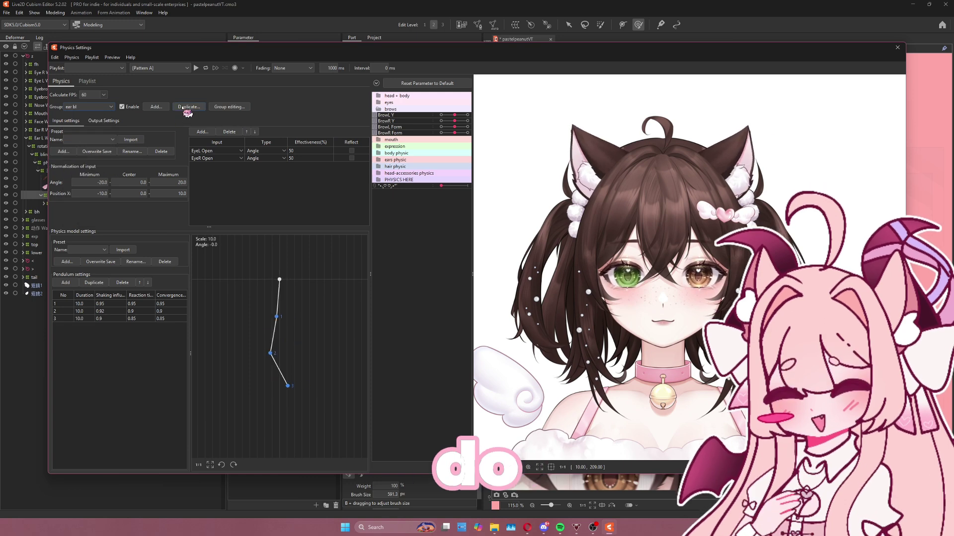
click(188, 107)
key(Return)
Reset the magnification and output maximum of the ear fur blink and ear fur blink2 outputs in the ear f bl group.
click(88, 107)
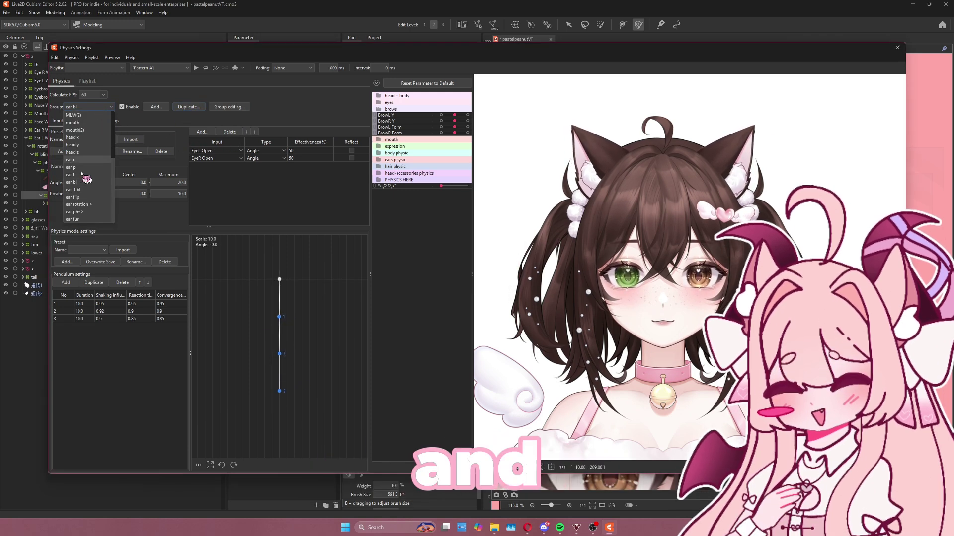
click(80, 190)
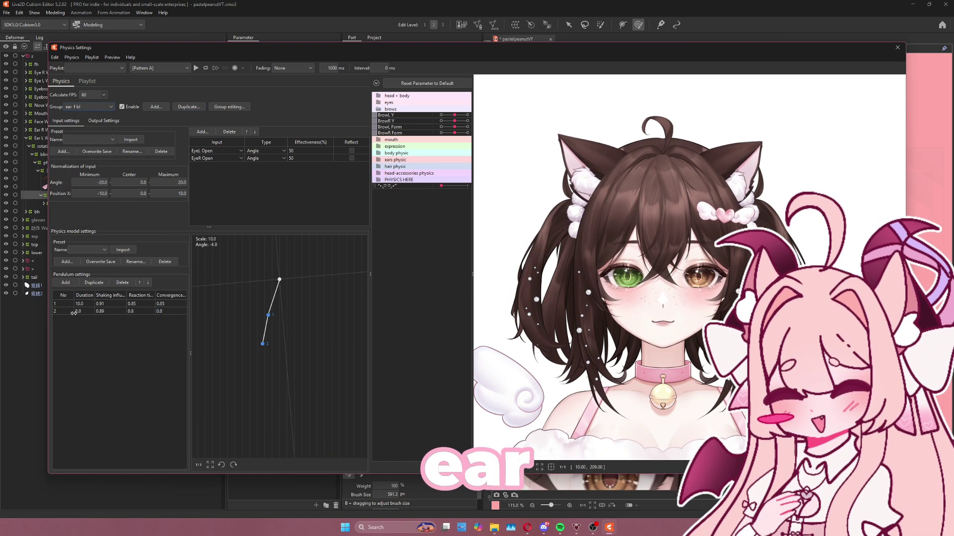
click(102, 122)
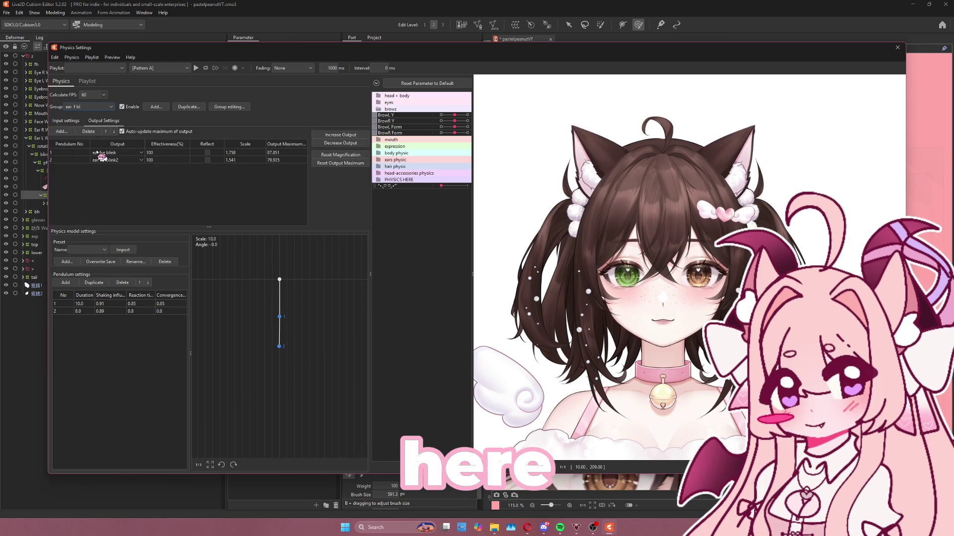
click(341, 154)
key(Return)
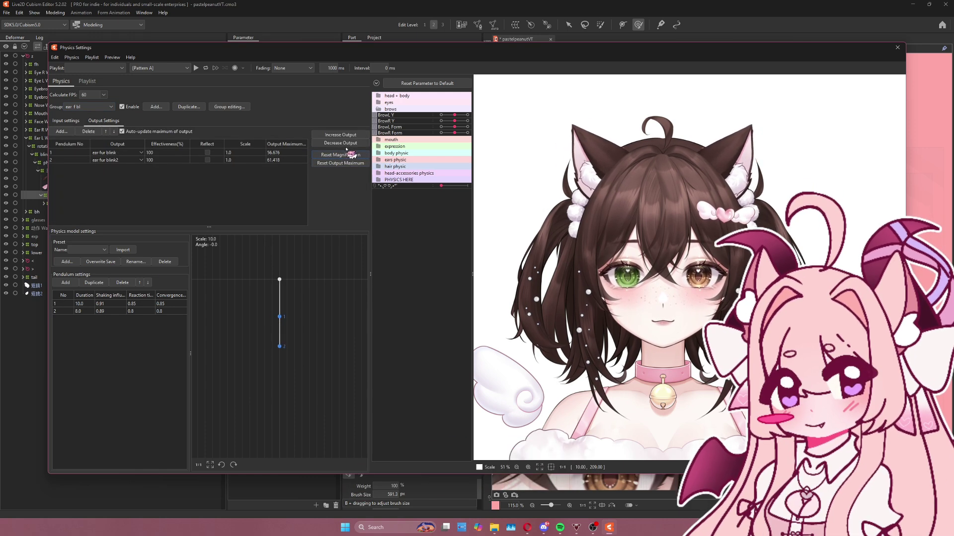
click(344, 166)
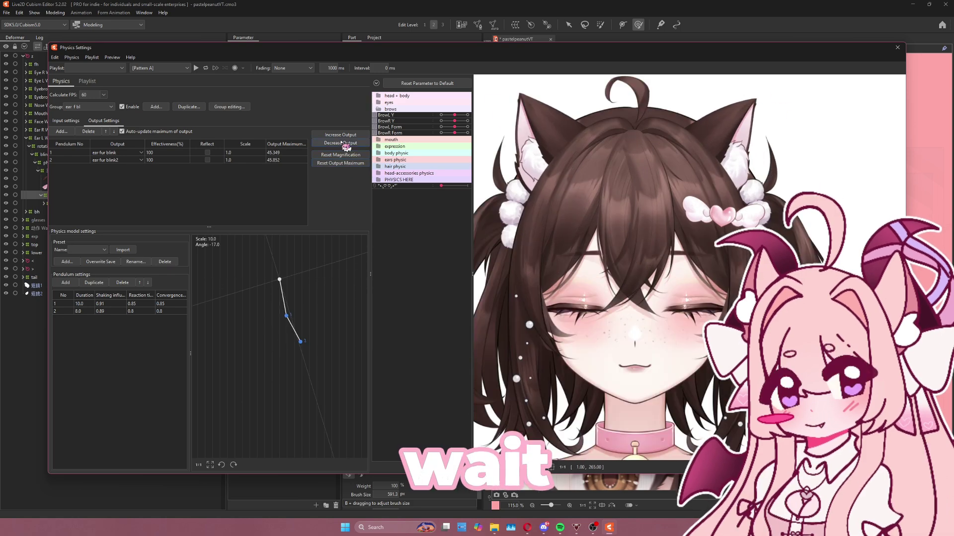
Adjust the magnification of the ear f bl group's outputs to fit the parameter range and close the physics settings.
scroll(623, 154, down, 4)
scroll(631, 139, up, 4)
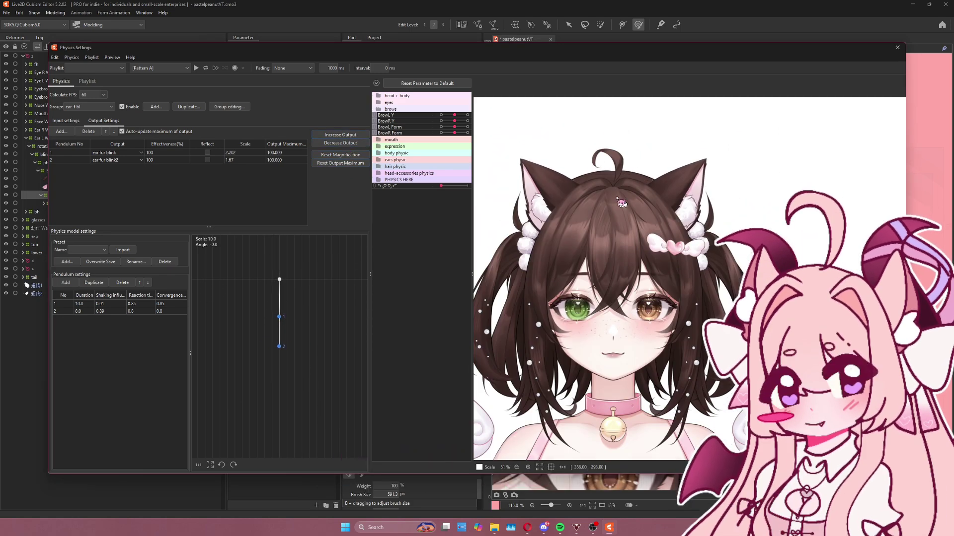
click(348, 143)
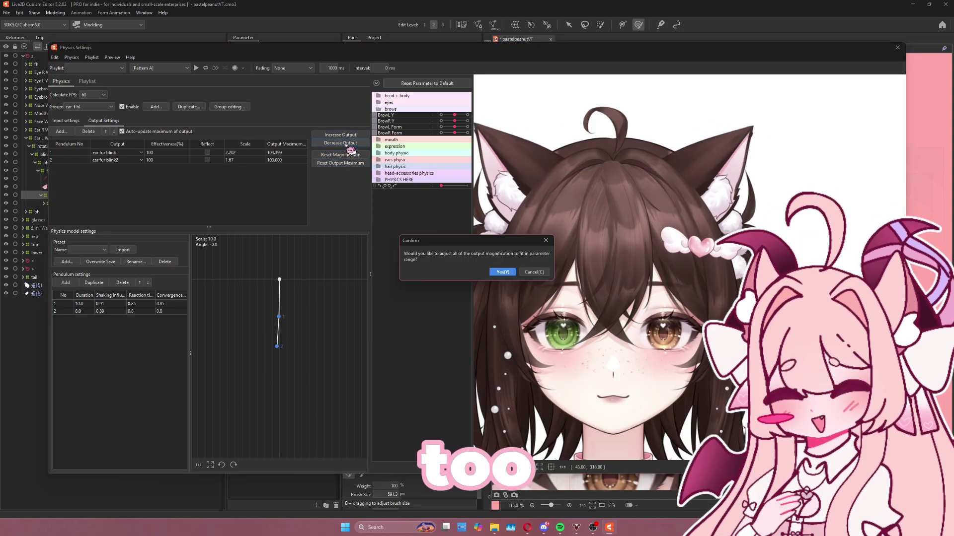
key(Return)
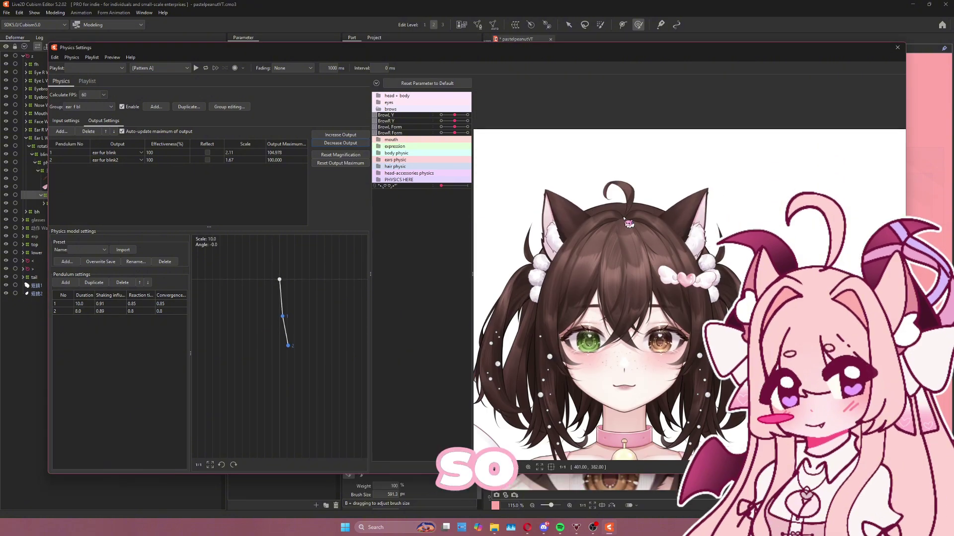
click(351, 144)
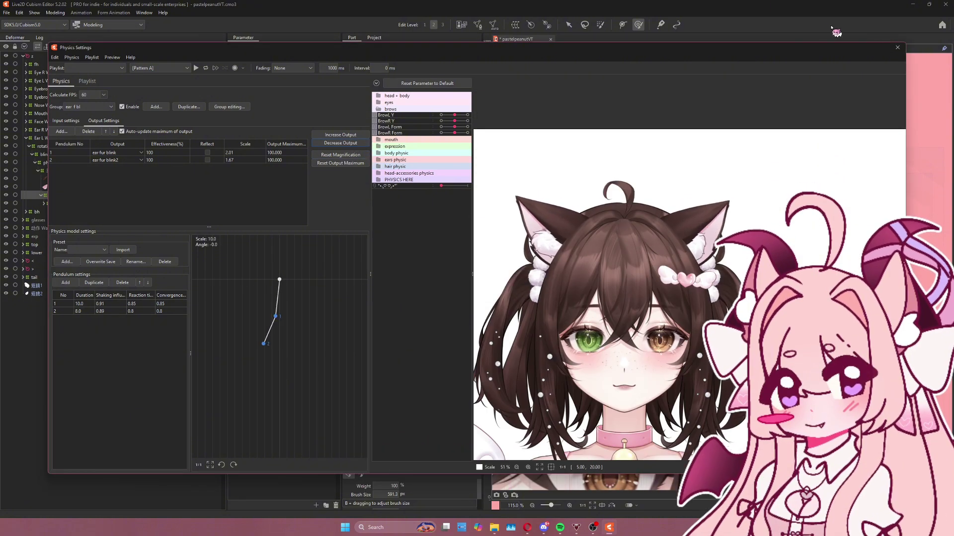
click(897, 48)
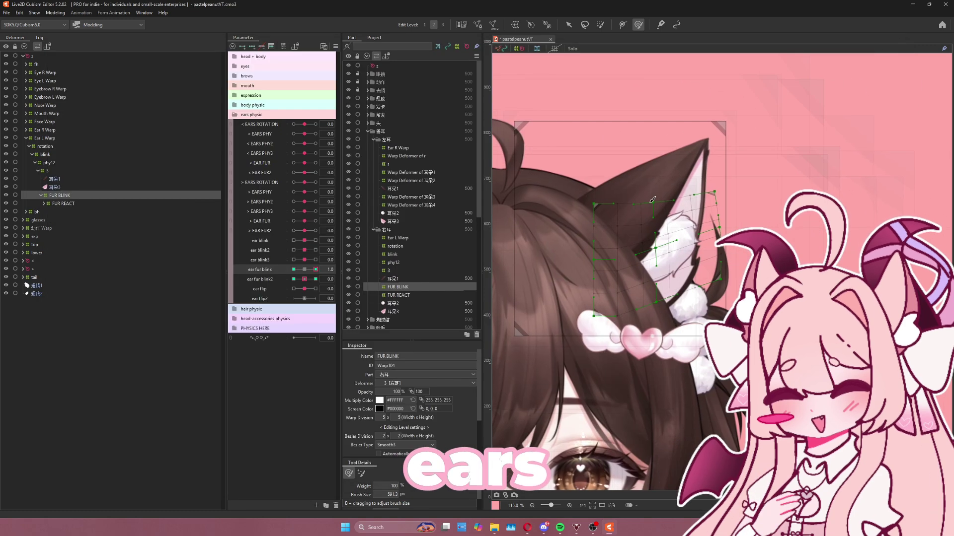
Try moving the two ear art meshes directly under deformer 3, and undo the move.
click(110, 179)
ctrl+click(101, 186)
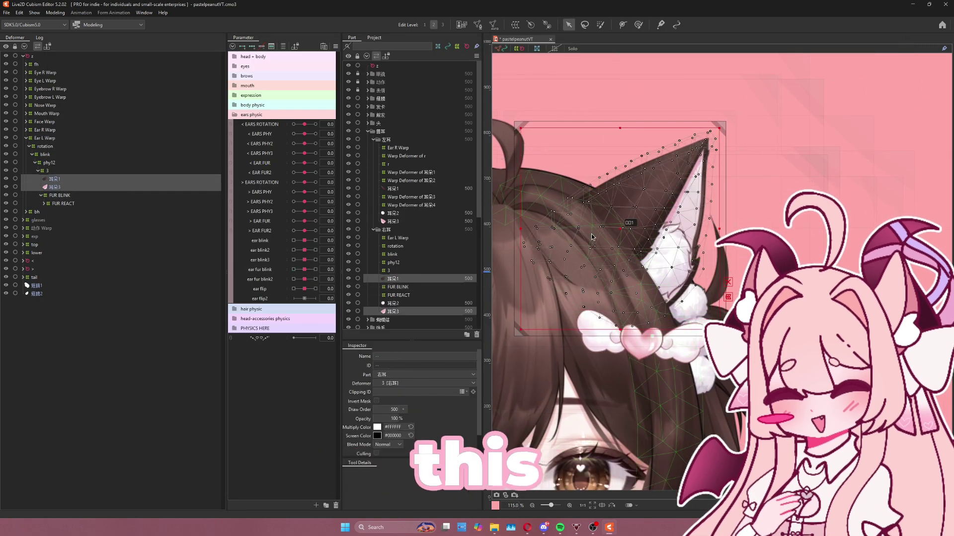
drag(615, 230, 753, 207)
key(ctrl+z)
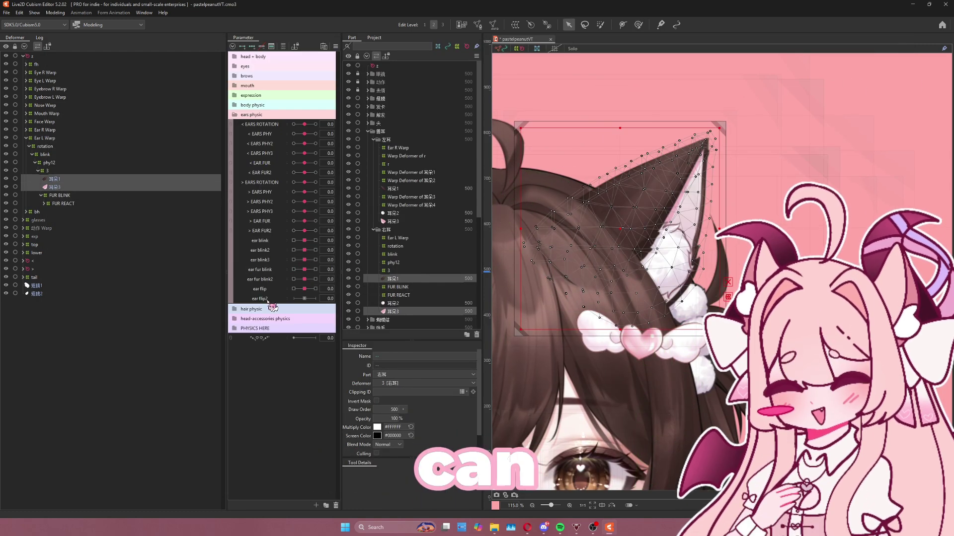
Replace the ear flip2 parameter with a blend shape parameter named EAR FLIP >, ranging from -1.0 to 1.0 with default 0.0.
right_click(268, 299)
click(286, 343)
key(Delete)
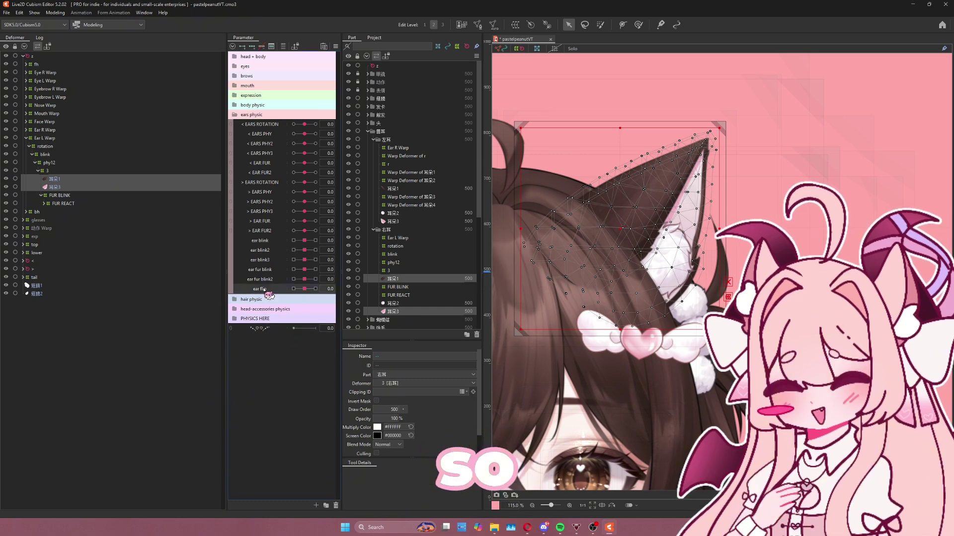
click(316, 505)
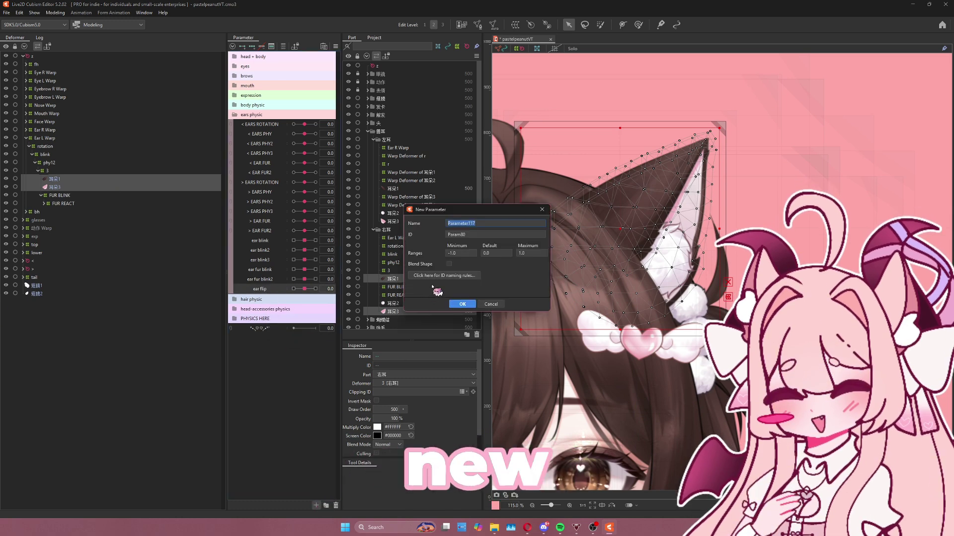
text(EAR FLIP >)
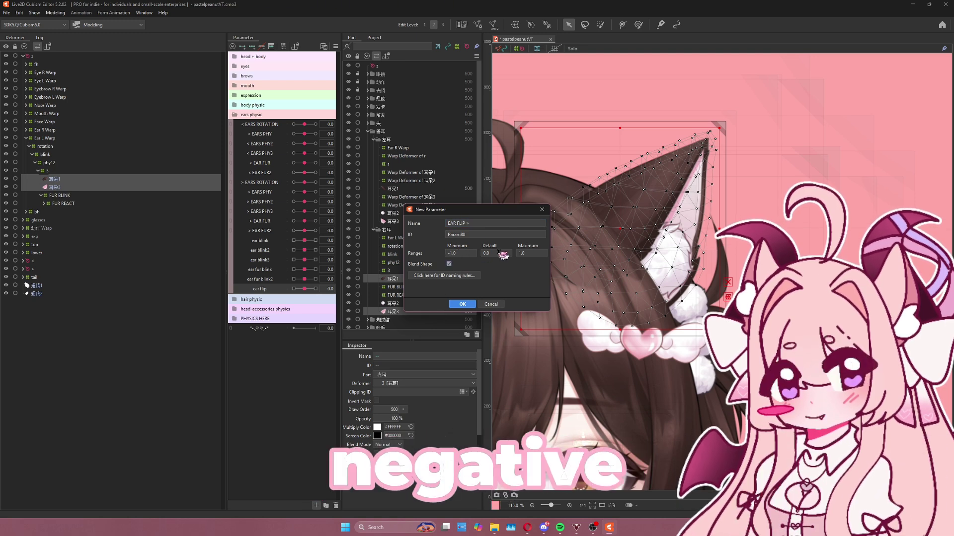
click(462, 304)
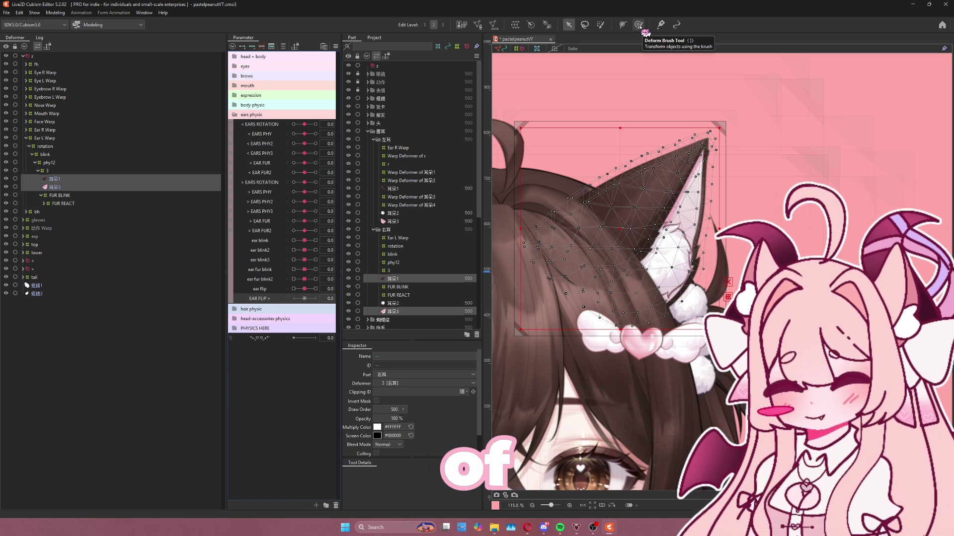
With the Deform Brush active, examine the mesh of ear art mesh 耳朵1 and the automatic mesh generator settings.
click(640, 26)
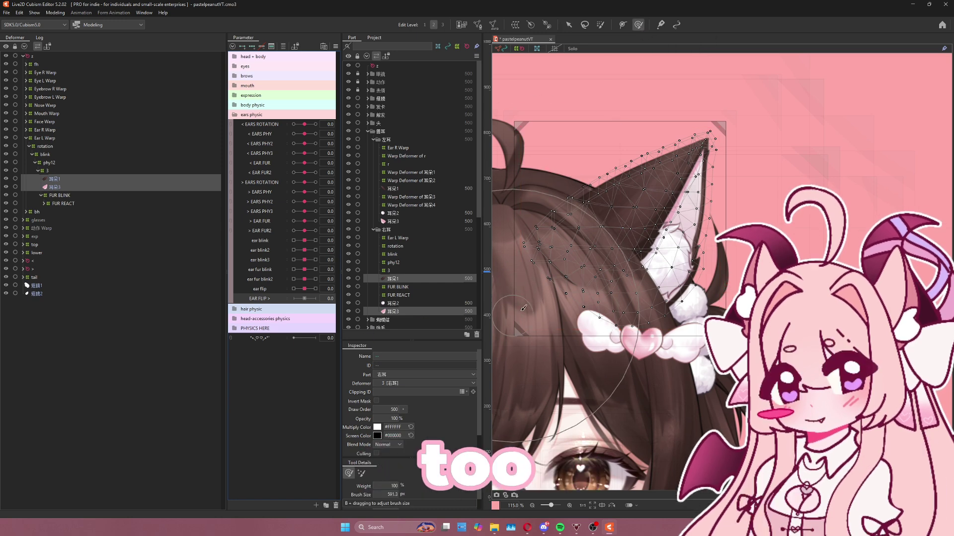
scroll(651, 272, up, 3)
click(140, 180)
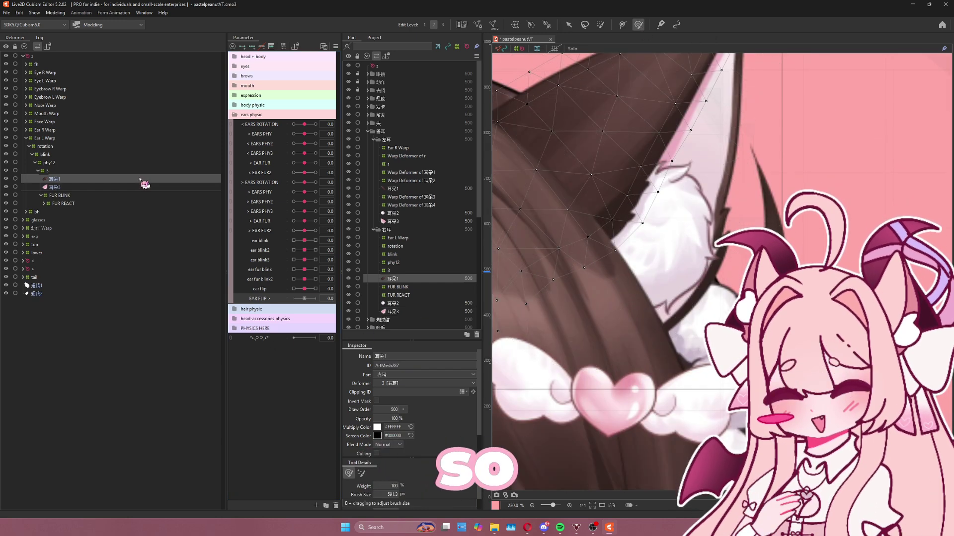
scroll(643, 298, down, 5)
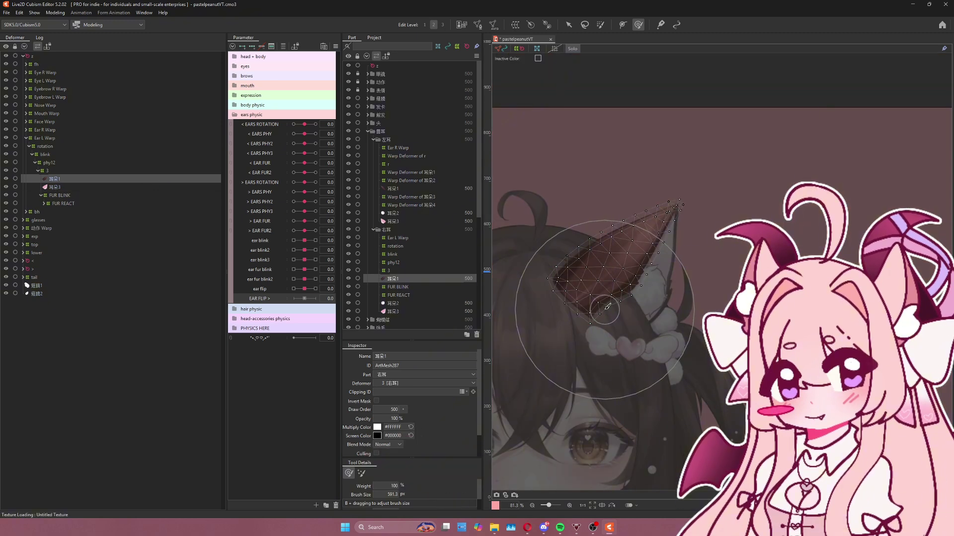
click(493, 25)
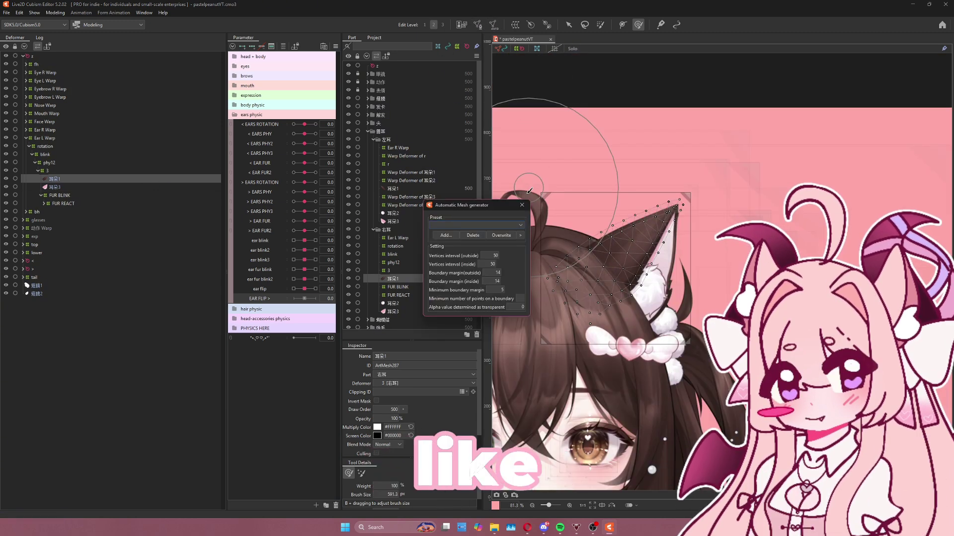
click(521, 205)
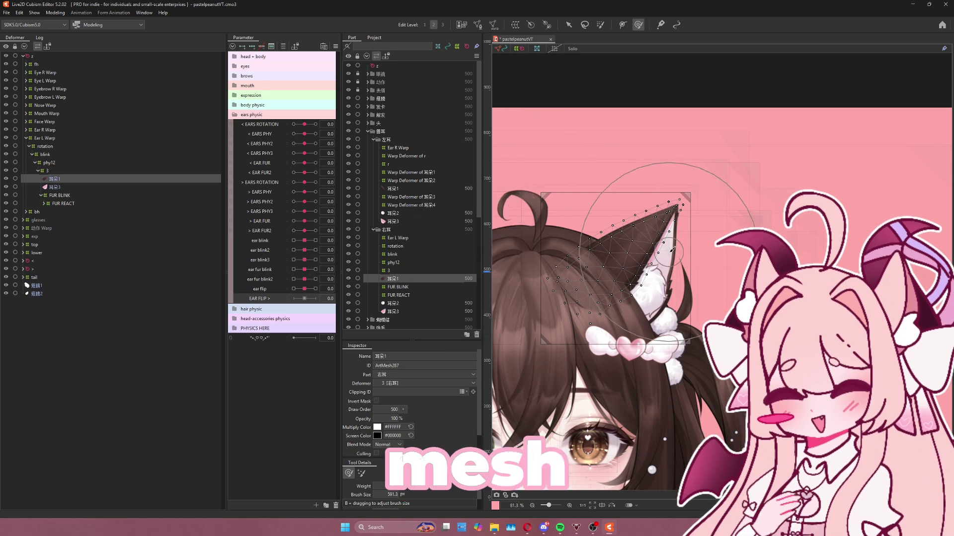
Examine the meshes of the ear art meshes 耳朵1, 耳朵3 and 耳朵2 and the presets of the automatic mesh generator.
scroll(514, 242, up, 3)
click(56, 188)
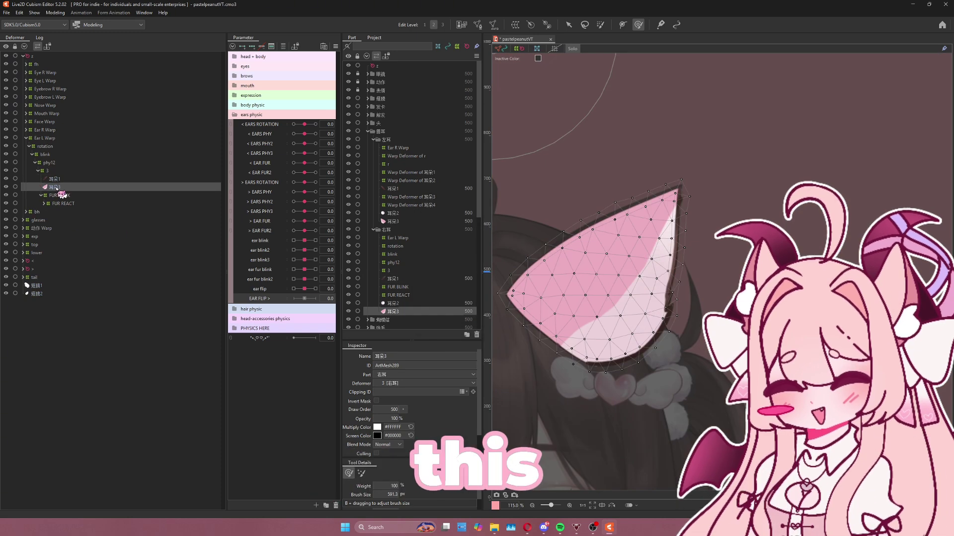
click(45, 204)
click(78, 213)
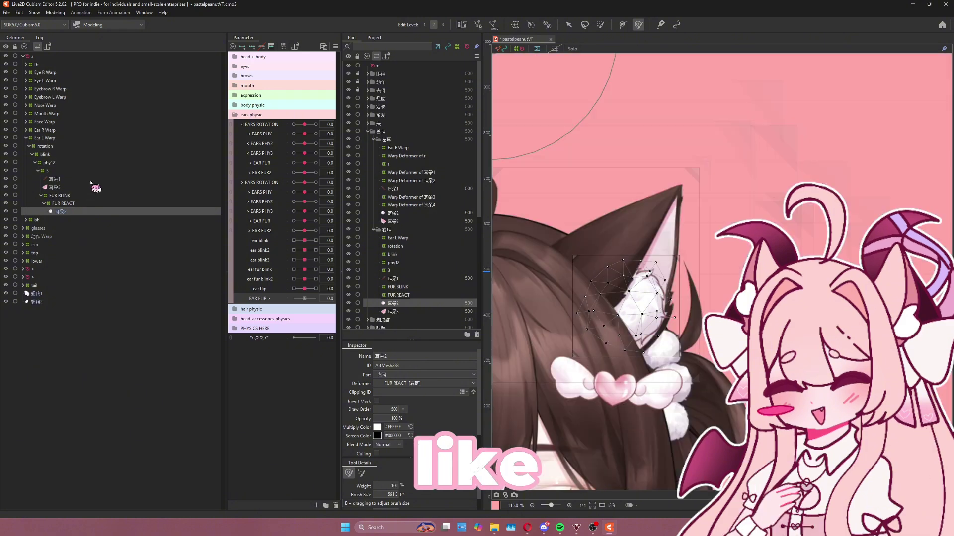
click(91, 180)
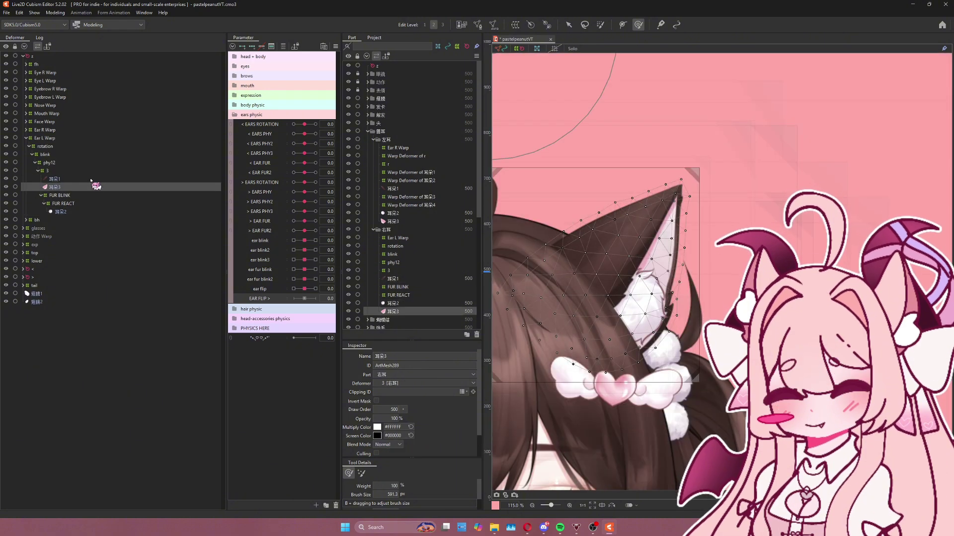
click(461, 25)
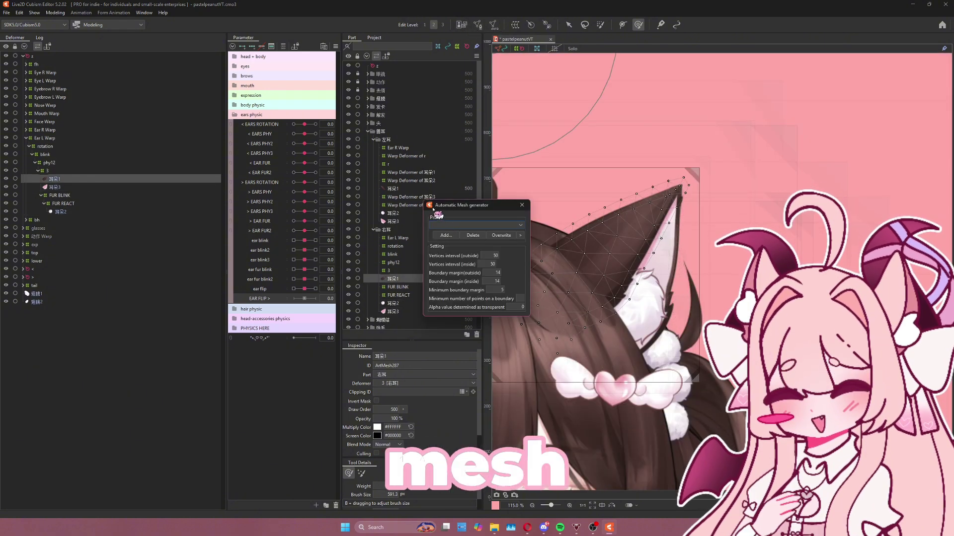
click(453, 225)
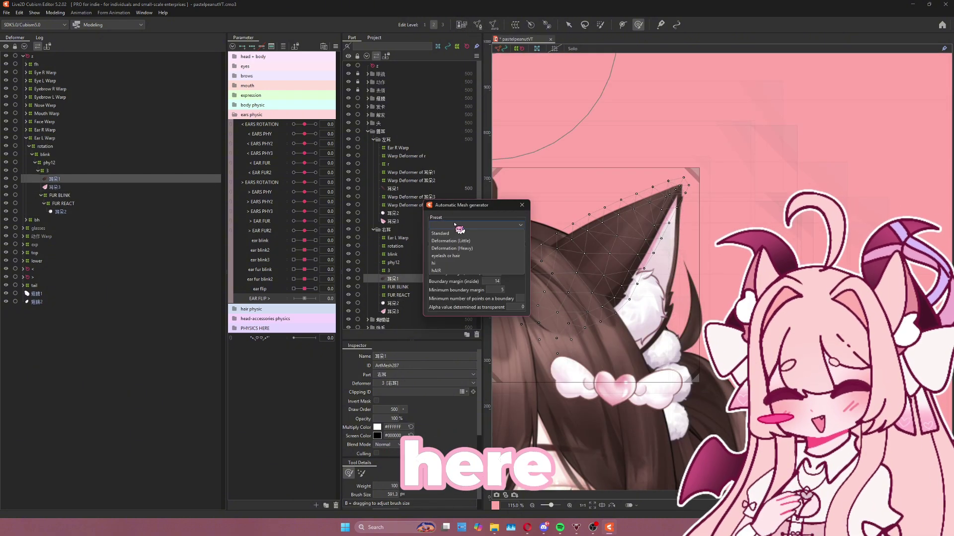
click(521, 205)
scroll(626, 227, up, 4)
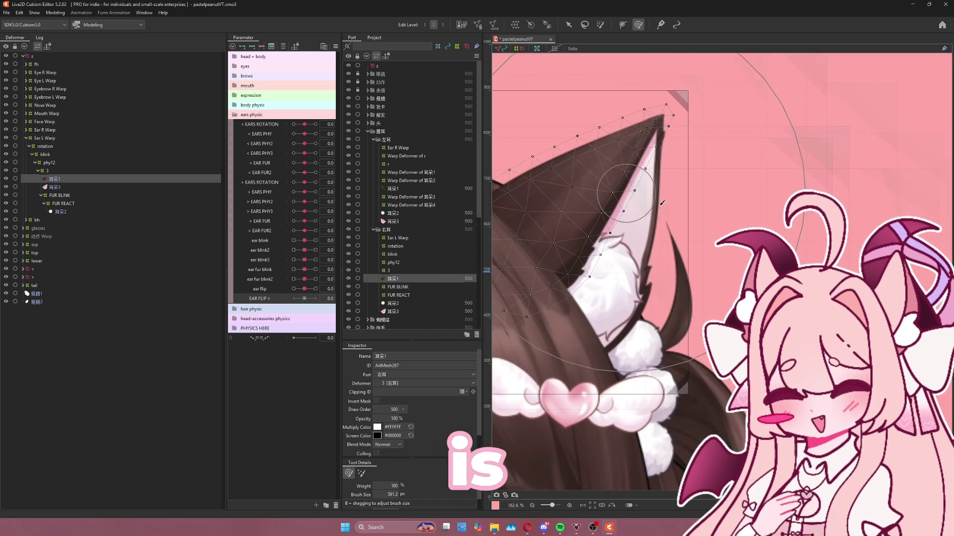
scroll(549, 213, down, 6)
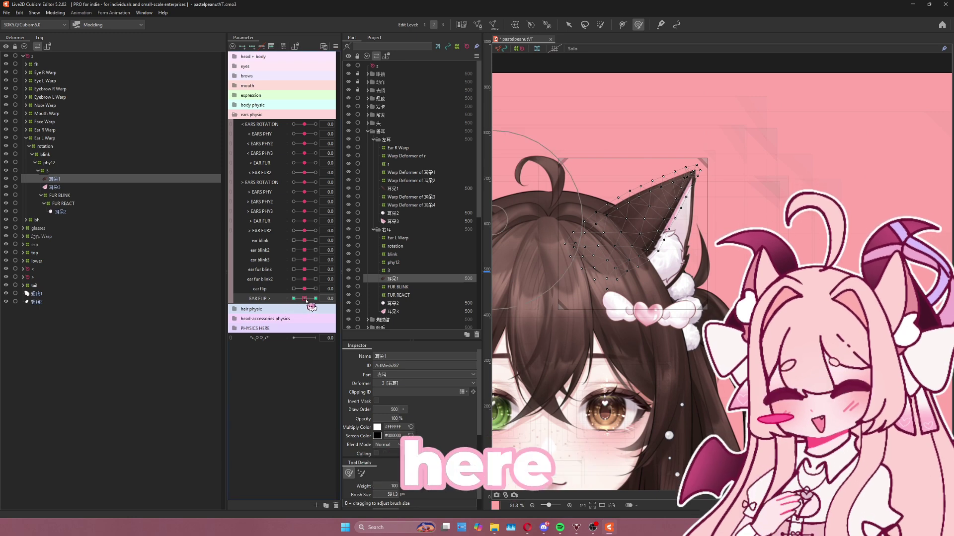
With EAR FLIP > at -1.0 and a Deform Brush size of about 633, push outer ear mesh 耳朵1 across the inner ear opening.
drag(306, 300, 293, 299)
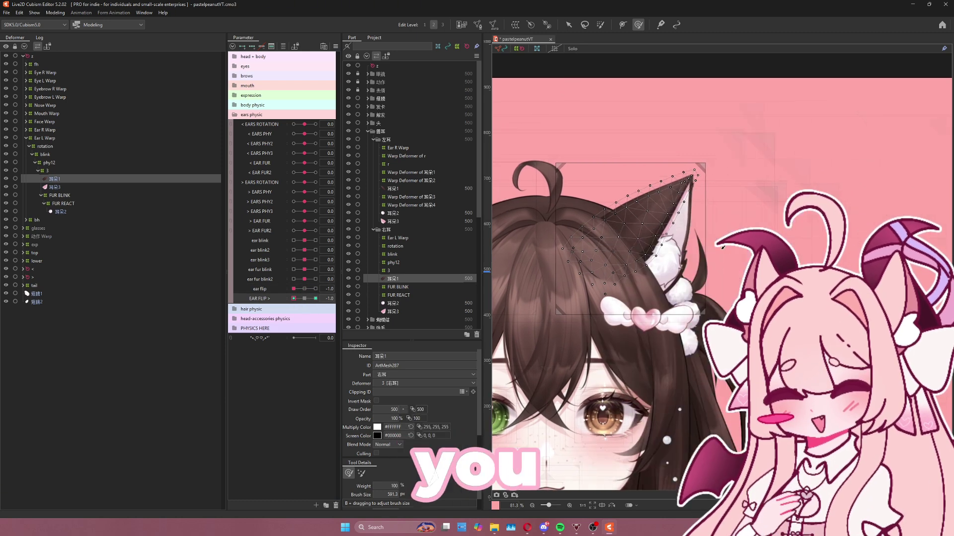
scroll(701, 239, up, 3)
scroll(696, 283, down, 3)
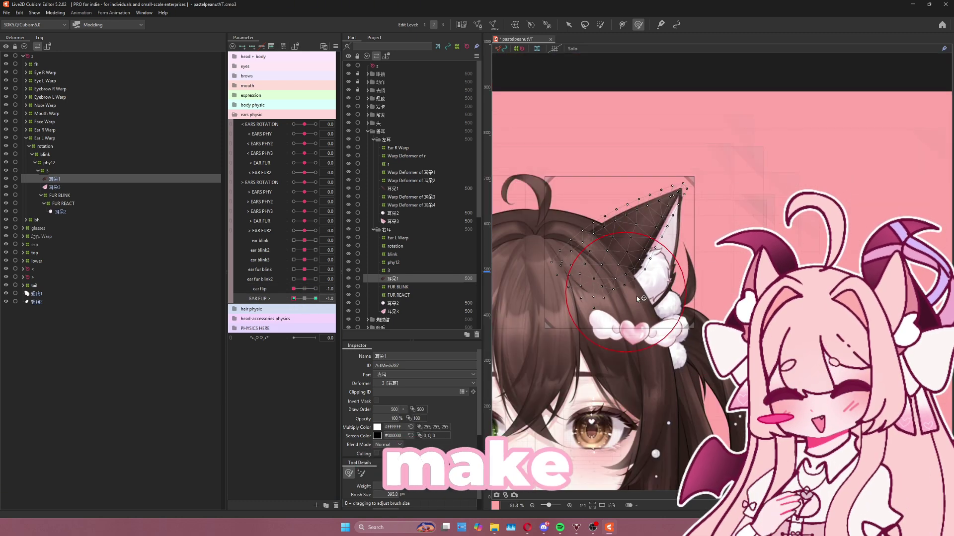
scroll(696, 291, up, 2)
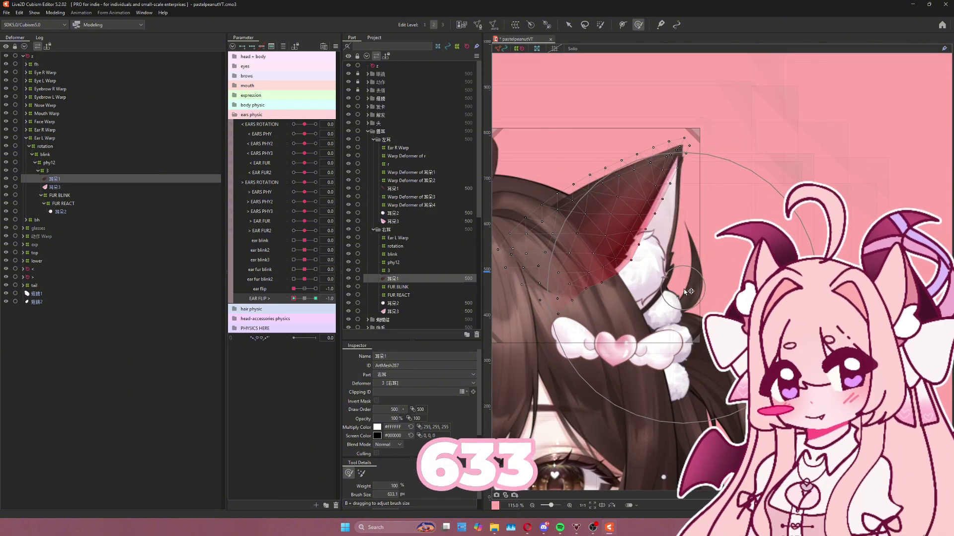
mouse_move(684, 289)
mouse_down()
mouse_move(709, 276)
mouse_move(718, 285)
mouse_move(716, 224)
mouse_up()
mouse_move(731, 126)
mouse_down()
mouse_move(745, 146)
mouse_move(703, 175)
mouse_move(645, 260)
mouse_move(709, 254)
mouse_move(719, 198)
mouse_up()
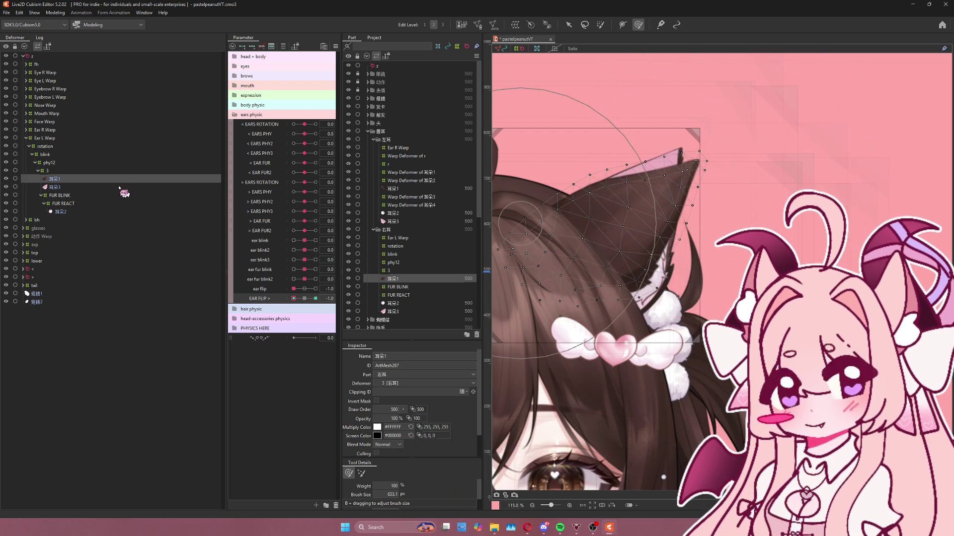
At EAR FLIP > -1.0, deform inner ear mesh 耳朵3 so its tip and lower edge tuck behind the flipped outer ear.
click(125, 187)
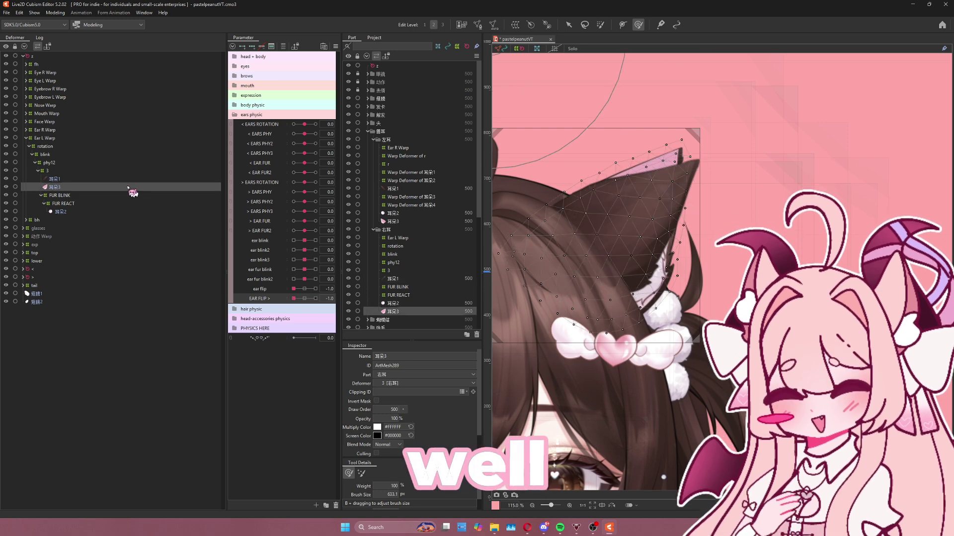
key(3)
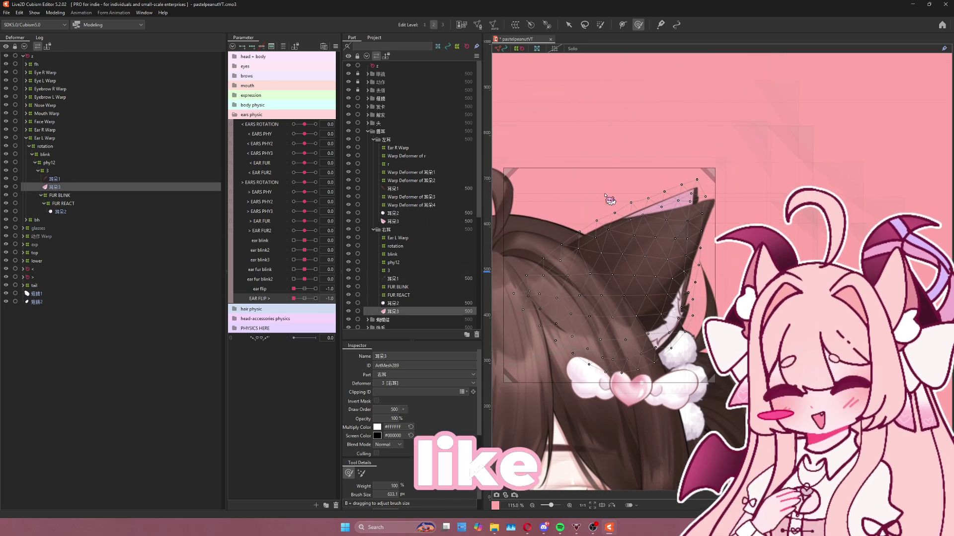
drag(639, 180, 646, 193)
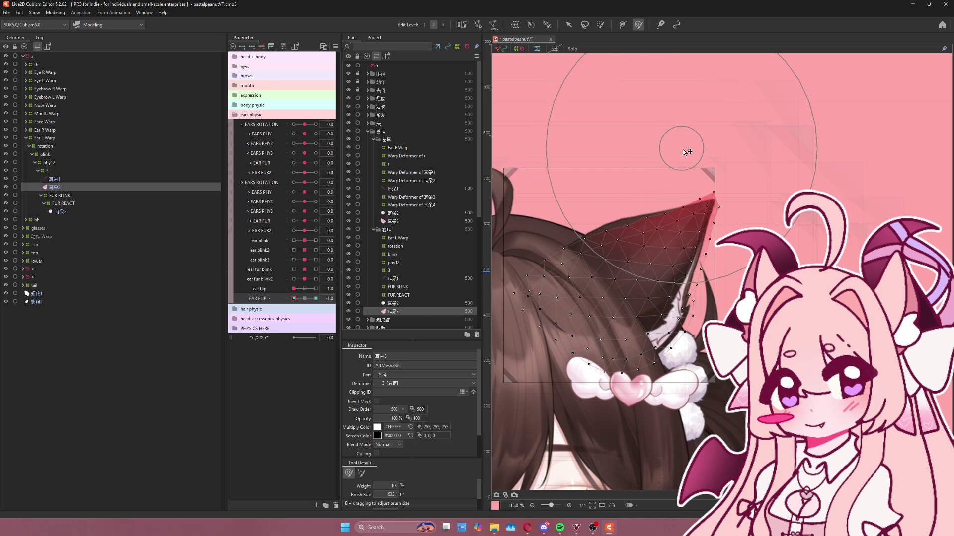
drag(686, 369, 671, 353)
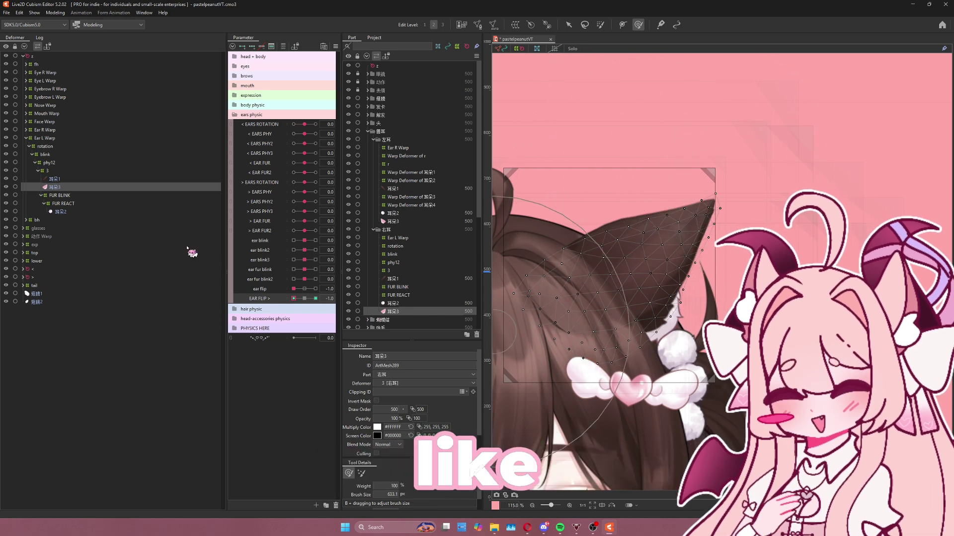
At EAR FLIP > -1.0, deform fur mesh 耳朵2 upward and inward so it hides behind the flipped ear.
click(99, 211)
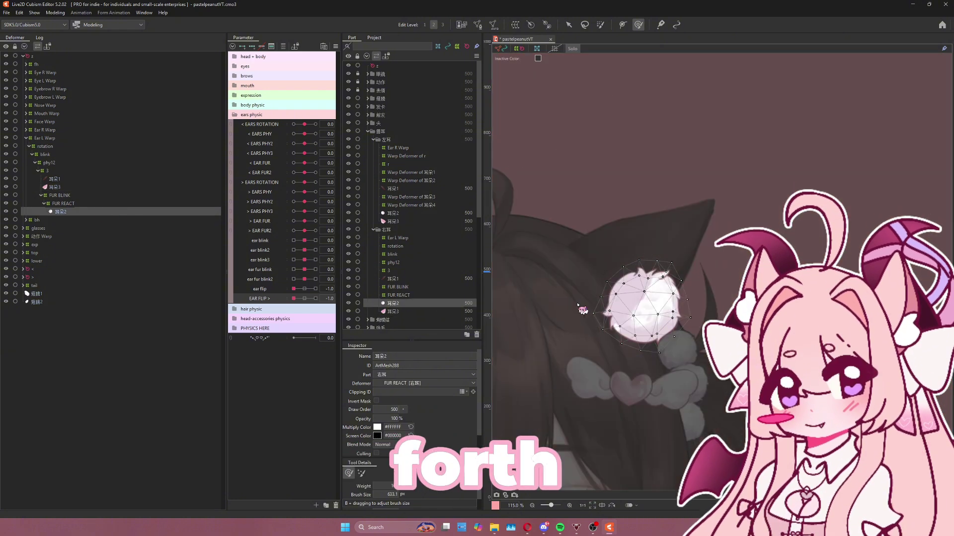
key(ctrl+2)
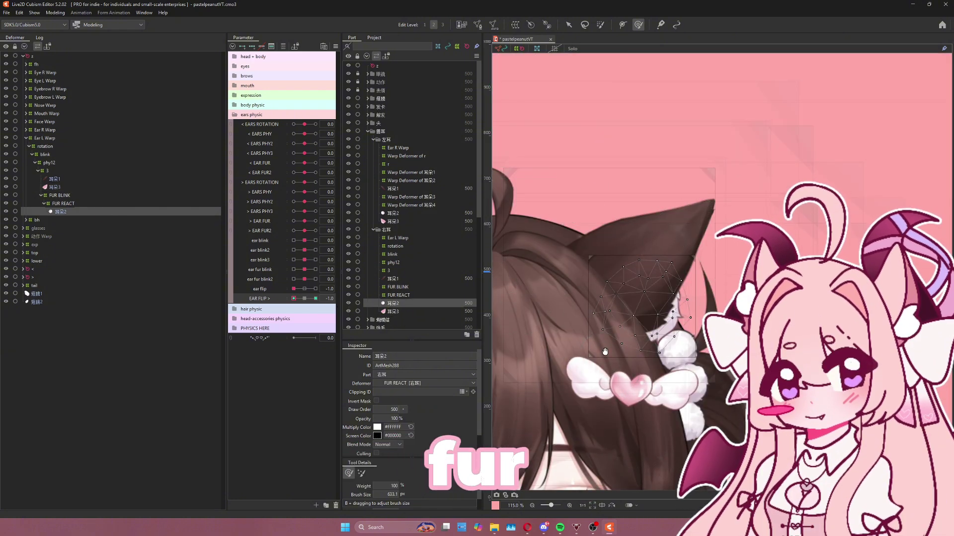
drag(605, 352, 618, 312)
drag(698, 328, 671, 299)
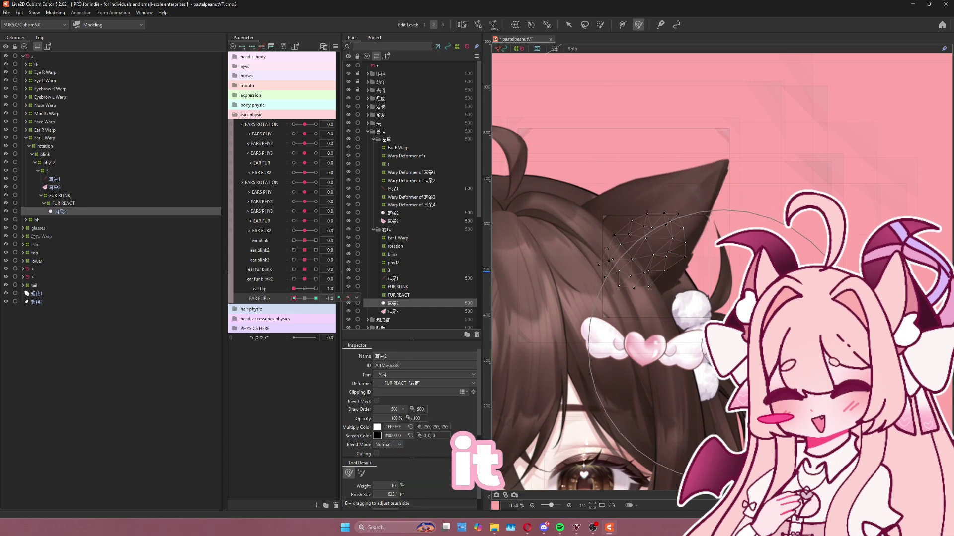
Set EAR FLIP > to 1.0 and push outer ear mesh 耳朵1 back toward the head to open up the inner ear.
mouse_move(294, 298)
mouse_down()
mouse_move(311, 298)
mouse_move(286, 295)
mouse_move(317, 299)
mouse_up()
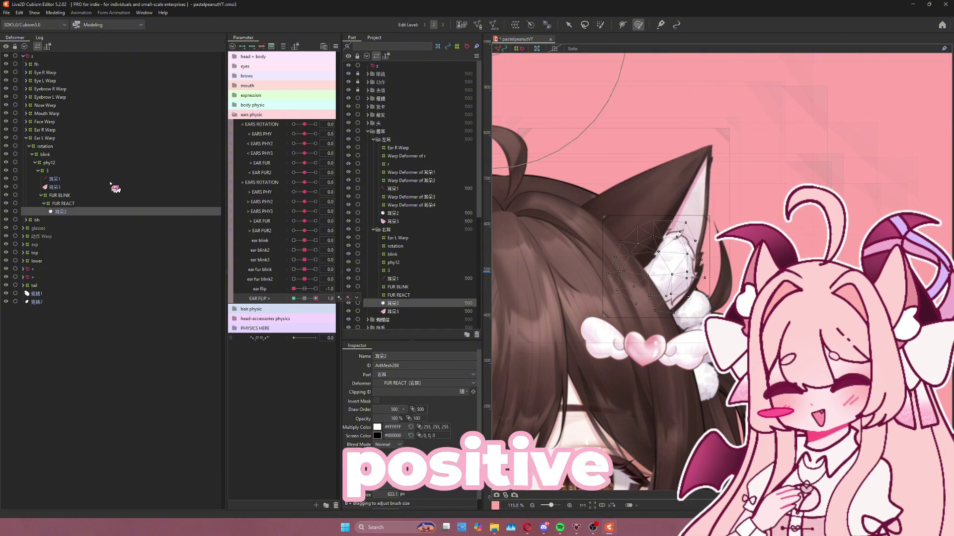
click(91, 179)
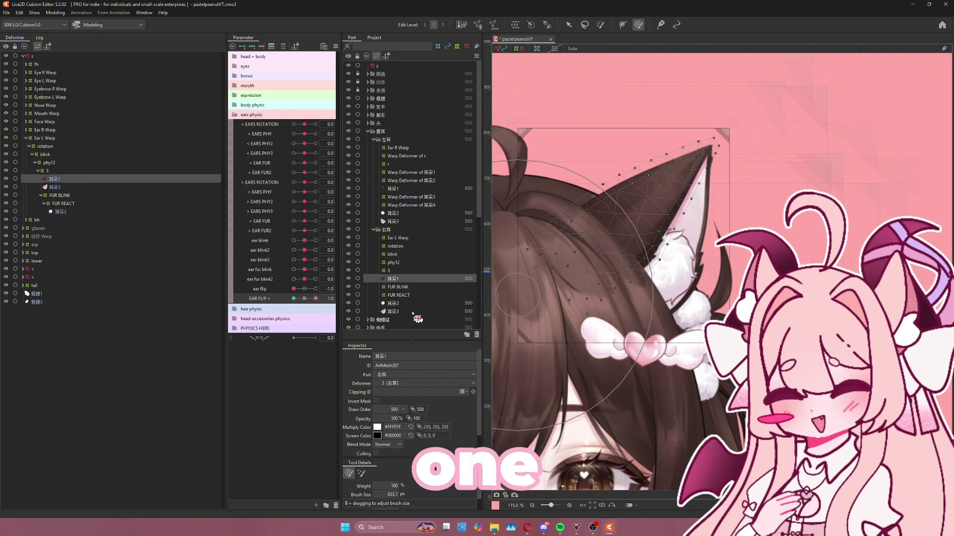
mouse_move(317, 299)
mouse_down()
mouse_move(279, 299)
mouse_move(316, 299)
mouse_up()
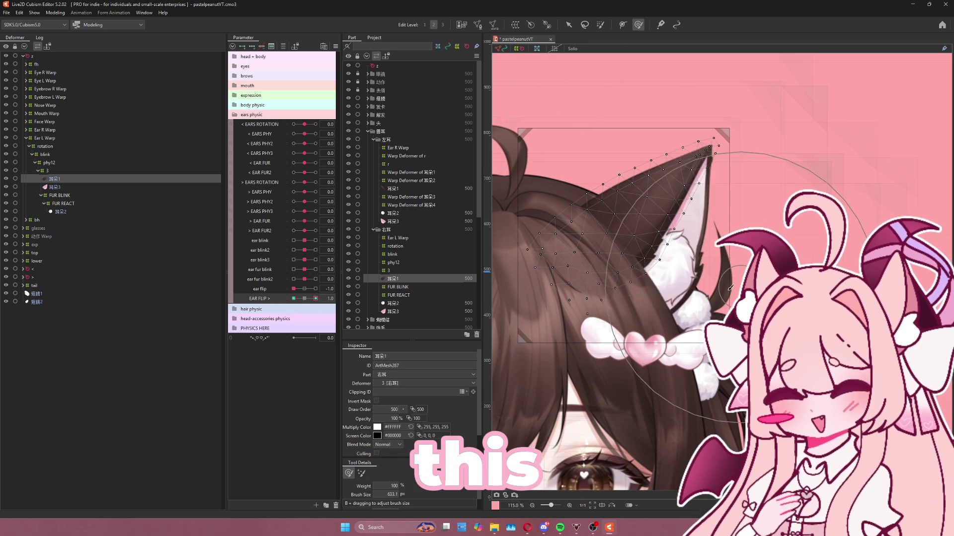
mouse_move(666, 288)
mouse_down()
mouse_move(677, 276)
mouse_move(667, 272)
mouse_up()
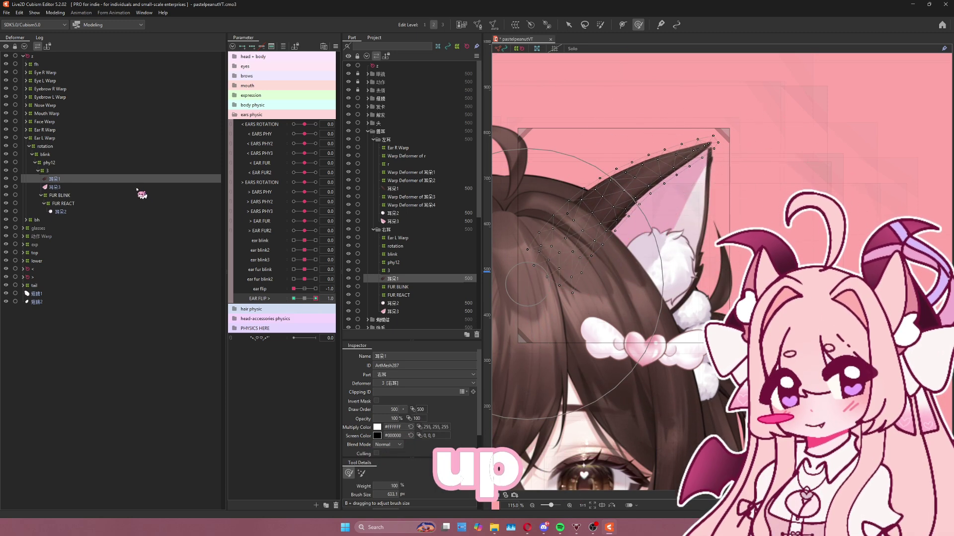
At EAR FLIP > 1.0, deform inner ear mesh 耳朵3 to fit the opened outer ear.
click(137, 189)
mouse_move(316, 299)
mouse_down()
mouse_move(294, 299)
mouse_move(316, 299)
mouse_up()
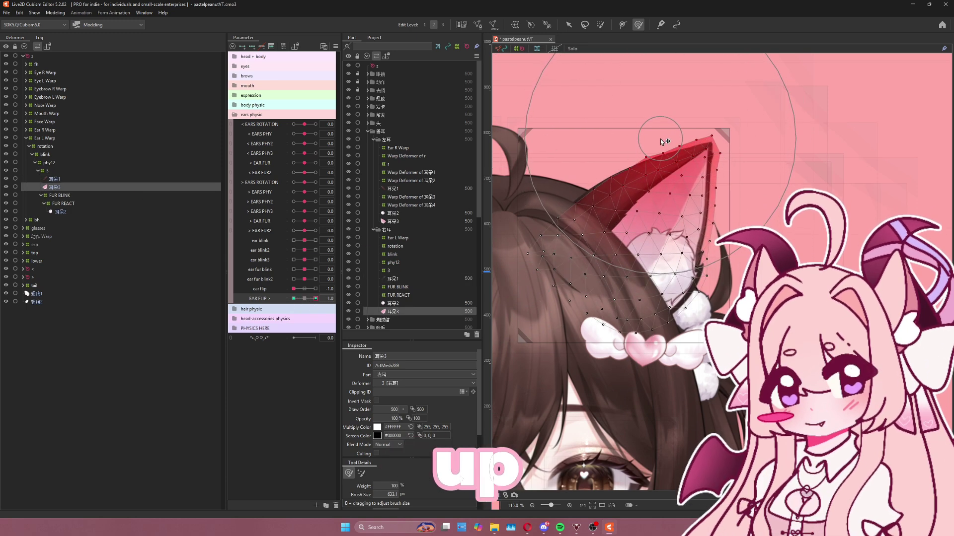
drag(719, 281, 725, 292)
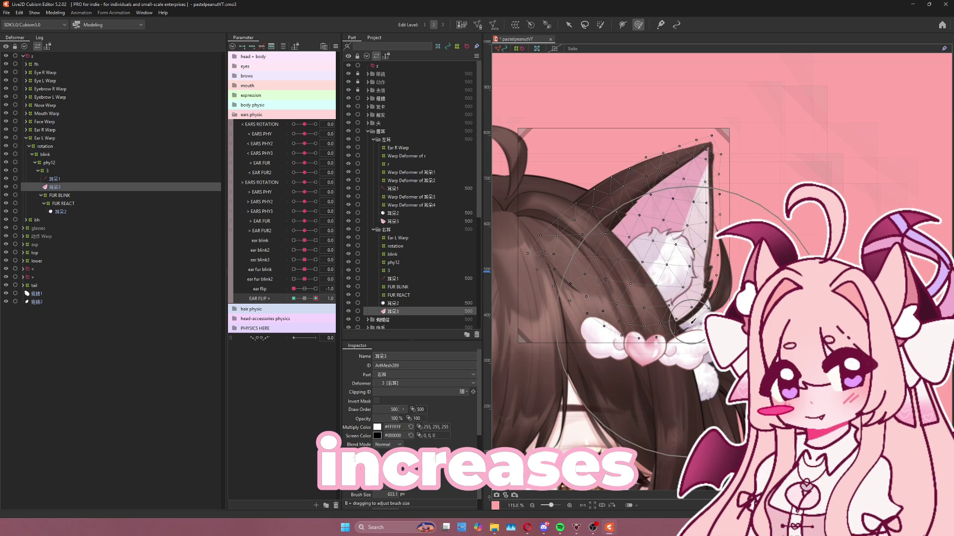
At EAR FLIP > 1.0, spread fur mesh 耳朵2 toward the ear's inner edge, and set ear flip to 0.9 for comparison.
click(96, 212)
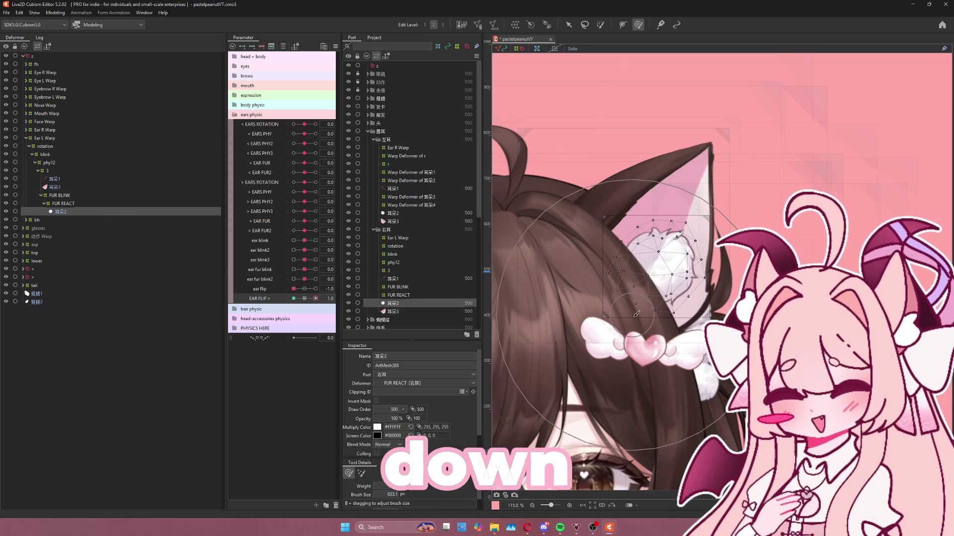
click(309, 299)
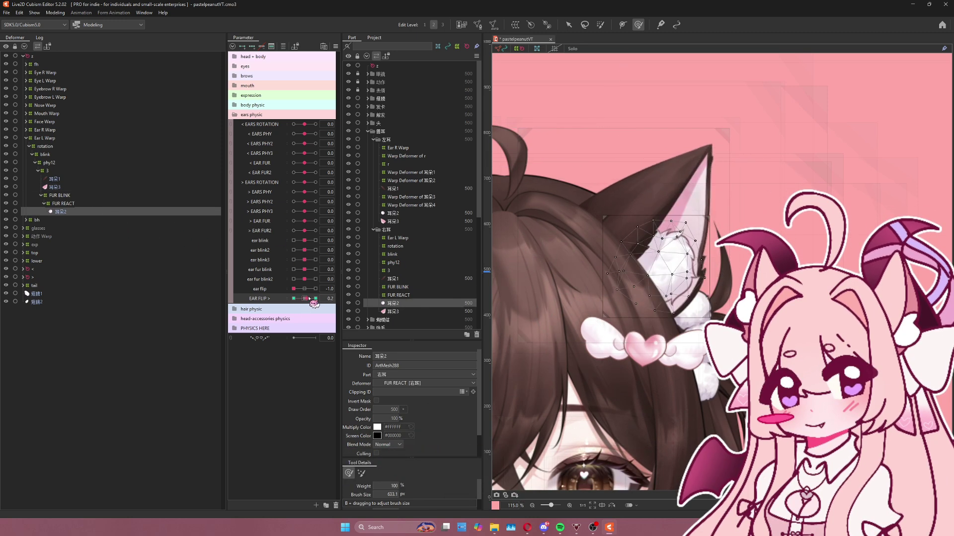
drag(309, 298, 316, 298)
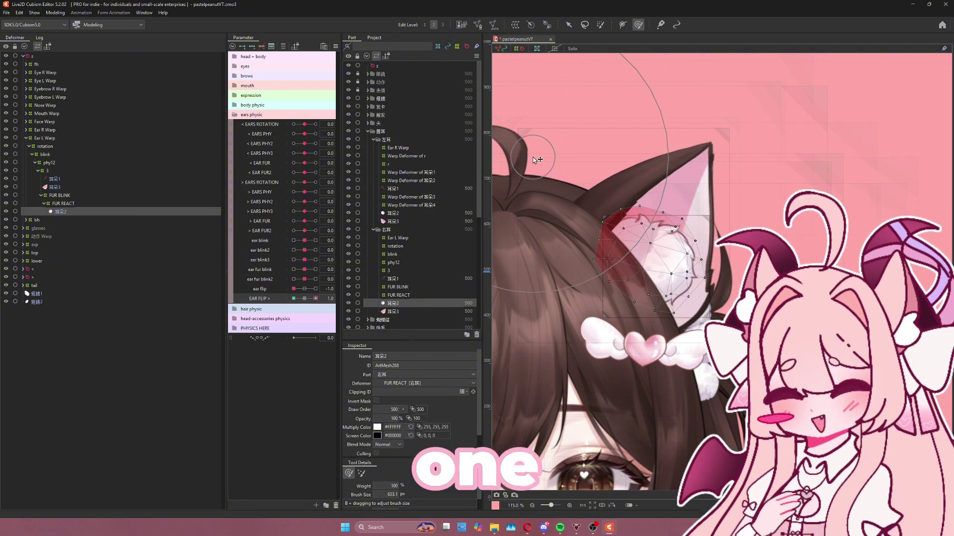
scroll(536, 160, down, 3)
mouse_move(294, 289)
mouse_down()
mouse_move(316, 289)
mouse_move(294, 291)
mouse_move(314, 292)
mouse_move(293, 300)
mouse_move(315, 306)
mouse_up()
Refine the shape of fur mesh 耳朵2 at EAR FLIP > 1.0 and check the flip by moving the parameter.
scroll(735, 236, up, 3)
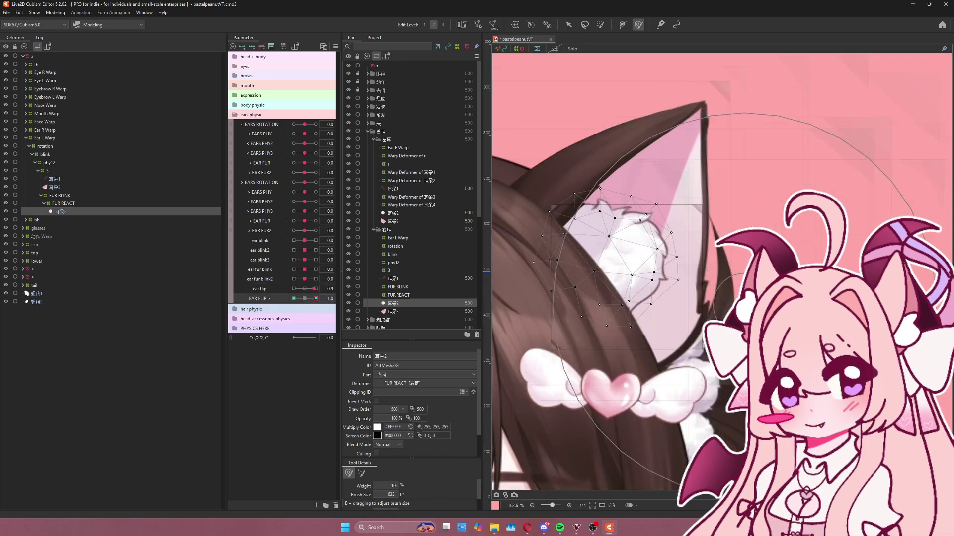
drag(744, 304, 761, 328)
drag(609, 178, 630, 271)
drag(628, 212, 625, 196)
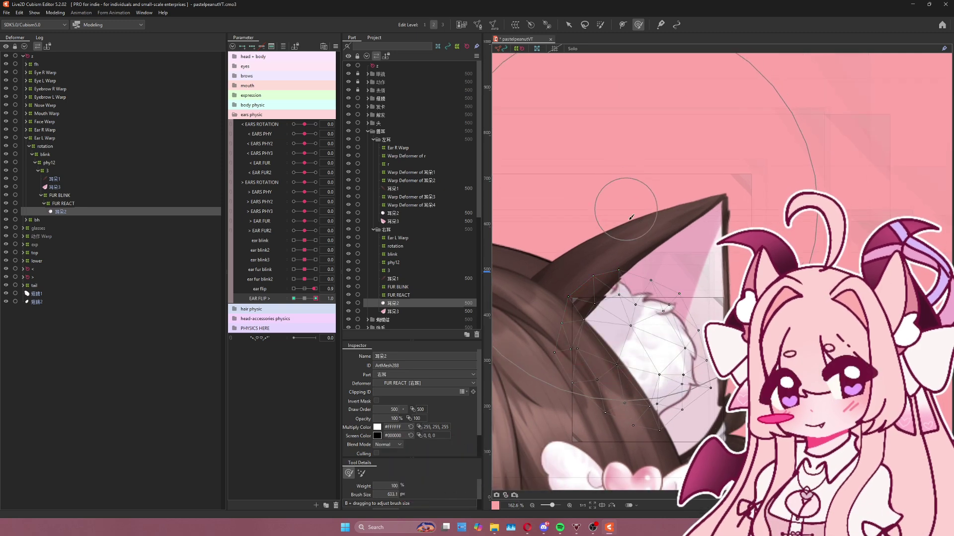
scroll(631, 233, down, 2)
drag(298, 299, 326, 296)
scroll(735, 197, up, 2)
scroll(622, 293, down, 2)
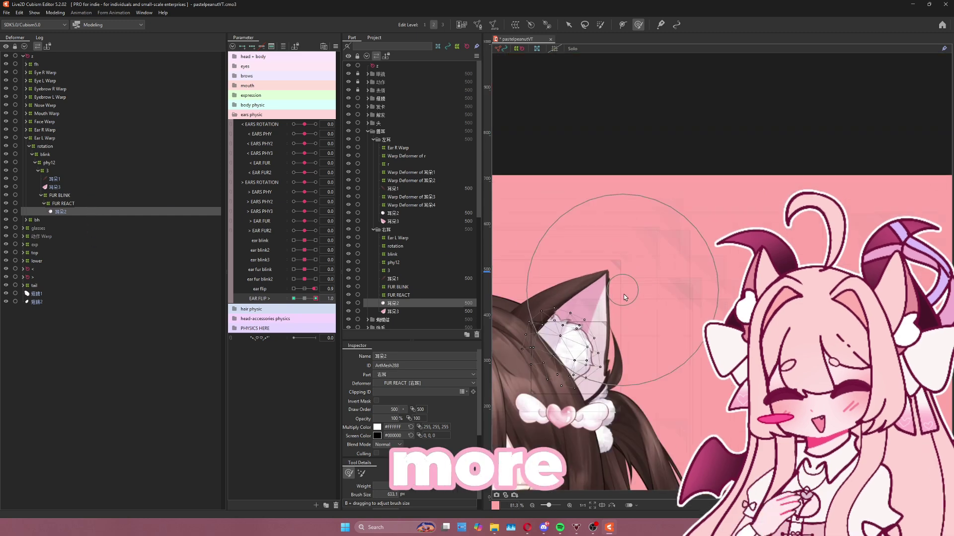
Touch up inner ear mesh 耳朵3 near the ear tip at EAR FLIP > 1.0 and compare both ears.
scroll(625, 297, up, 4)
click(112, 187)
drag(646, 164, 667, 270)
drag(712, 140, 709, 133)
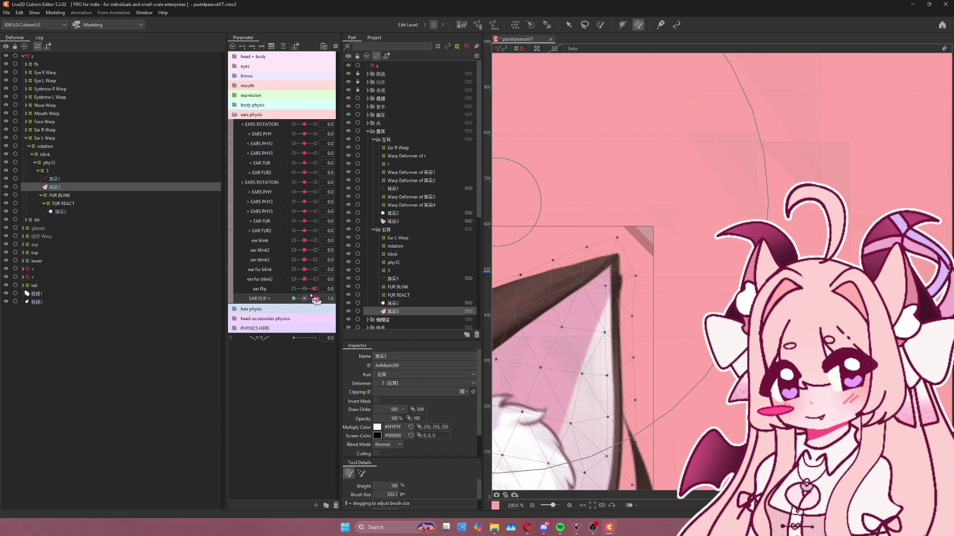
scroll(732, 282, down, 6)
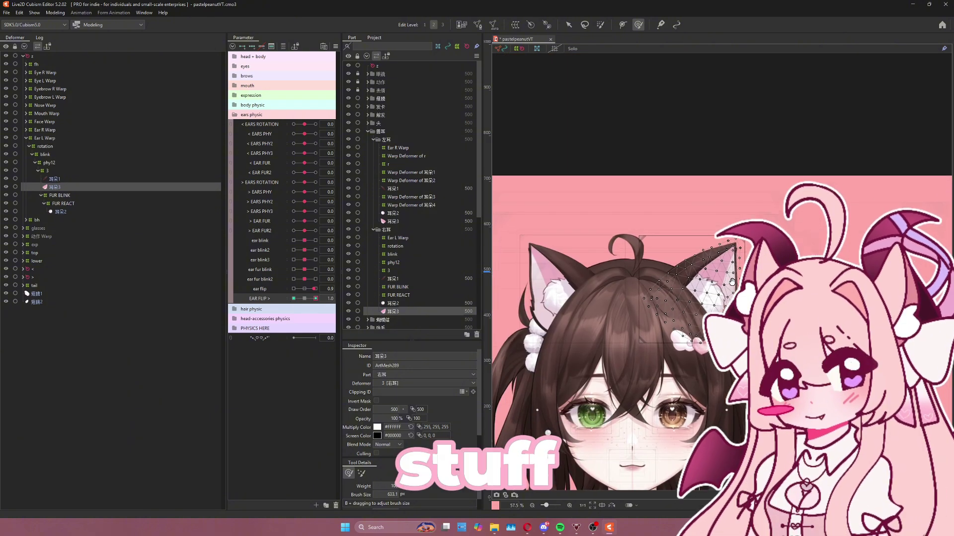
drag(731, 281, 735, 280)
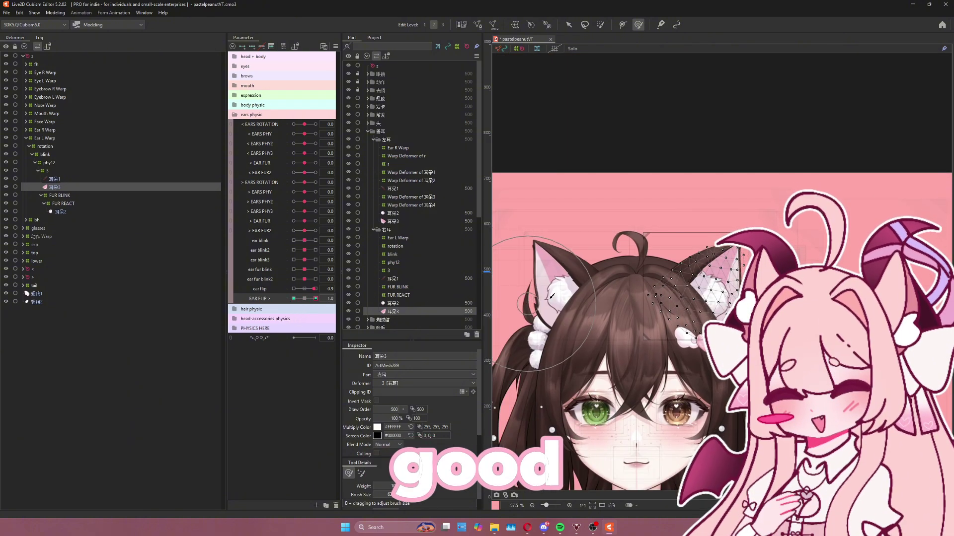
In the physics settings, add a group named EAR FLIP > using the ear flip preset for both input and physics model.
click(55, 13)
click(97, 182)
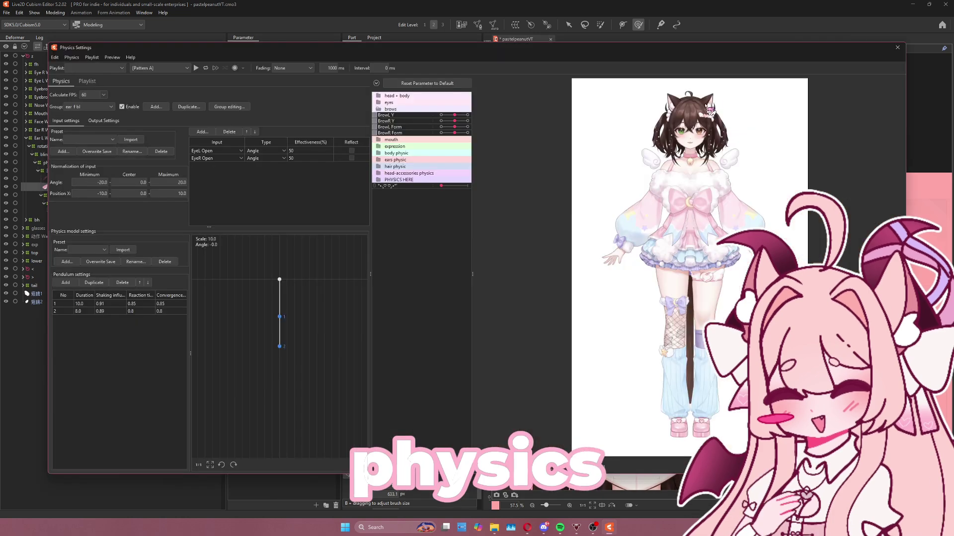
scroll(710, 109, up, 4)
click(106, 107)
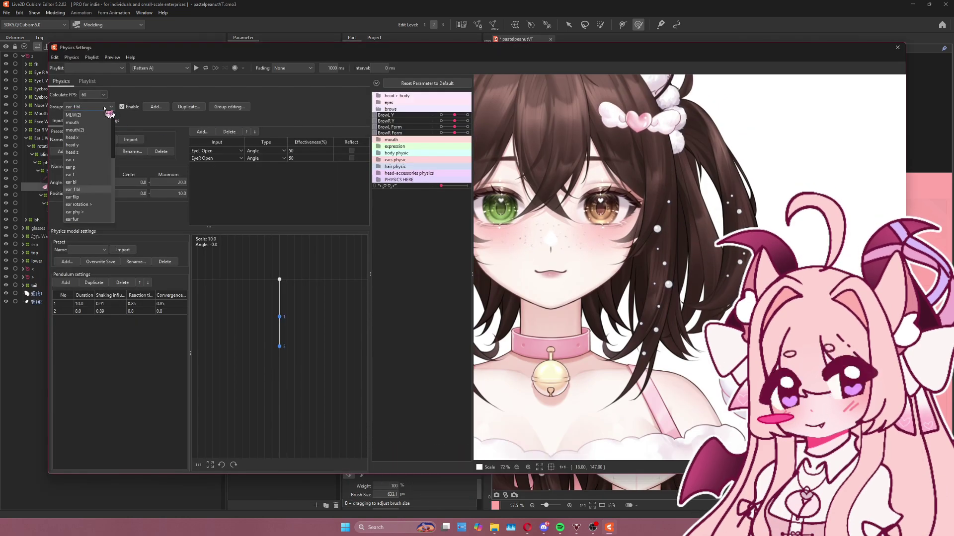
click(168, 108)
text(EAR)
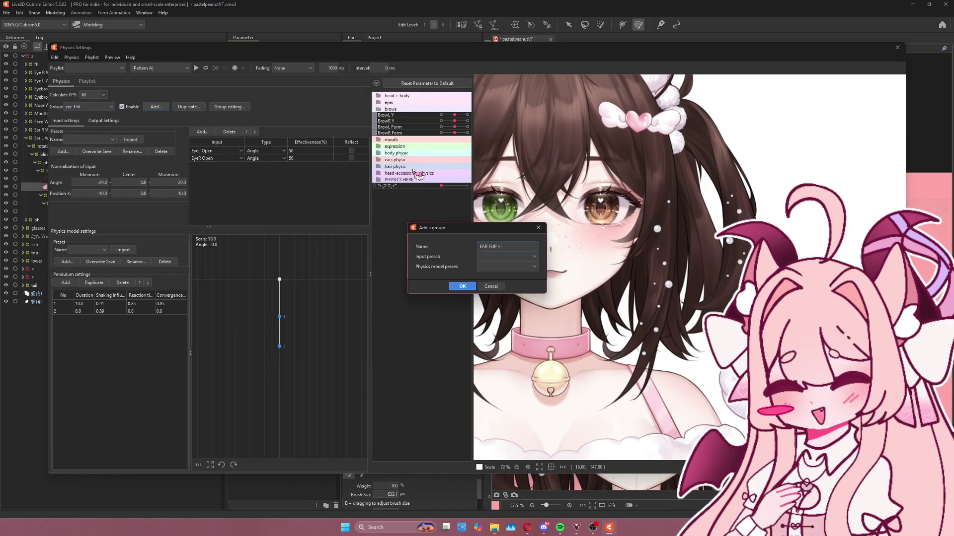
text( FLIP >)
click(527, 258)
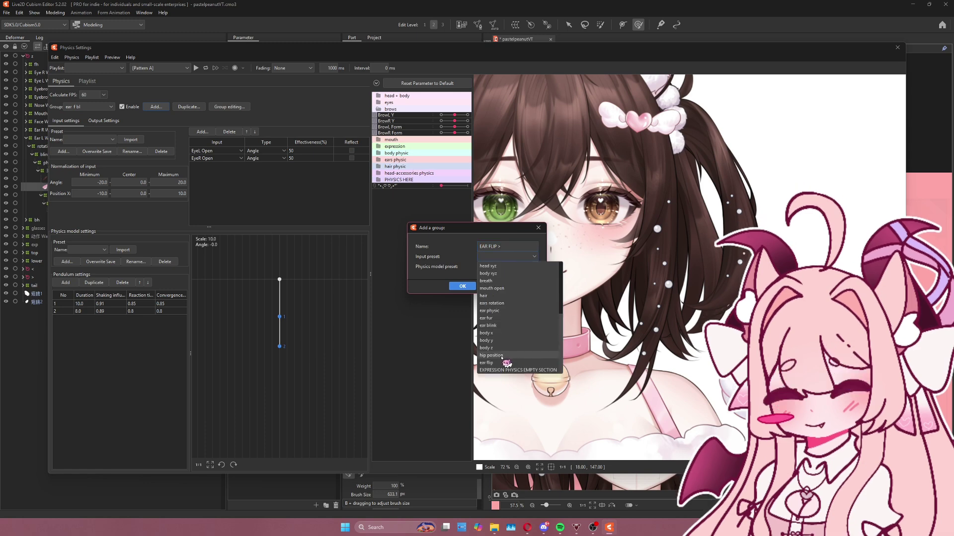
click(501, 363)
click(526, 267)
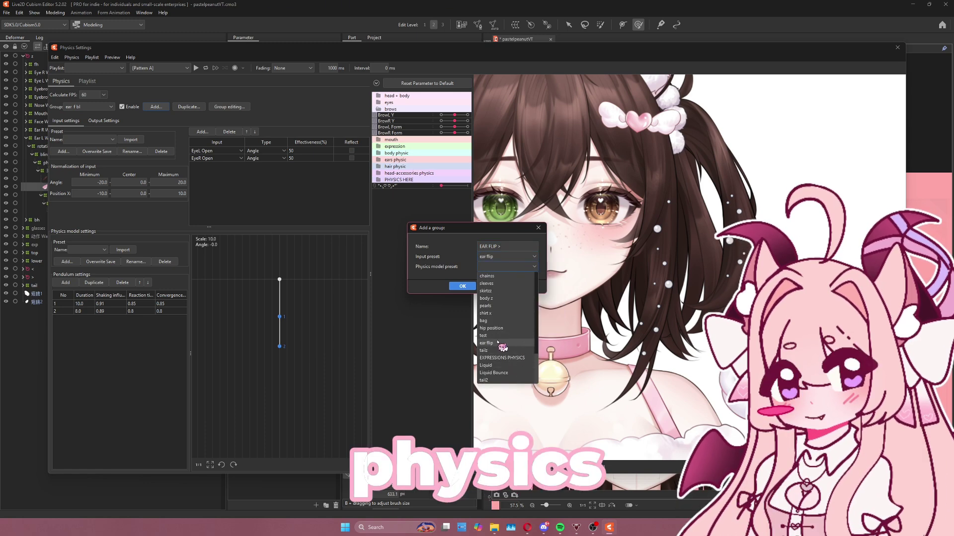
click(499, 343)
click(462, 286)
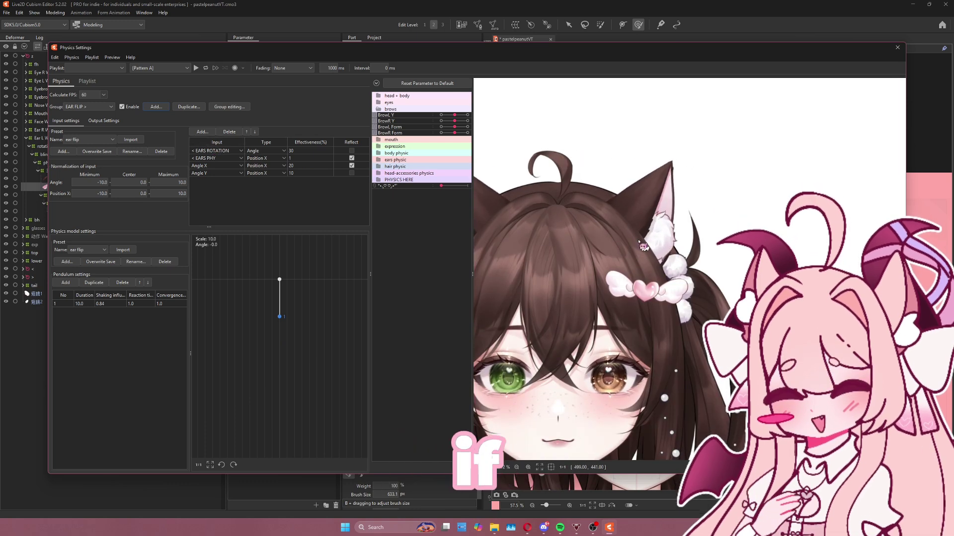
Change the EAR FLIP > group's ear inputs to the opposite ear's > EARS ROTATION and > EARS PHY parameters.
click(233, 151)
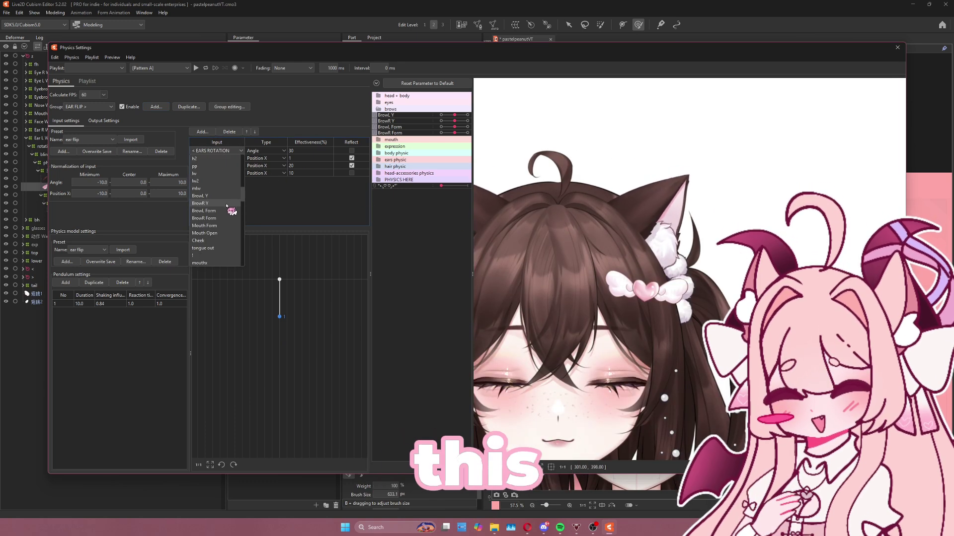
scroll(225, 239, down, 5)
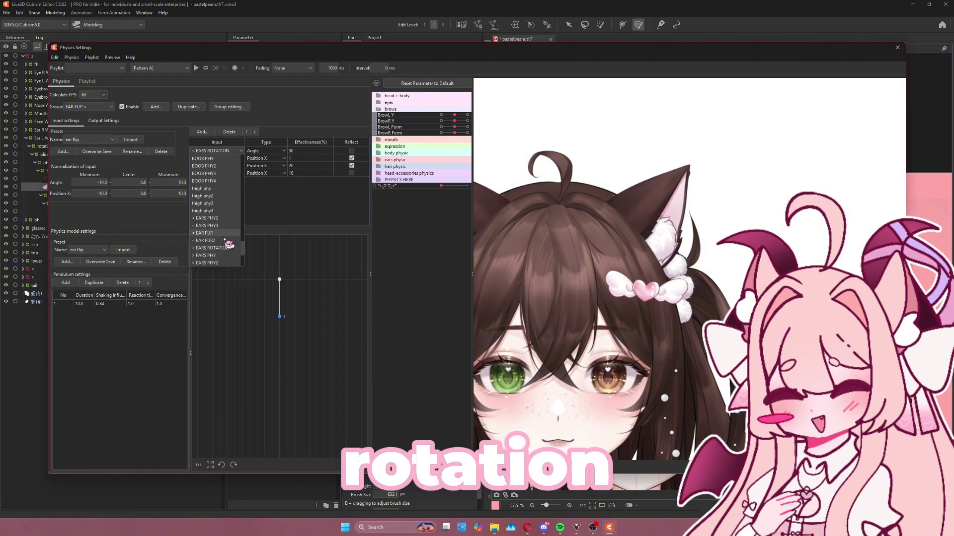
click(224, 248)
click(226, 158)
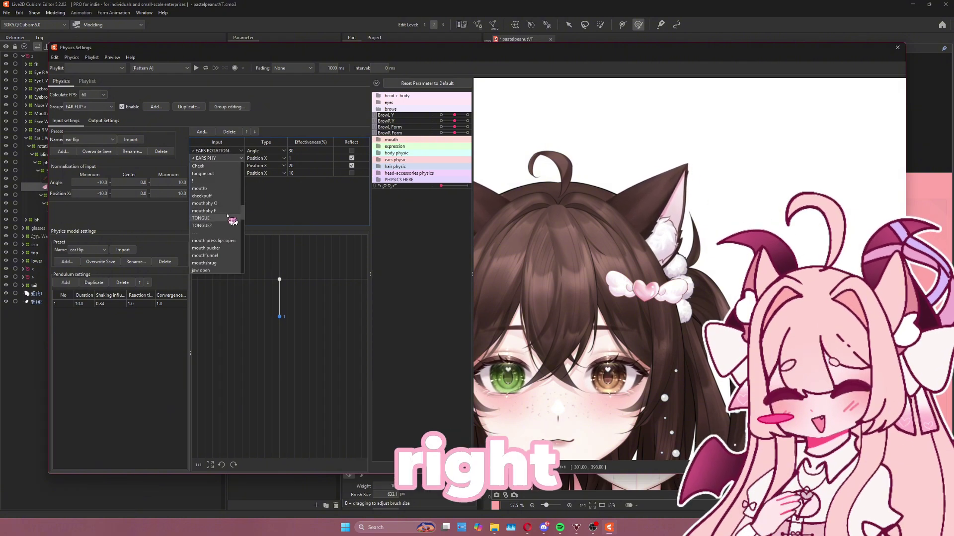
scroll(228, 234, down, 4)
scroll(222, 241, down, 4)
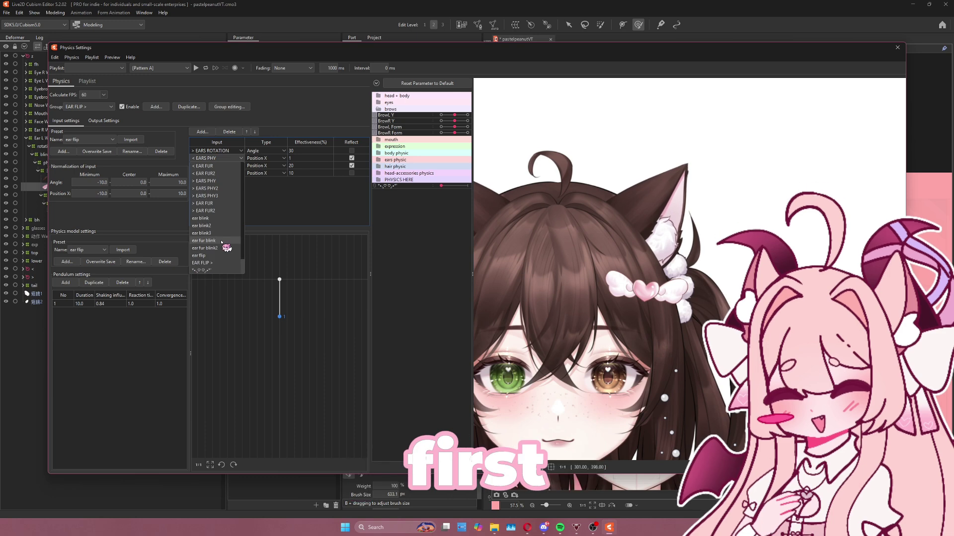
click(213, 182)
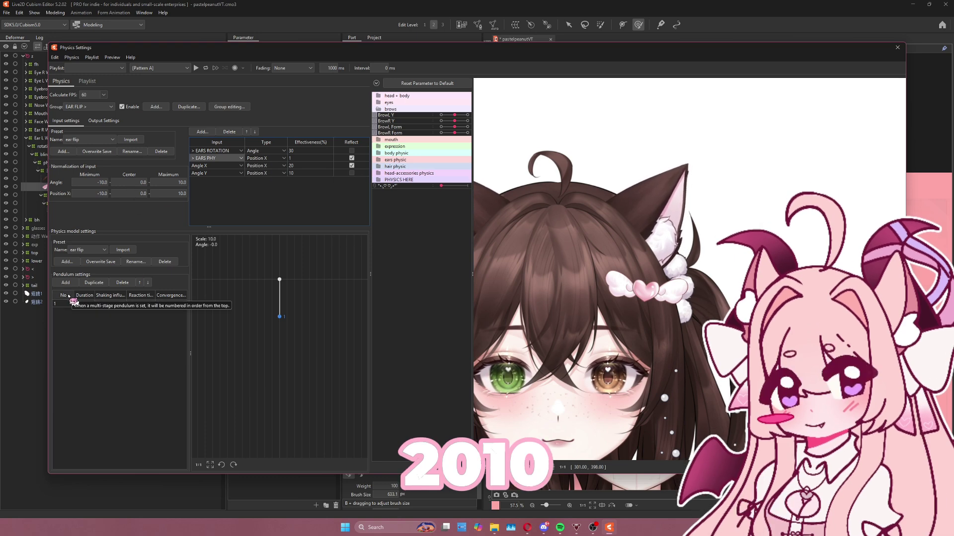
Add the EAR FLIP > parameter from the ears physic folder as the output of the EAR FLIP > physics group.
click(100, 121)
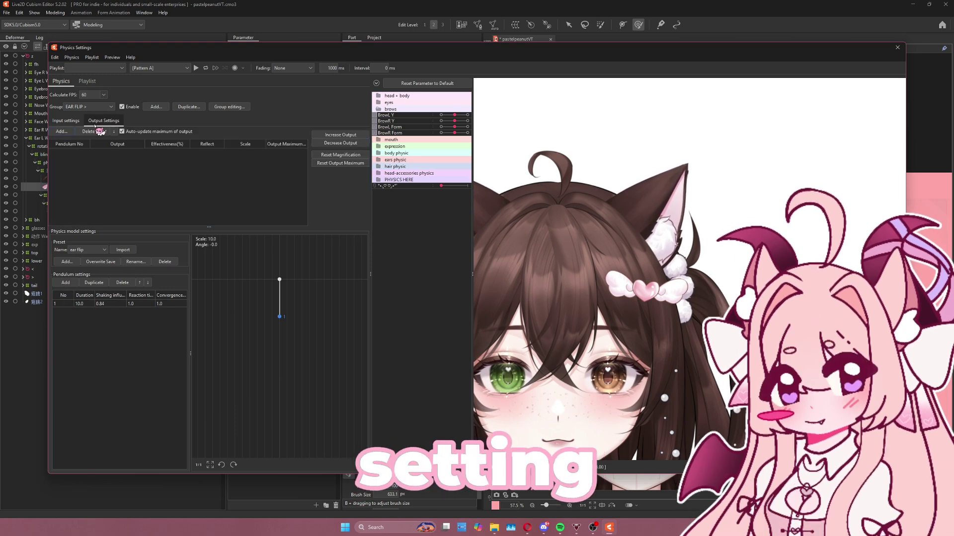
click(62, 132)
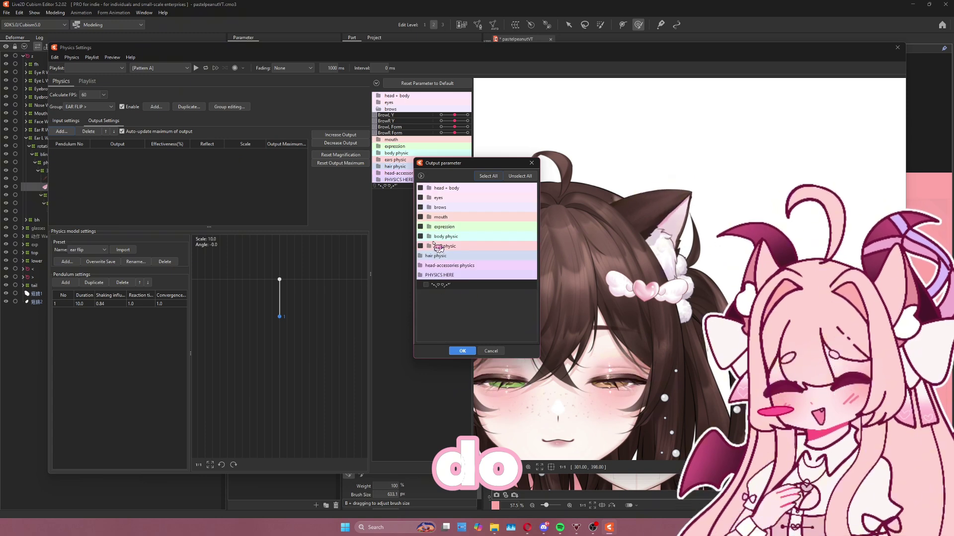
click(438, 247)
scroll(442, 307, down, 5)
click(462, 350)
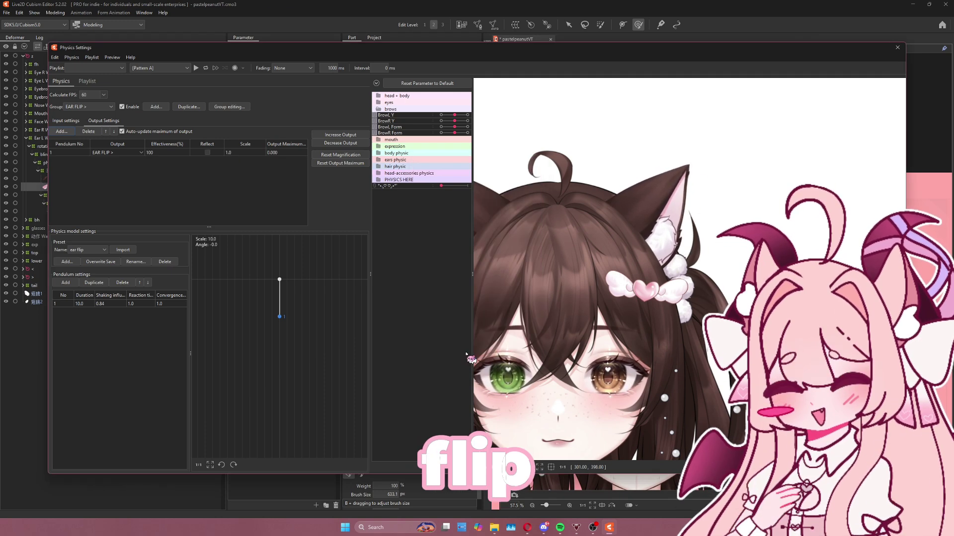
Increase the EAR FLIP > output to a maximum of 100 based on head movement, and test the flip in the preview.
drag(617, 299, 150, 243)
click(334, 134)
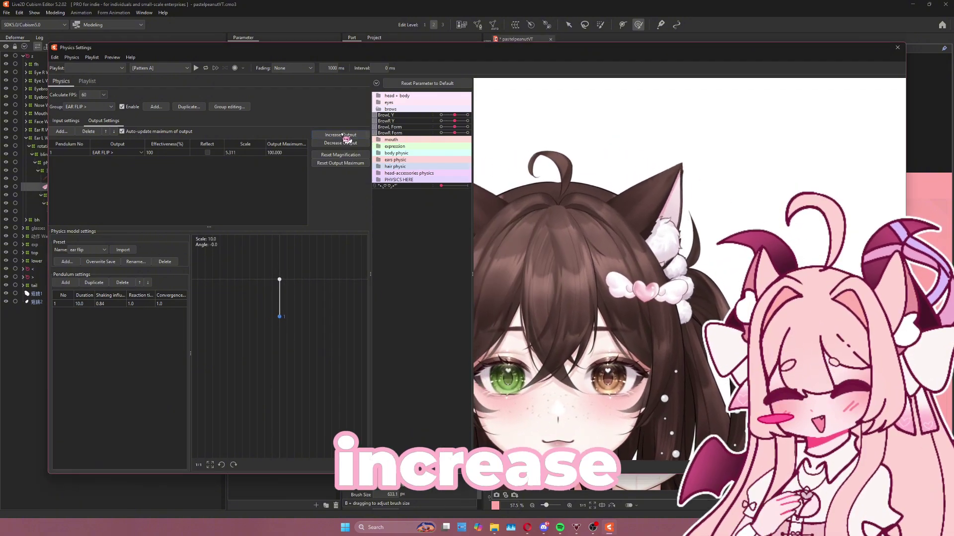
drag(820, 257, 611, 66)
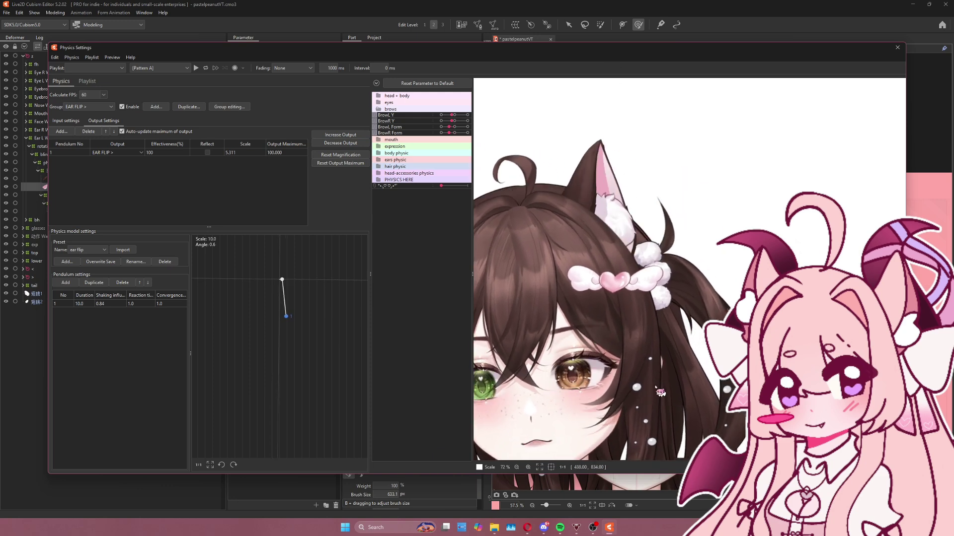
drag(587, 273, 585, 273)
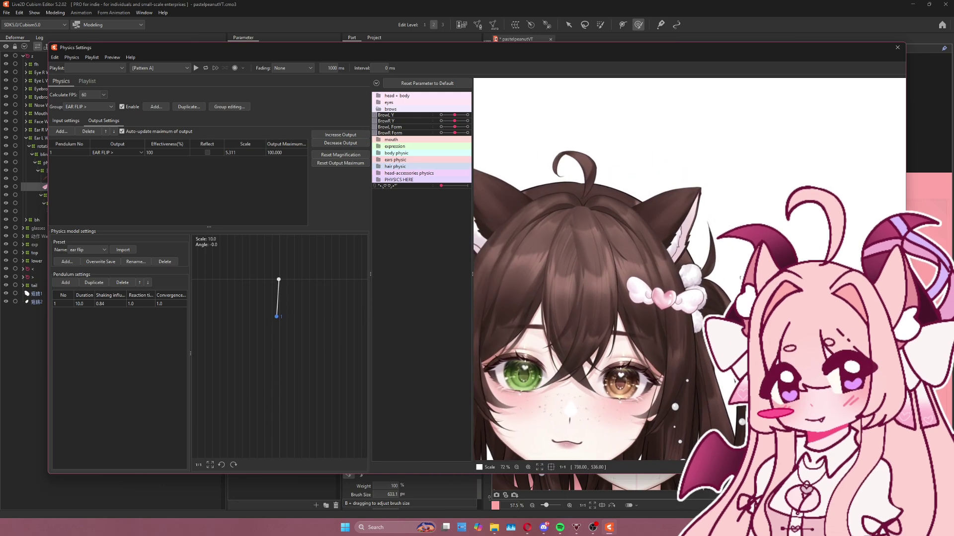